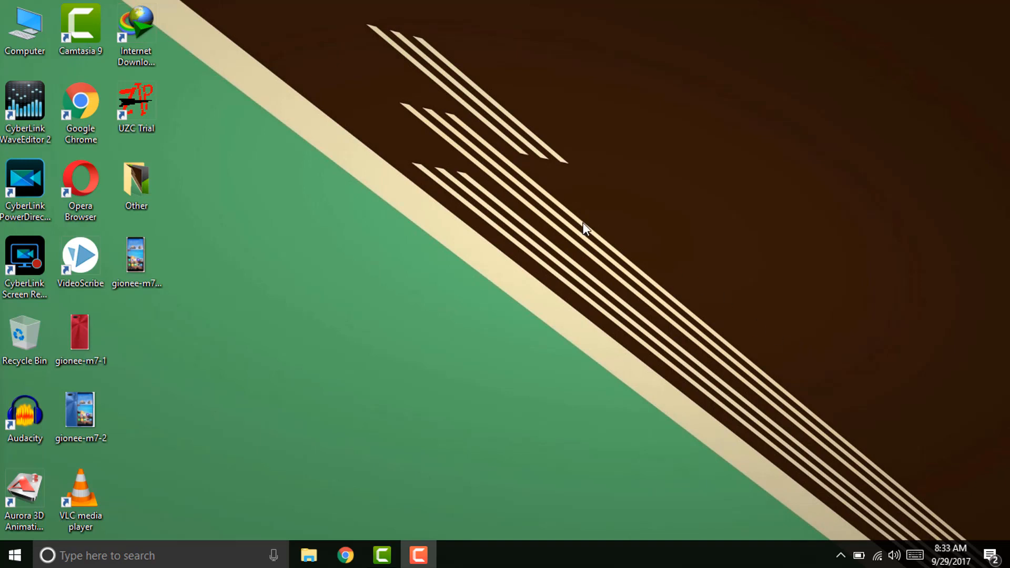
Refresh the desktop and launch Google Chrome.
right_click(528, 193)
click(563, 238)
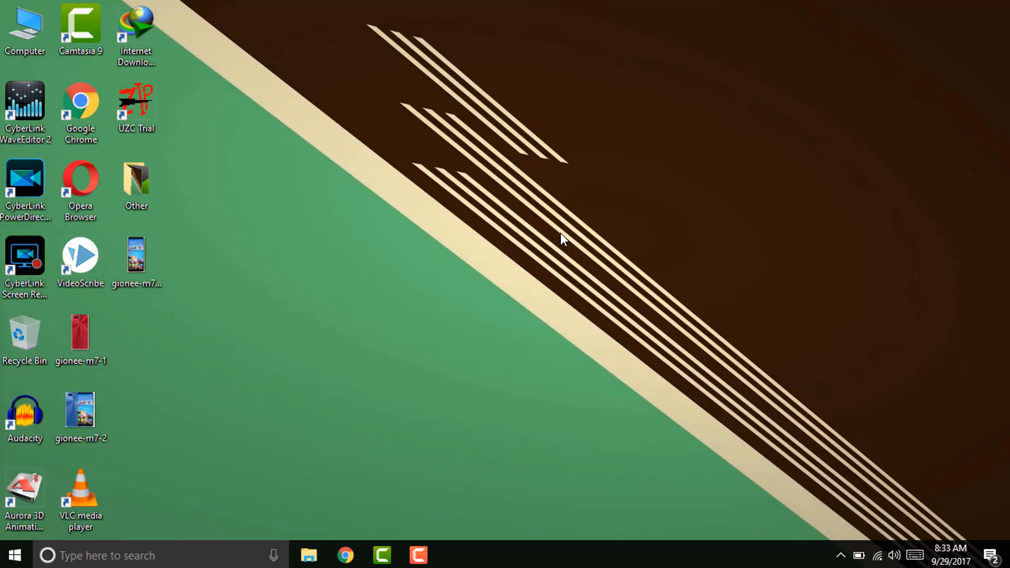
double_click(90, 110)
right_click(273, 68)
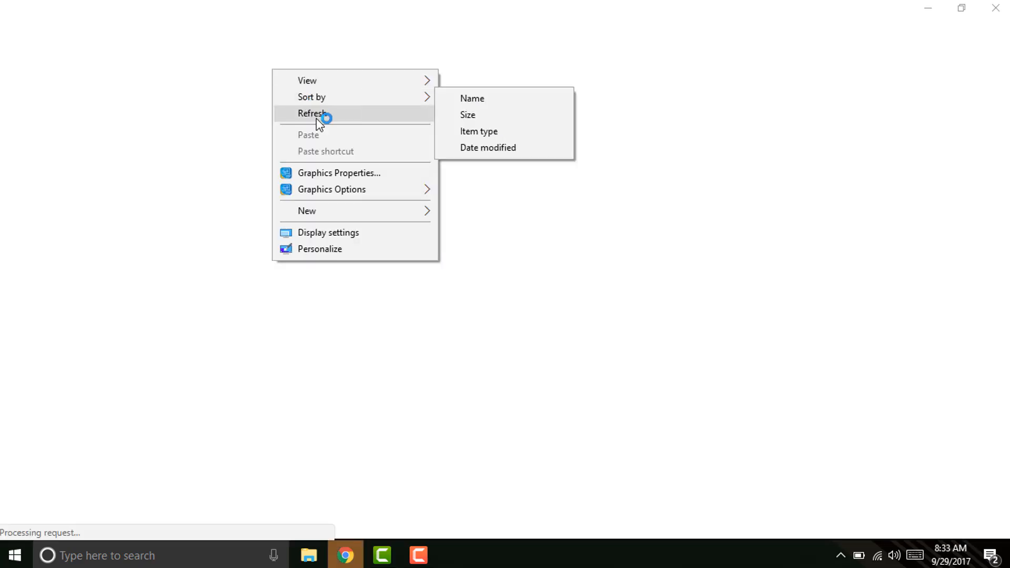
click(317, 118)
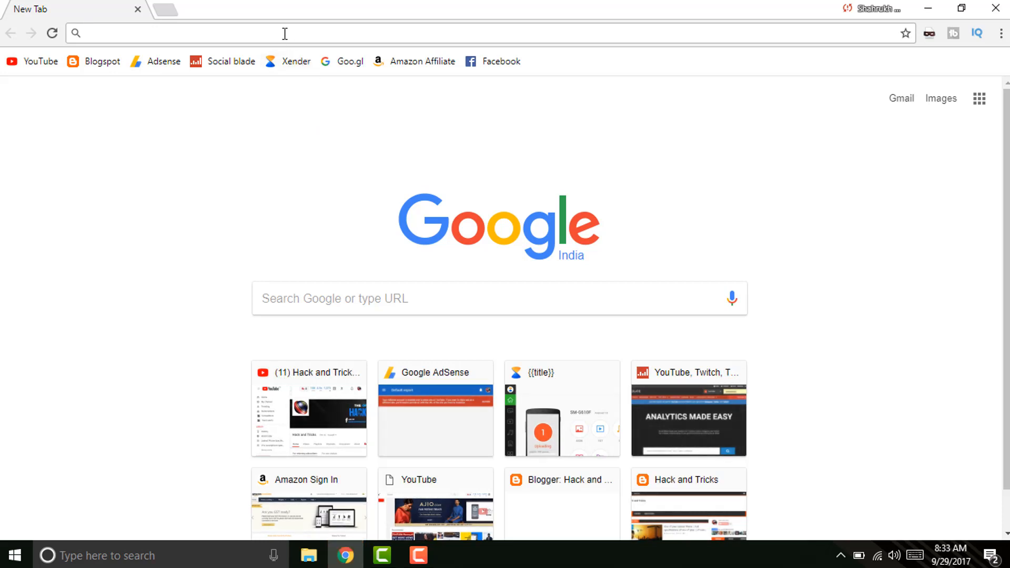
Search for 'gmail' and open the Gmail - Google result.
text(gmail)
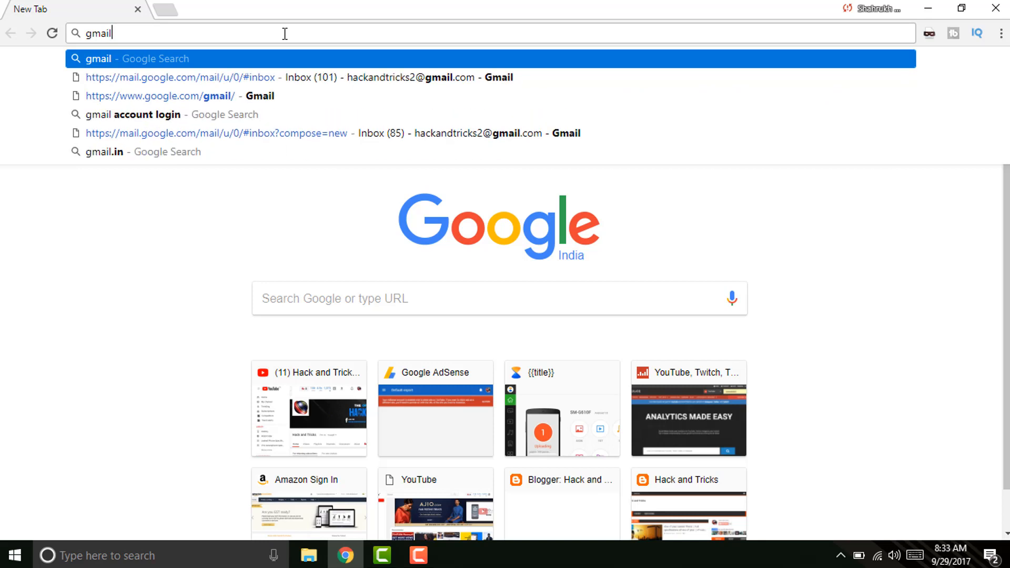
key(Return)
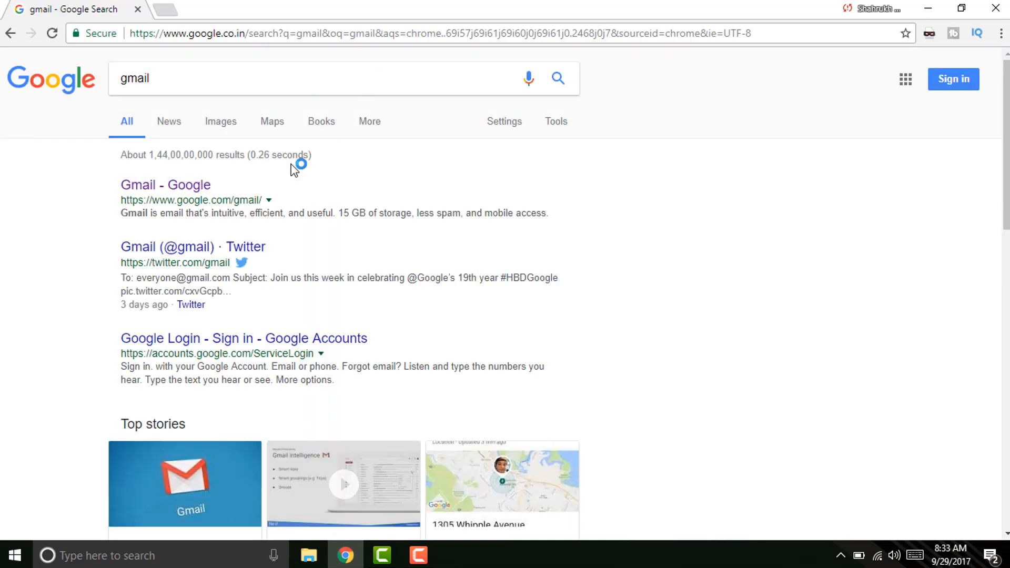
click(195, 194)
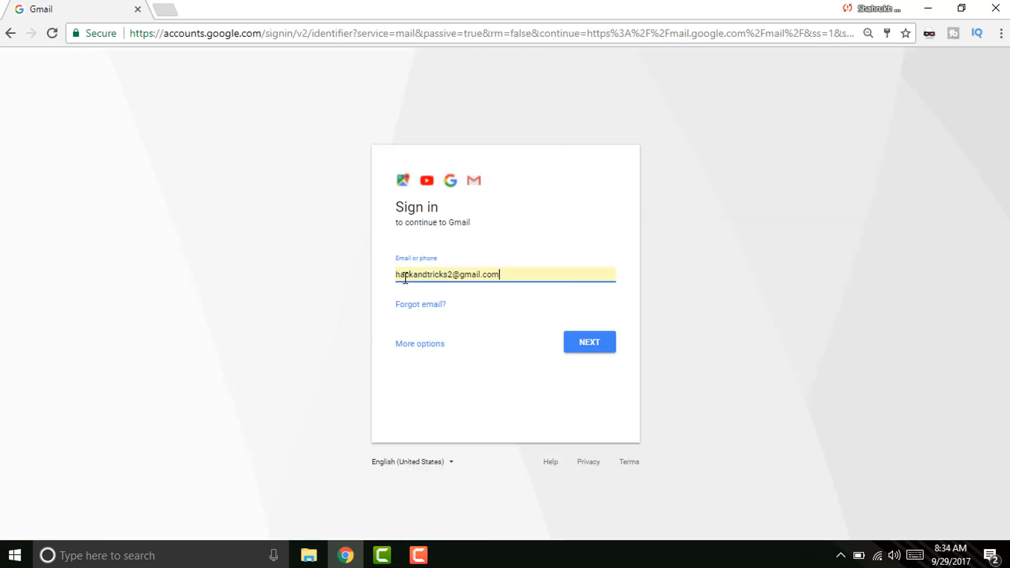
Clear the prefilled e-mail on the Gmail sign-in page and choose to create a new account.
drag(509, 273, 305, 298)
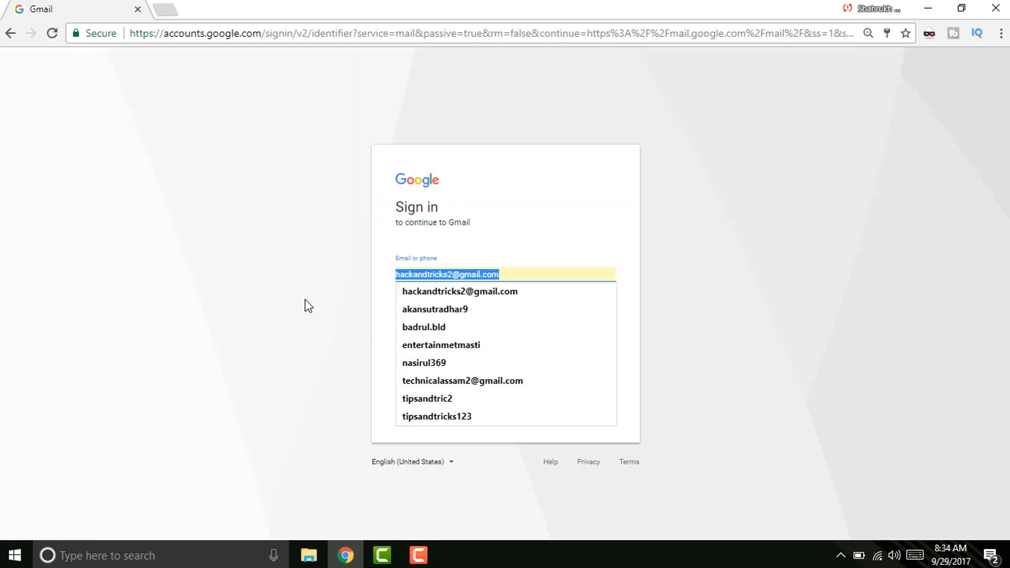
key(BackSpace)
click(305, 300)
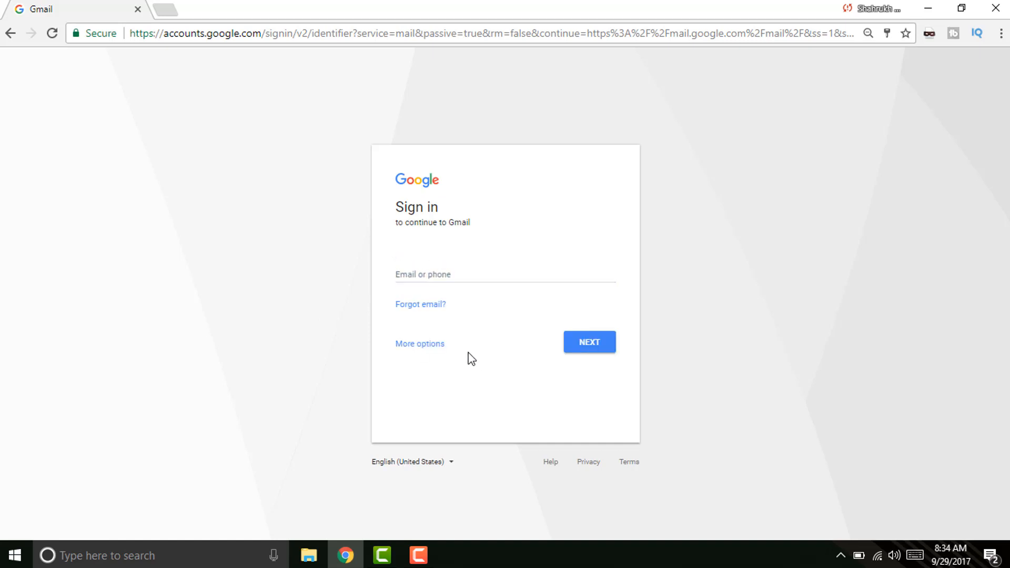
click(422, 349)
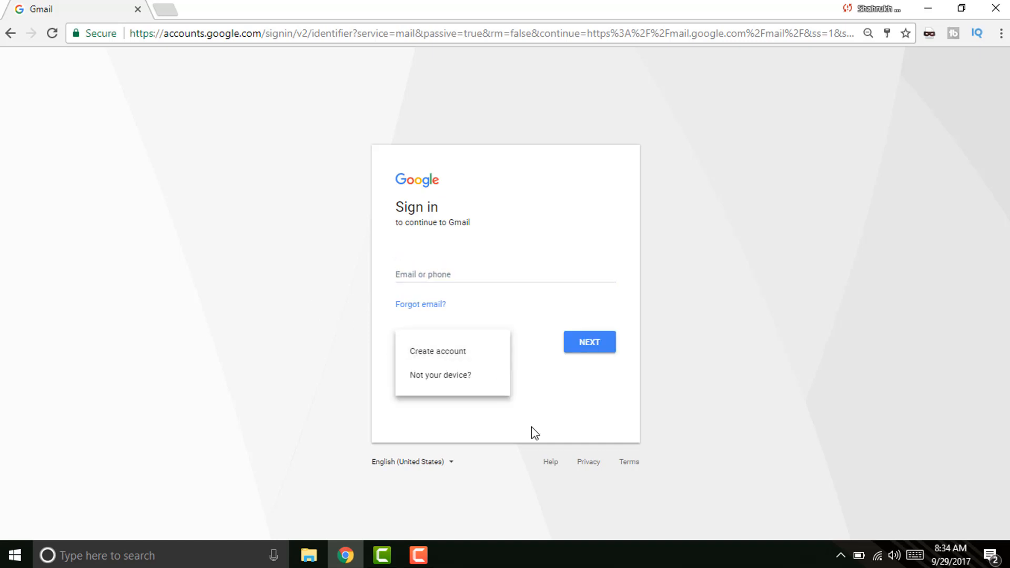
click(424, 357)
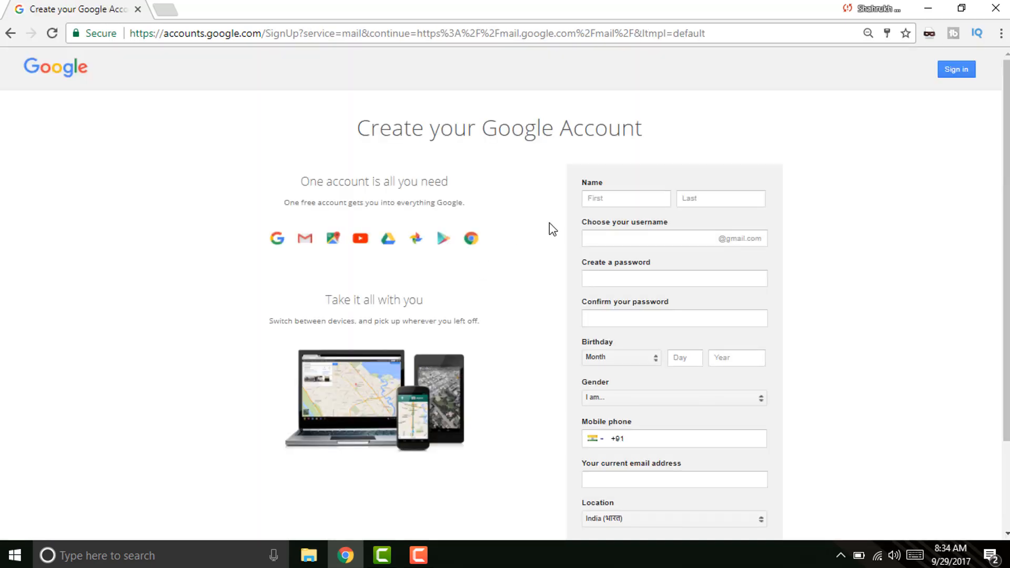
Enter the first and last name on the sign-up form, correcting a mistyped start.
click(597, 204)
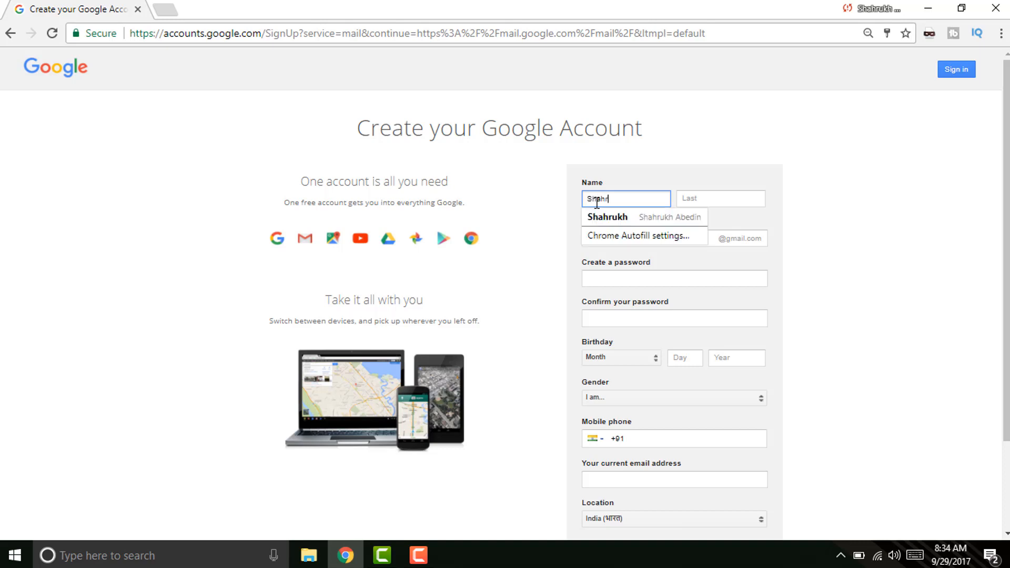
key(Tab)
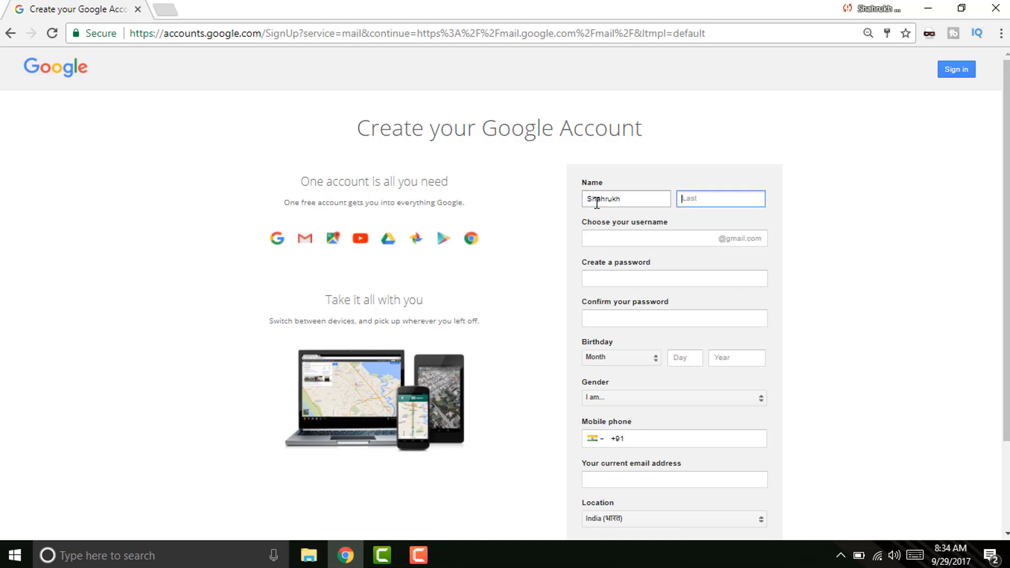
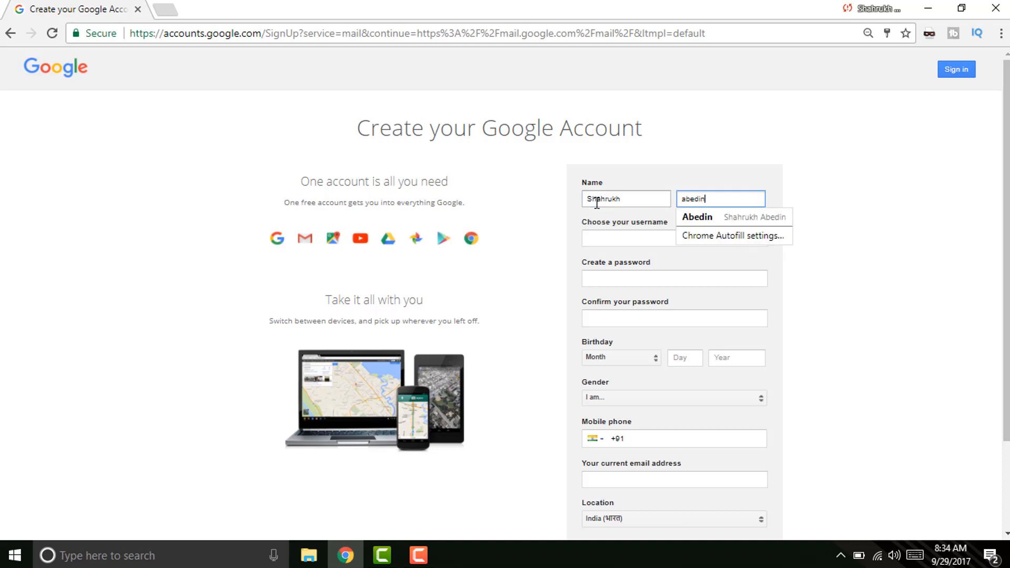
Enter a username, appending 'official' after the first choice proved taken.
click(600, 238)
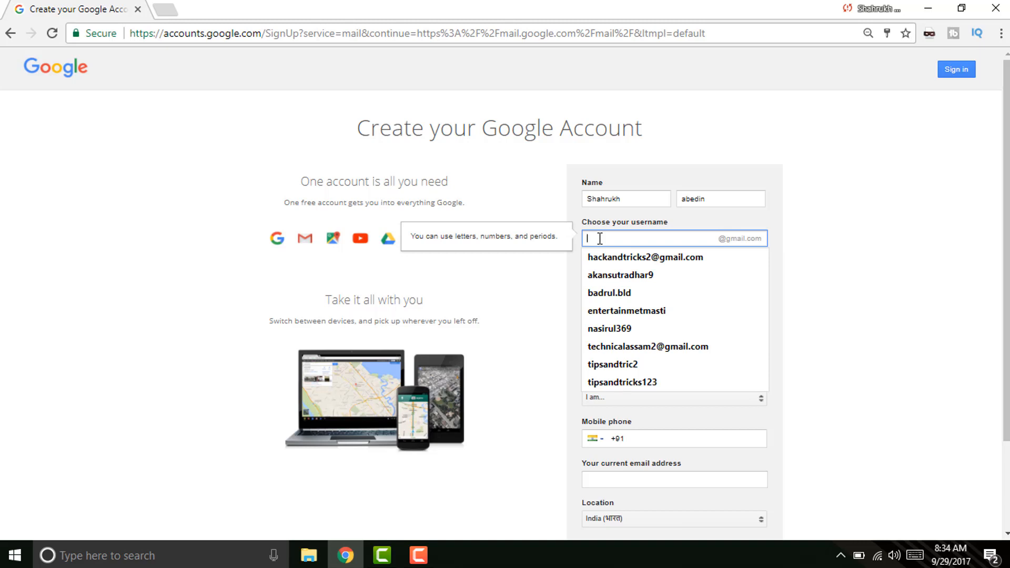
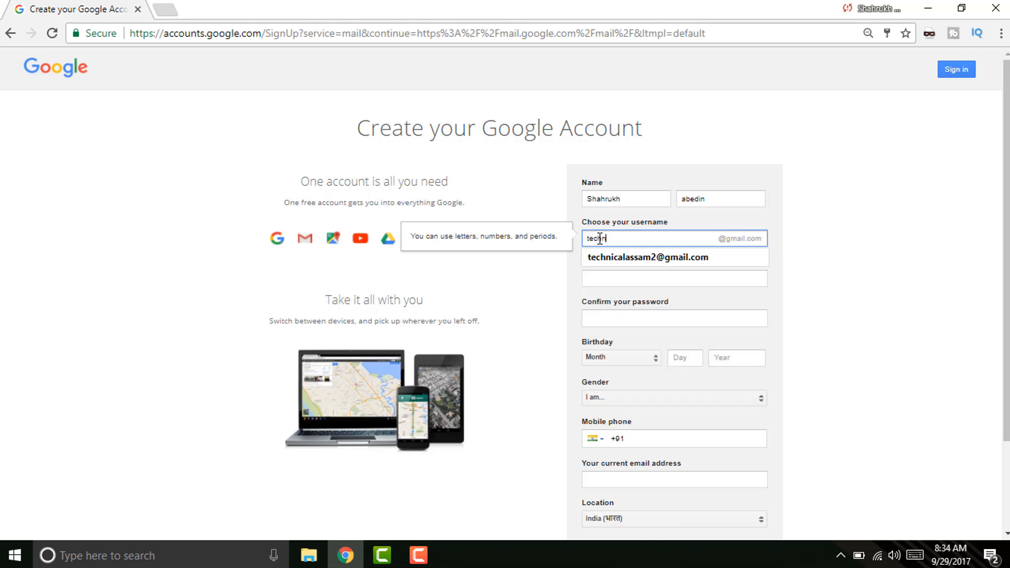
click(609, 278)
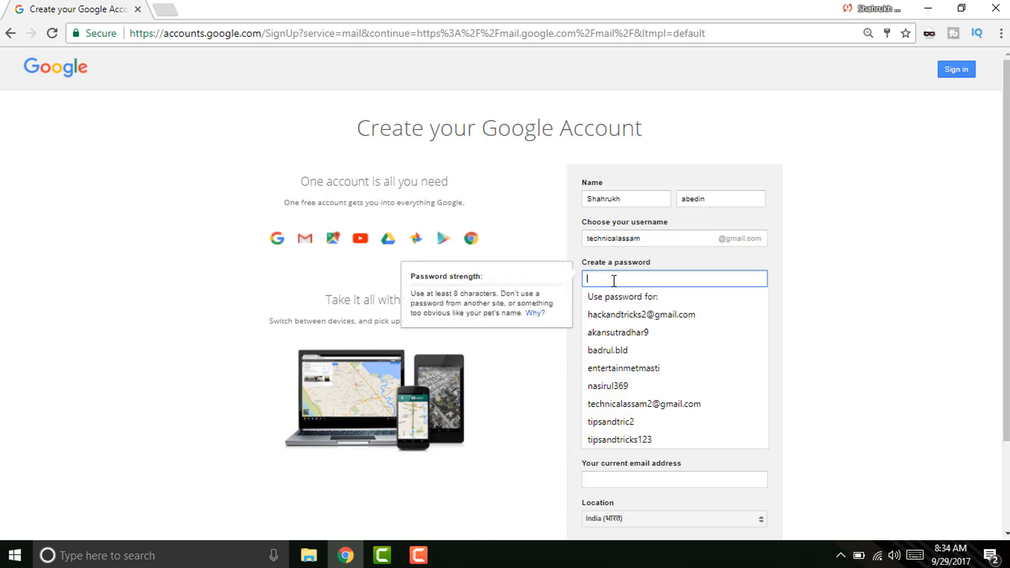
click(664, 242)
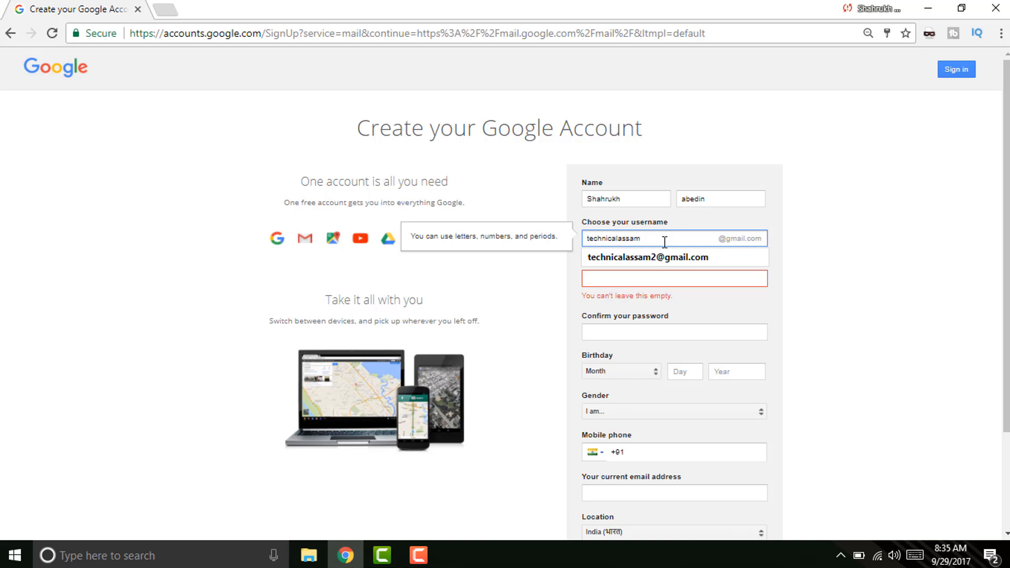
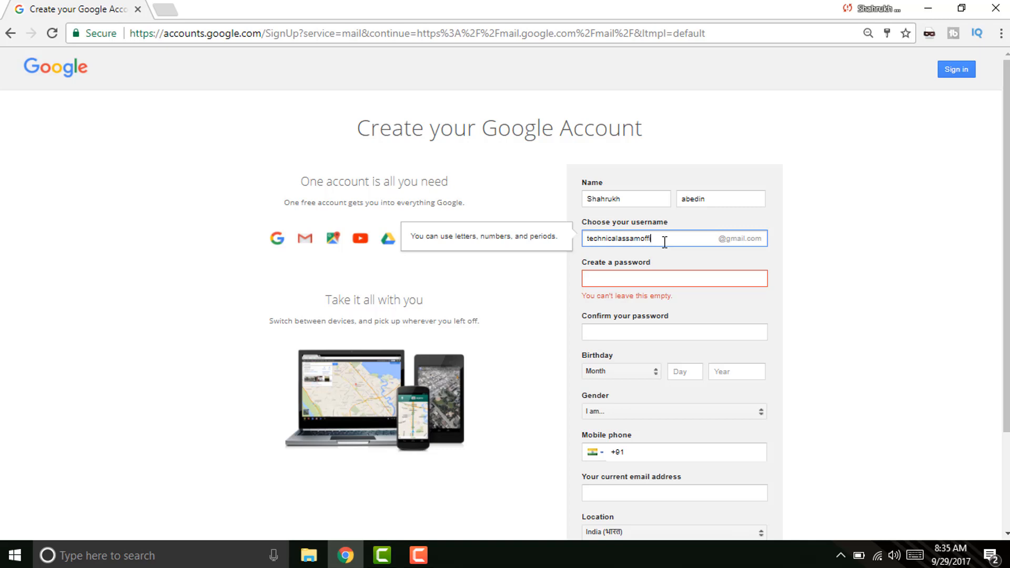
Set the account password and confirm it.
click(643, 276)
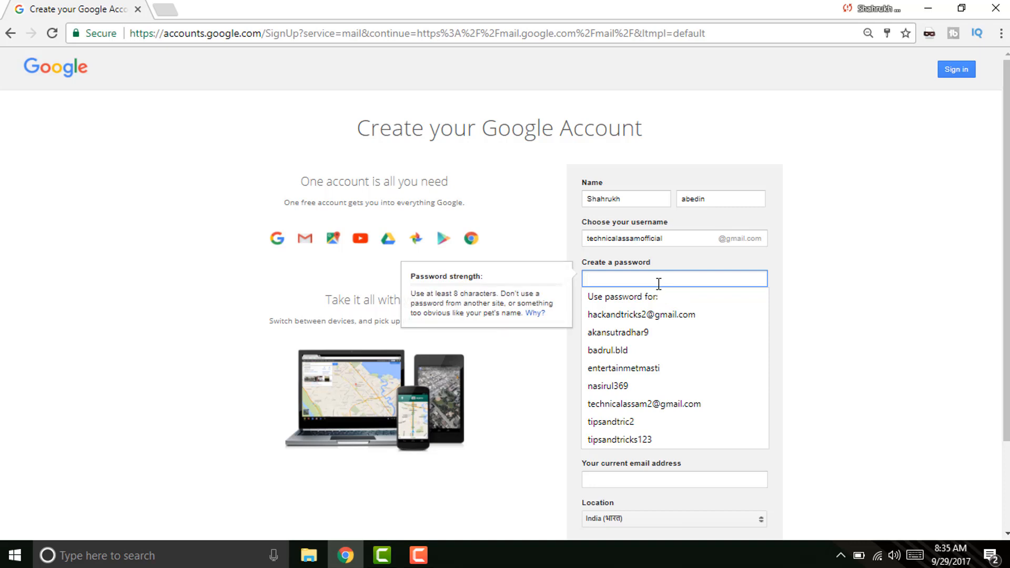
text(•••••••••)
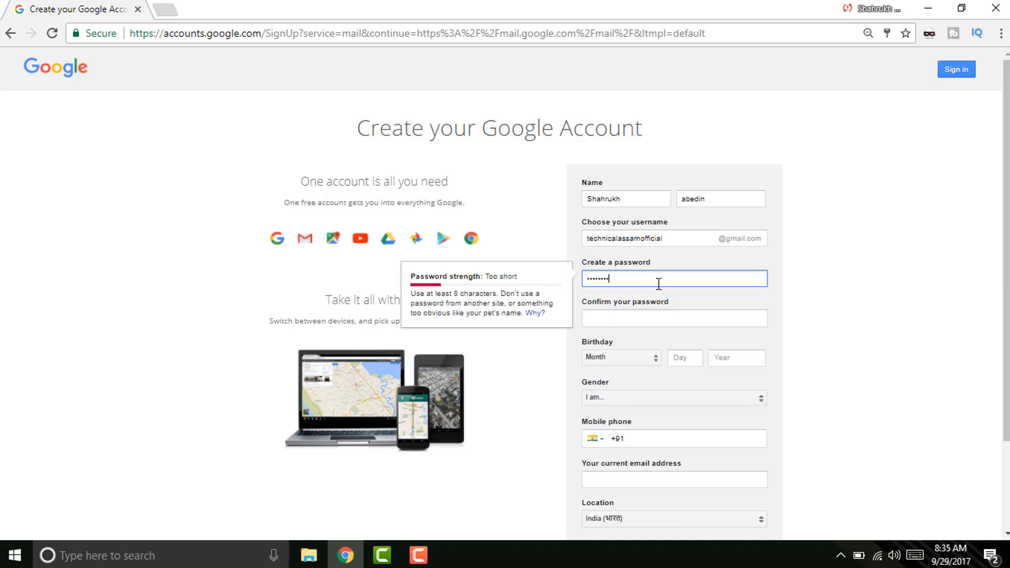
text(•••••)
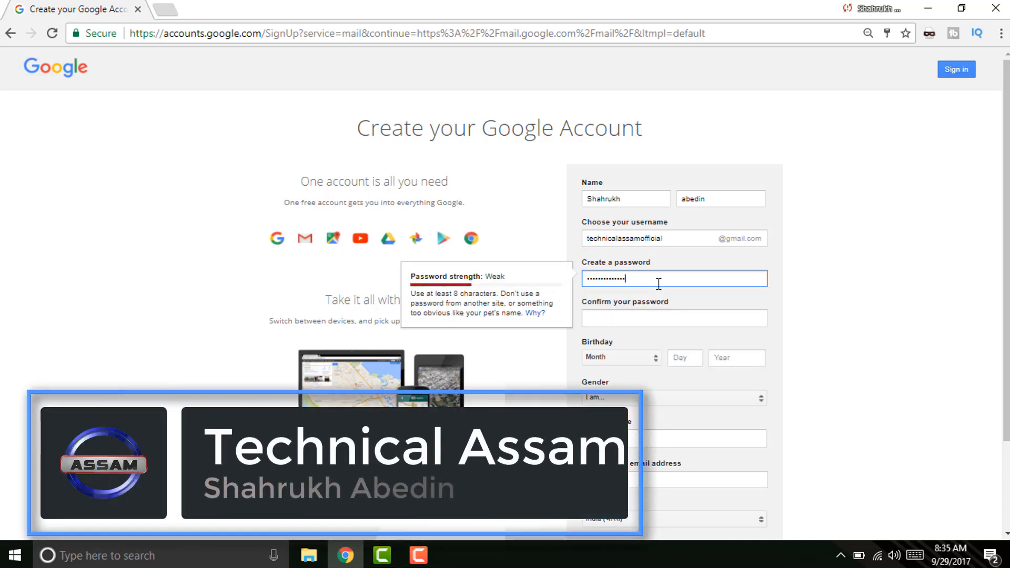
key(Tab)
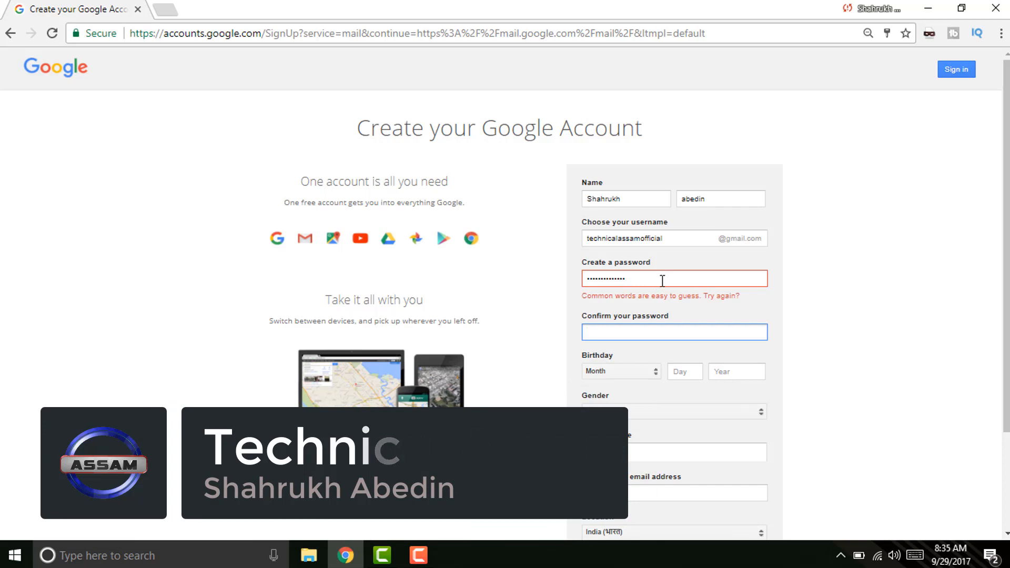
double_click(659, 284)
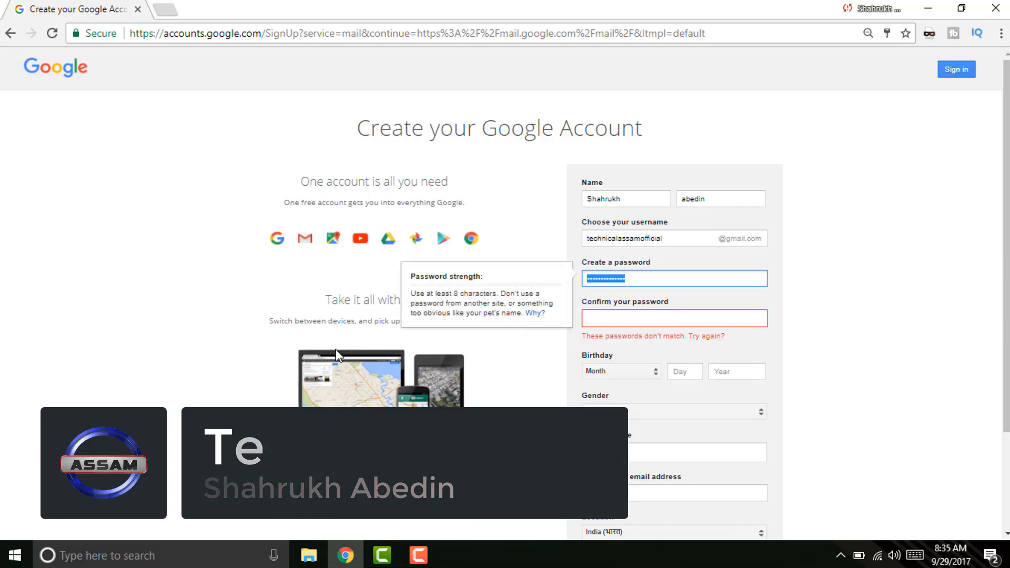
text(••••••••)
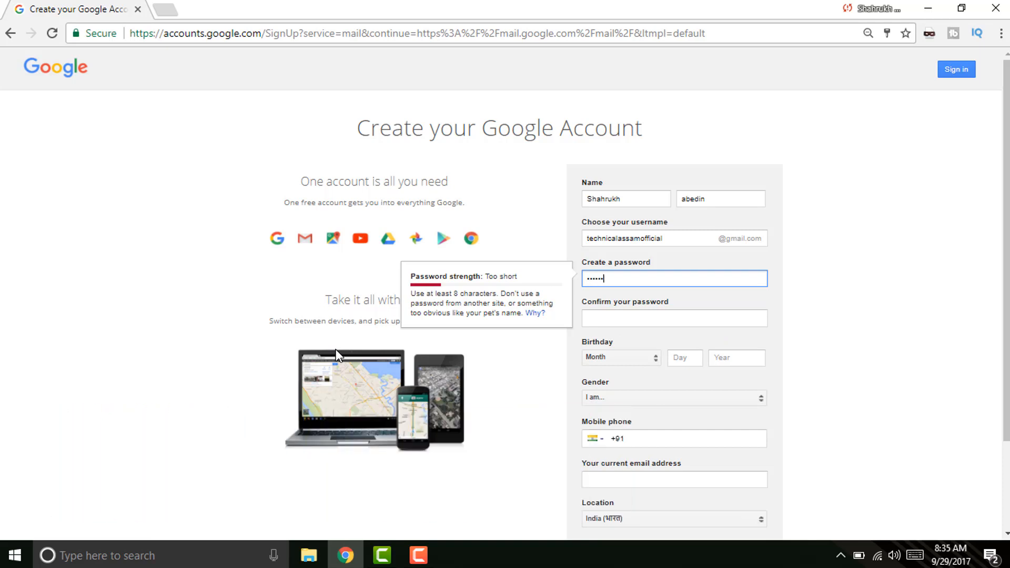
text(••)
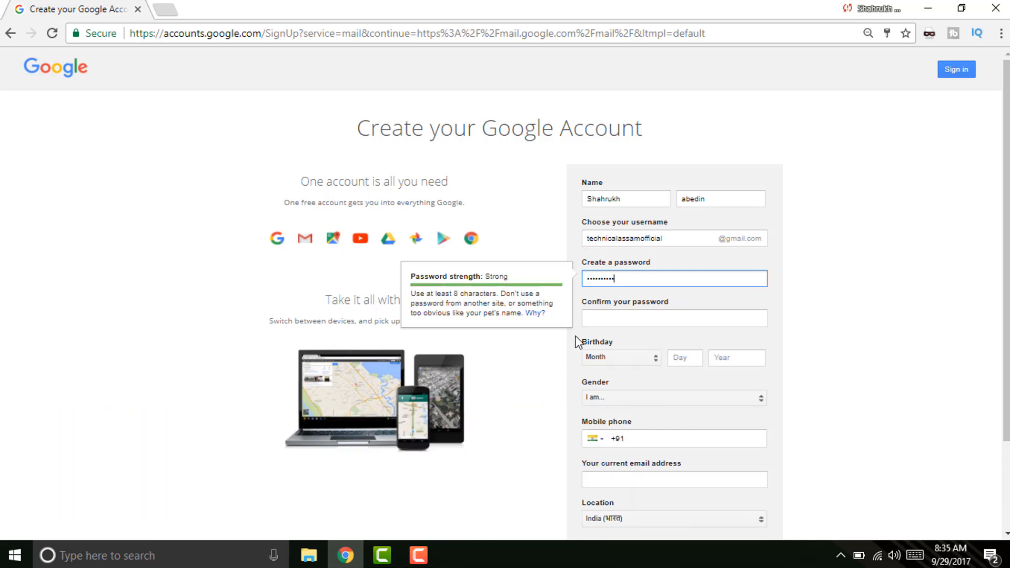
click(612, 322)
text(••••••••)
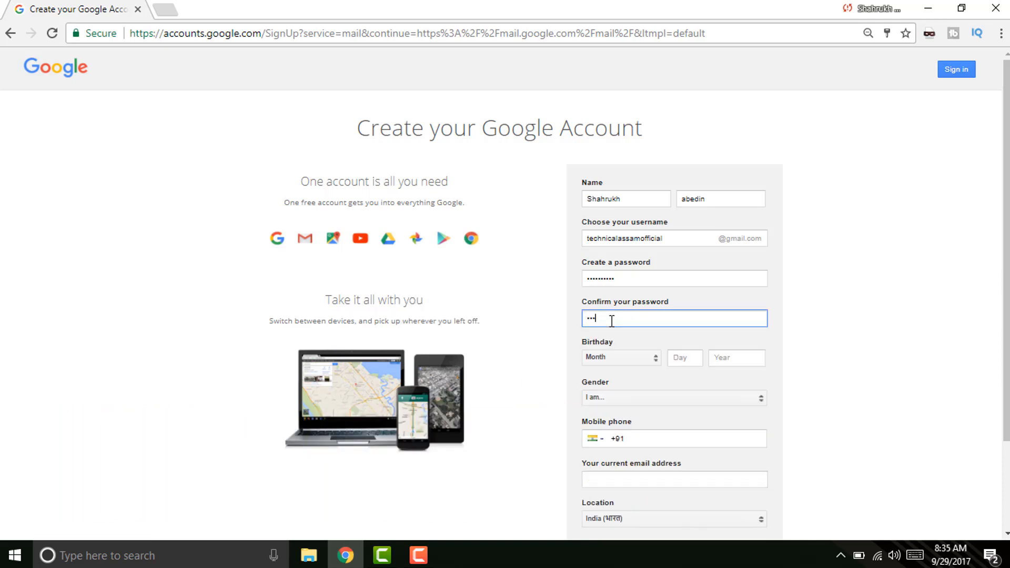
text(•)
Set the birthday to January 01 1990 and the gender to Male.
click(623, 358)
click(624, 358)
click(629, 360)
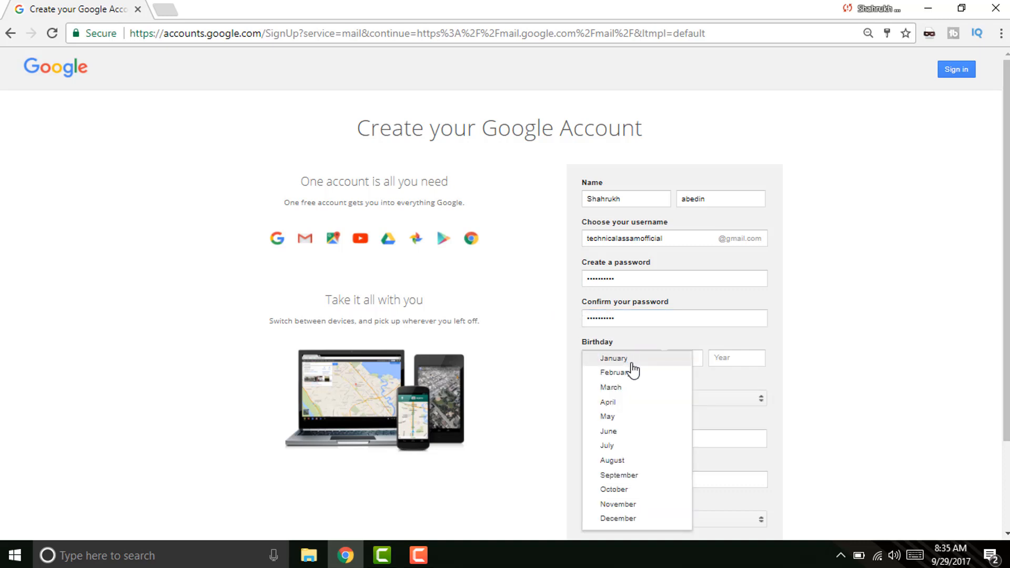
click(632, 363)
click(675, 360)
text(01)
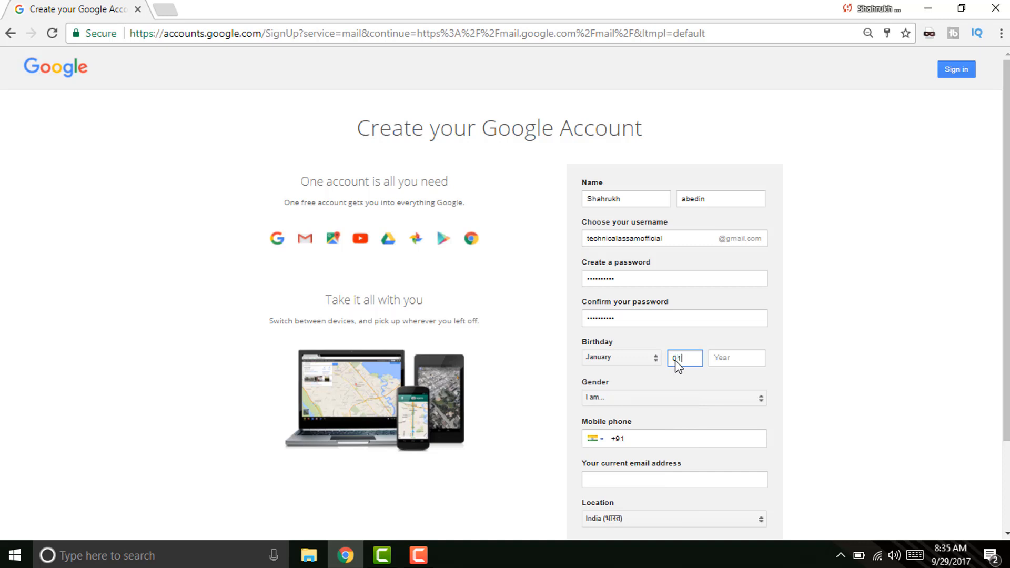
click(747, 360)
text(1990)
click(693, 398)
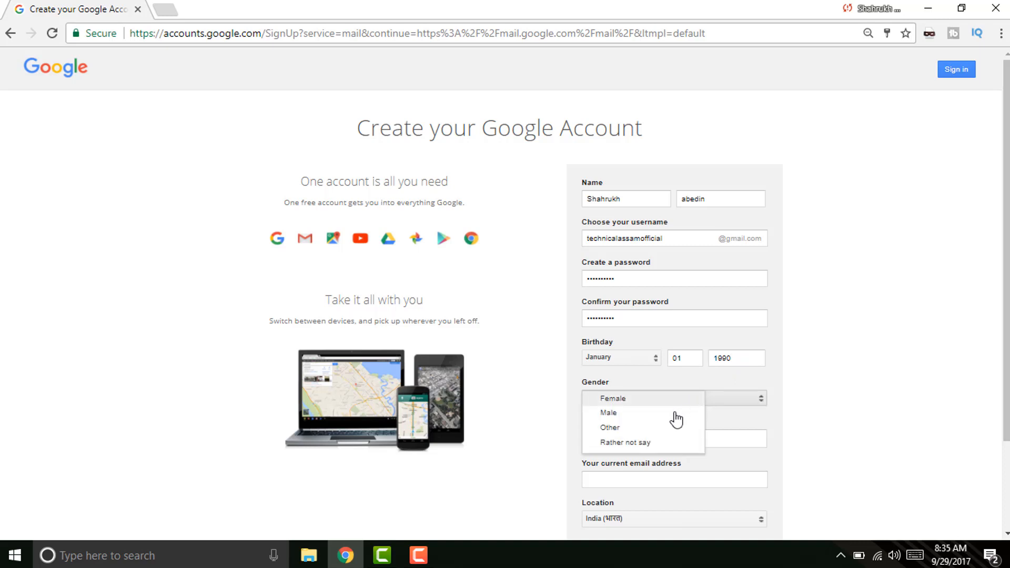
click(620, 412)
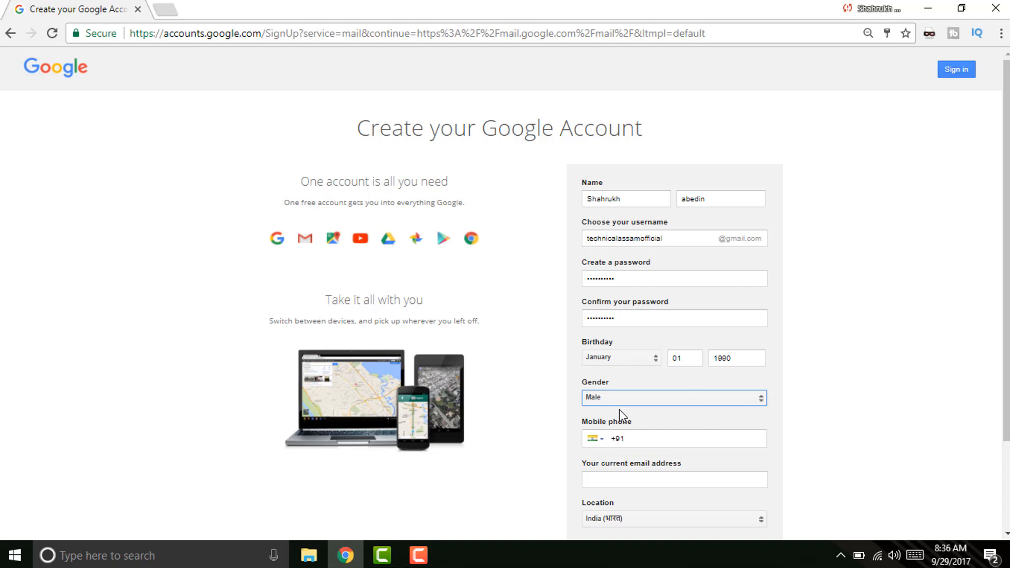
scroll(949, 249, down, 2)
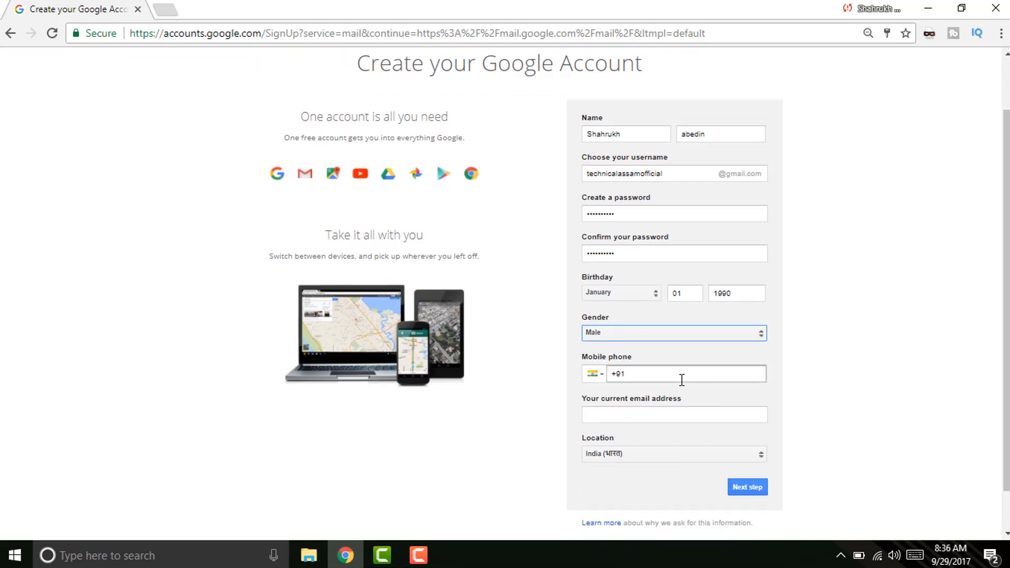
Leave the optional phone and recovery e-mail fields and continue to the next sign-up step.
click(682, 380)
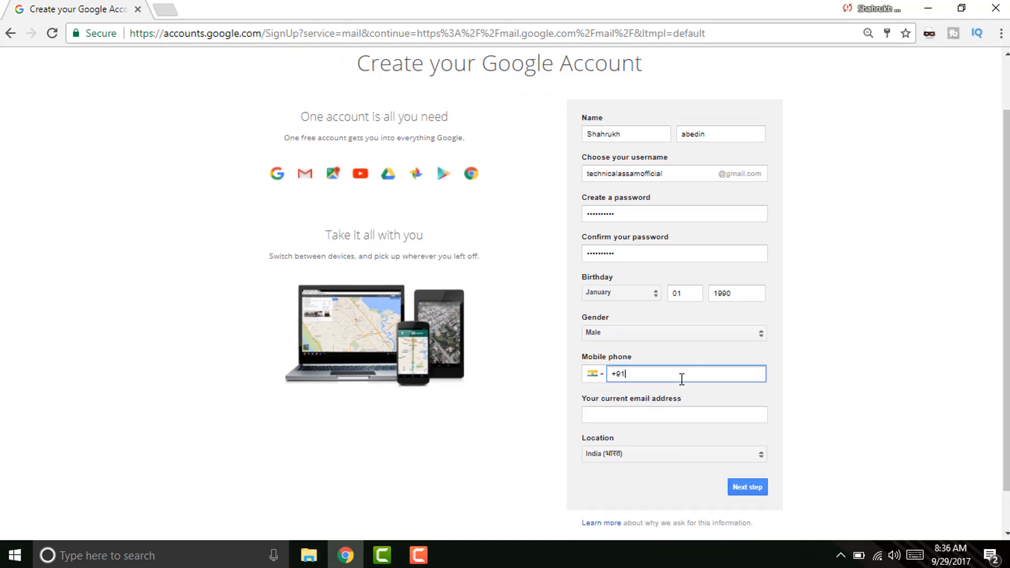
click(647, 421)
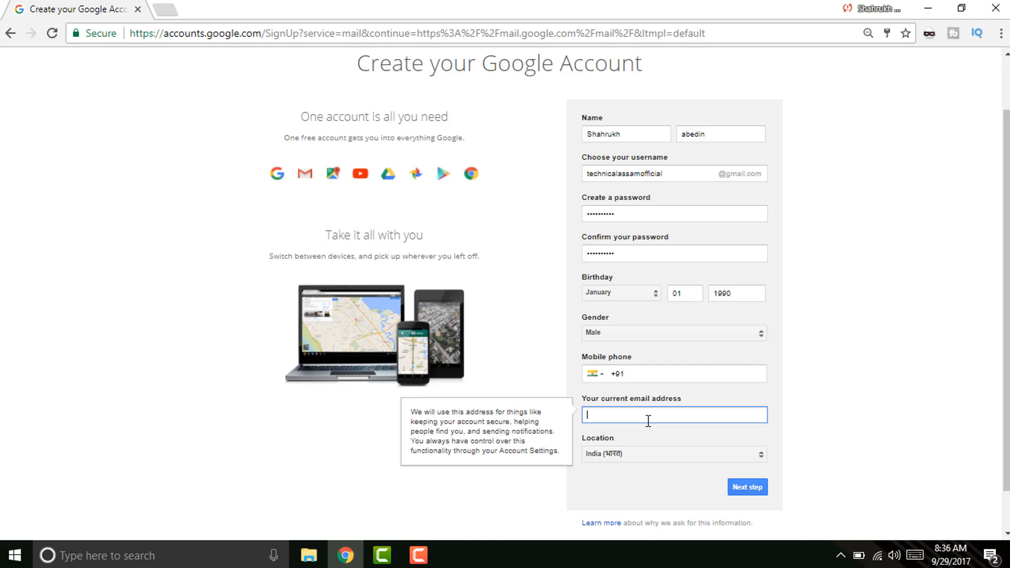
click(640, 375)
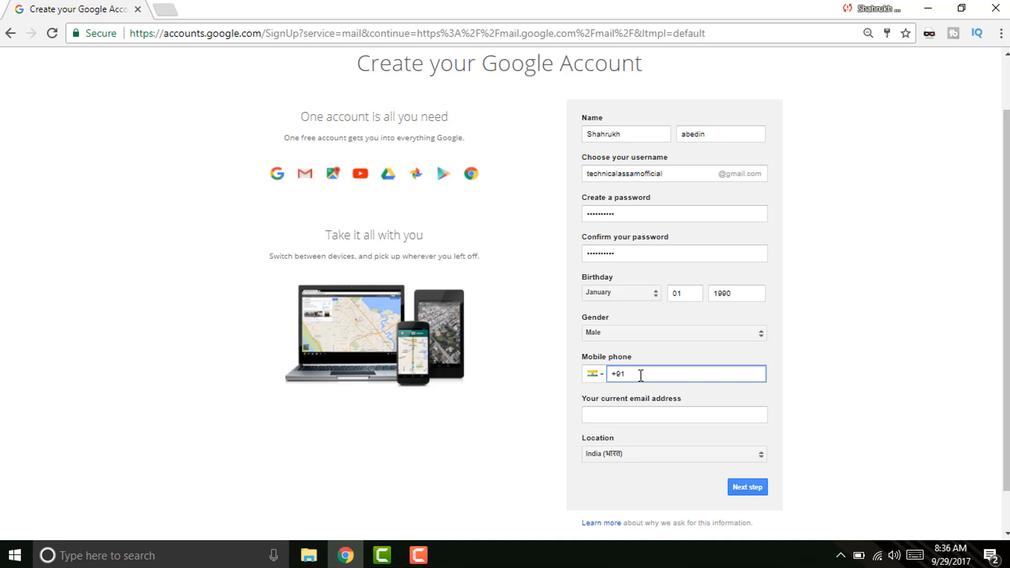
scroll(667, 450, down, 1)
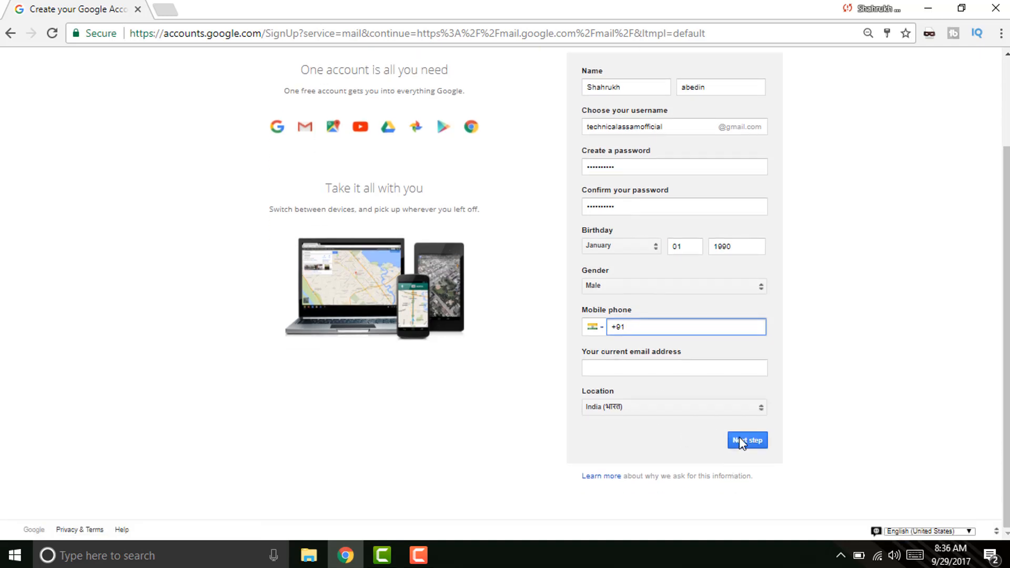
click(740, 442)
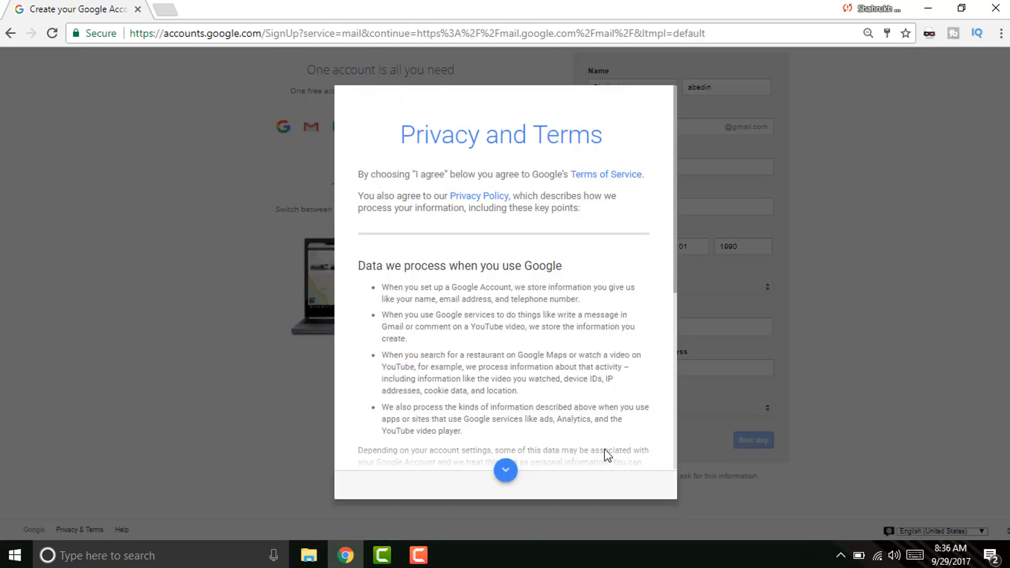
Agree to the Privacy and Terms and open a new blank browser tab.
scroll(553, 416, down, 5)
scroll(553, 415, down, 2)
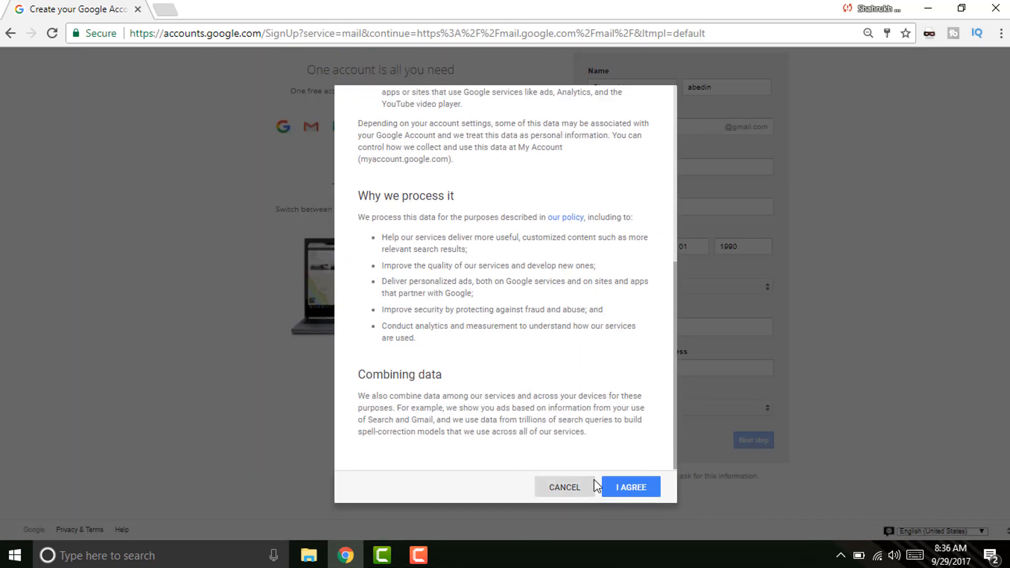
click(634, 488)
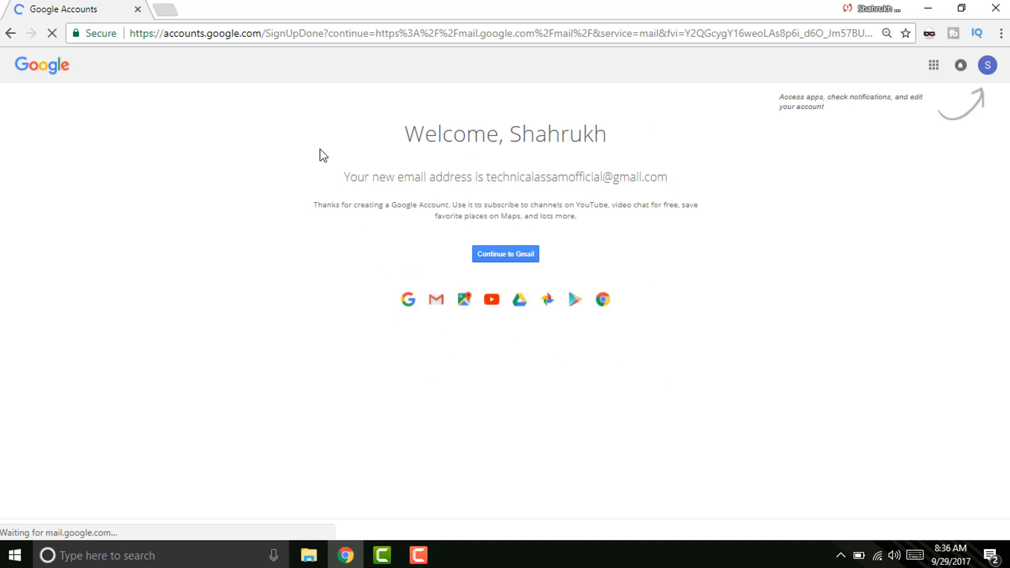
click(165, 10)
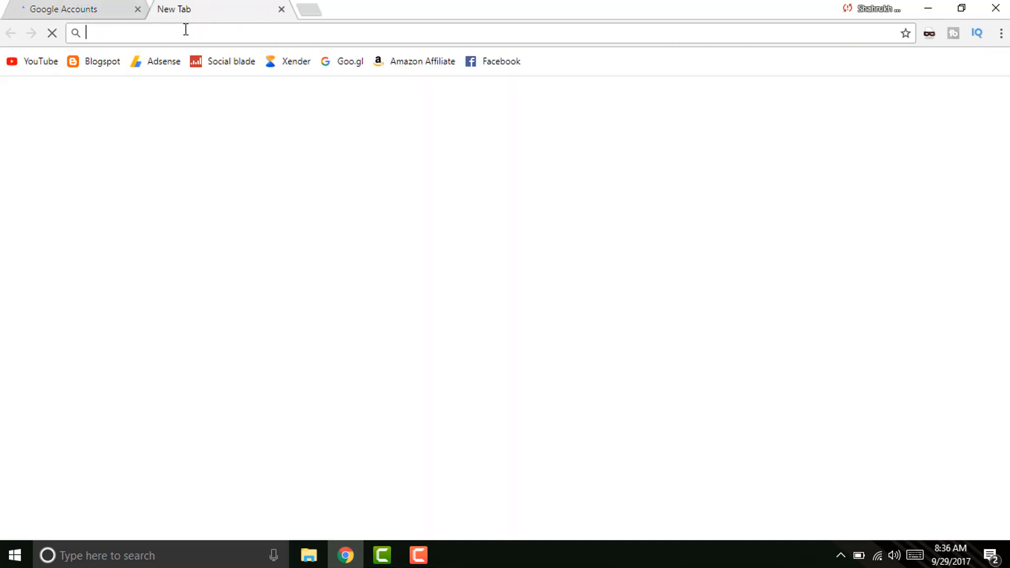
Load the YouTube home page at youtube.com, closing a tab that opened the wrong channel.
text(youtube.com/hackandtricks2)
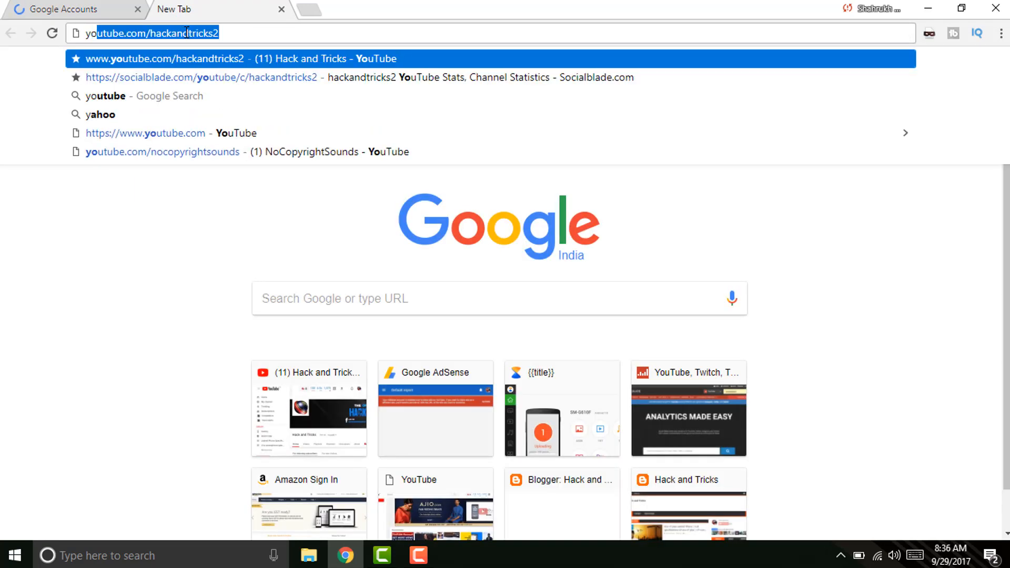
key(Return)
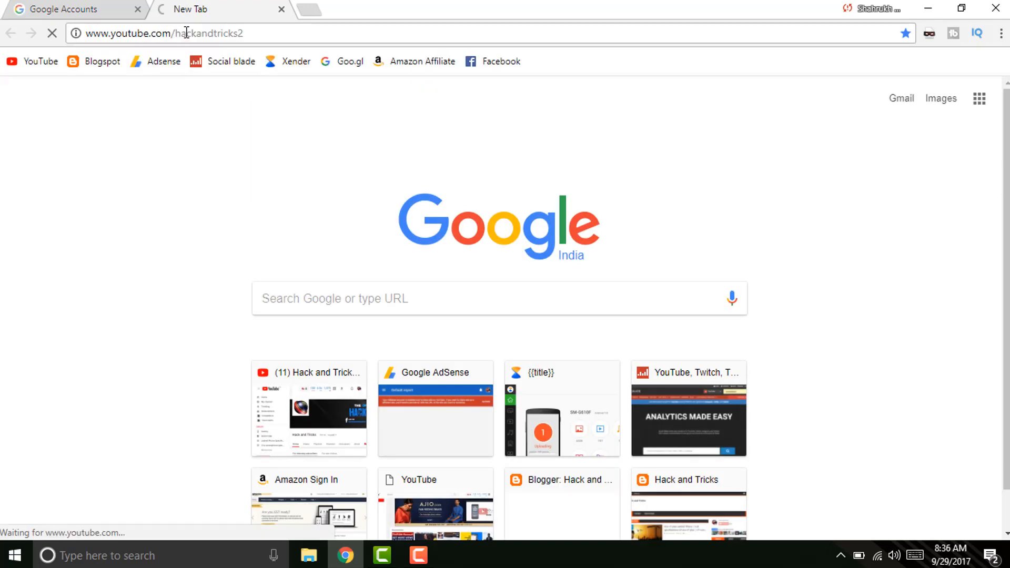
click(310, 11)
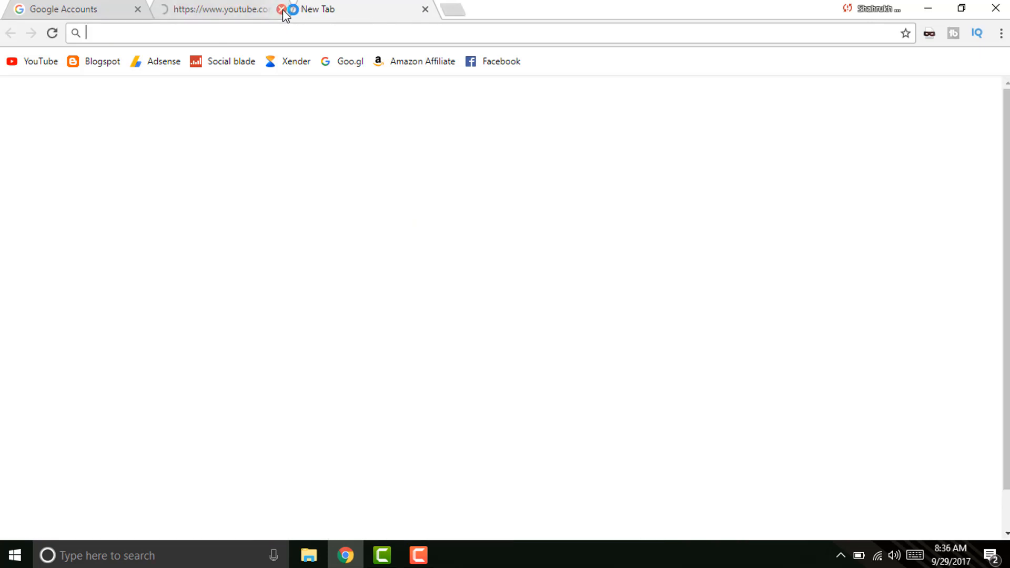
click(281, 9)
text(youtube)
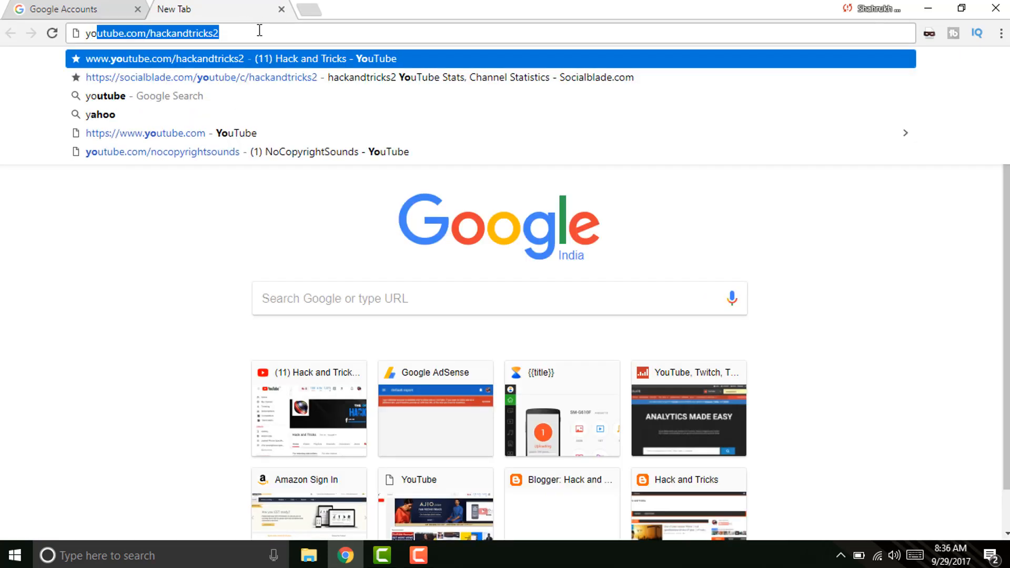
text(.com)
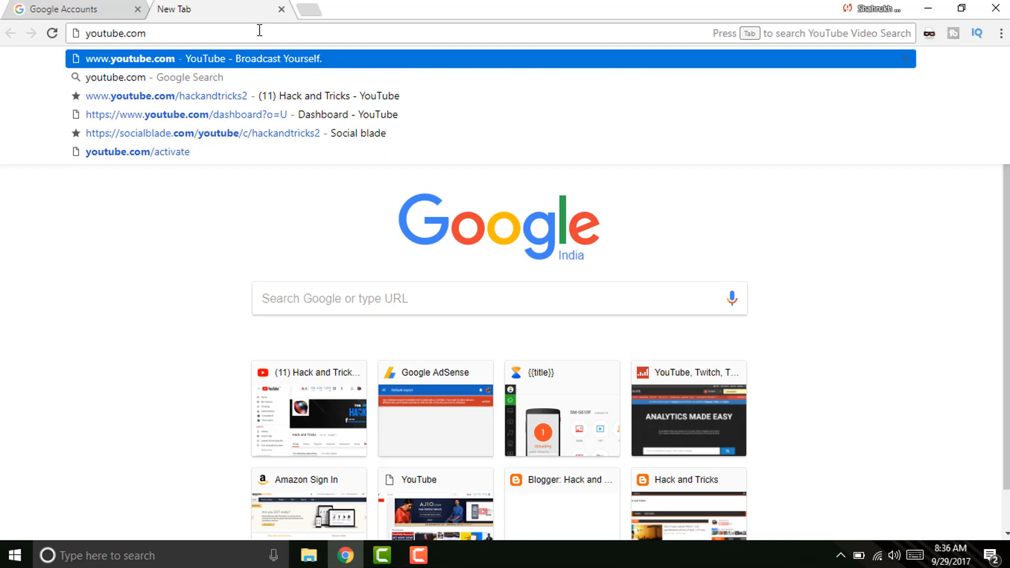
key(Return)
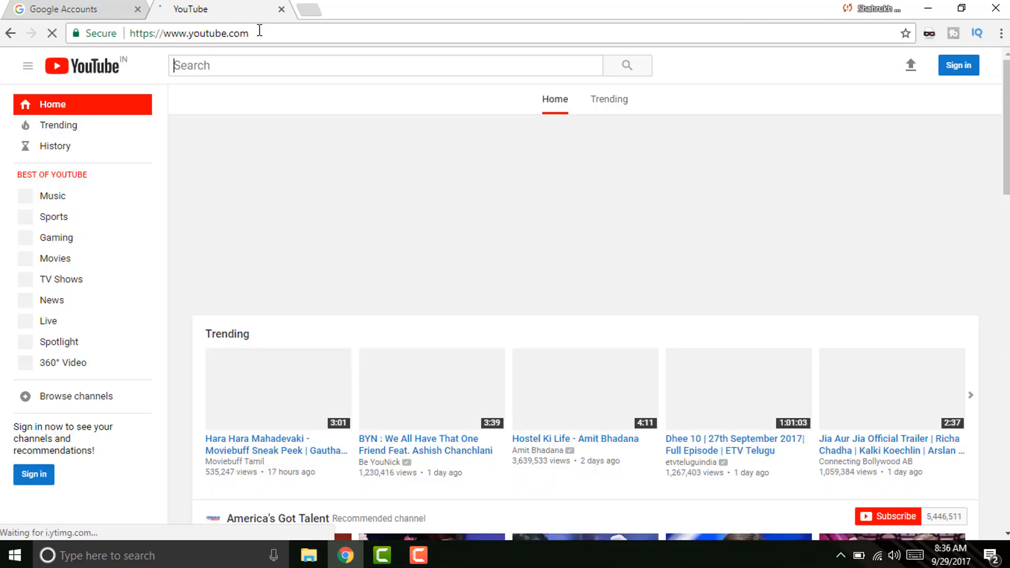
Sign in to YouTube with the new account and dismiss the registration notice.
click(953, 67)
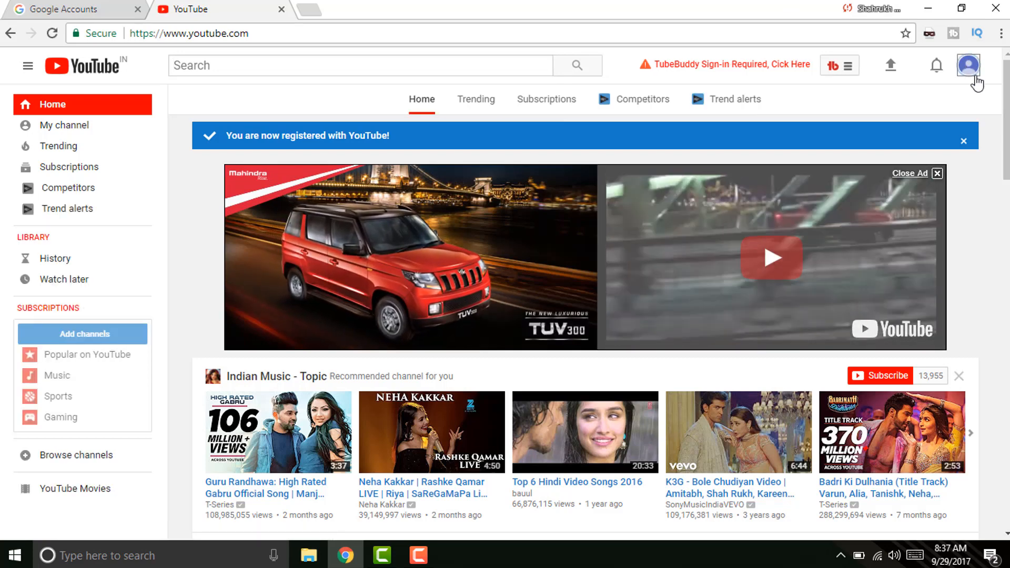
click(964, 141)
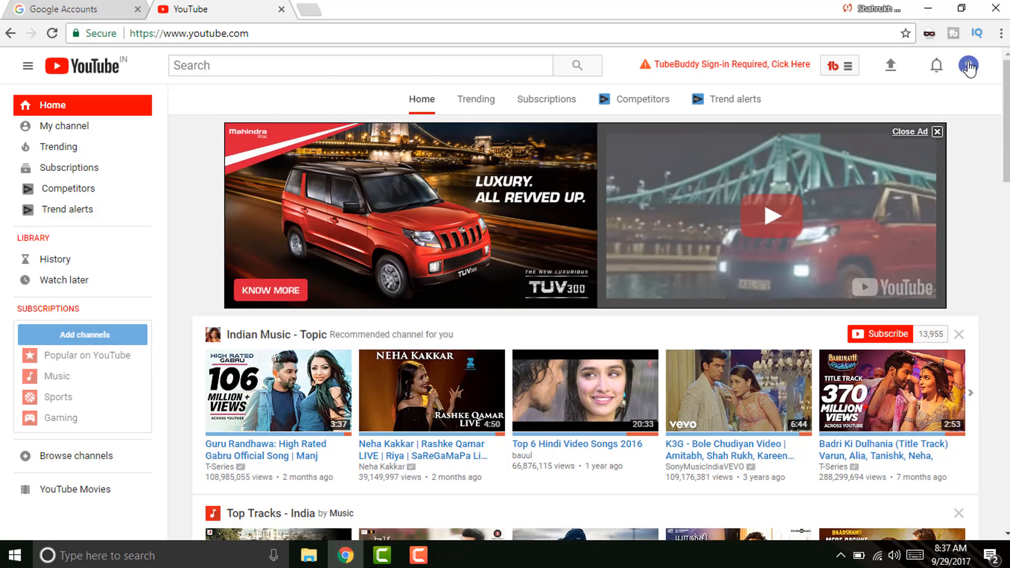
click(968, 65)
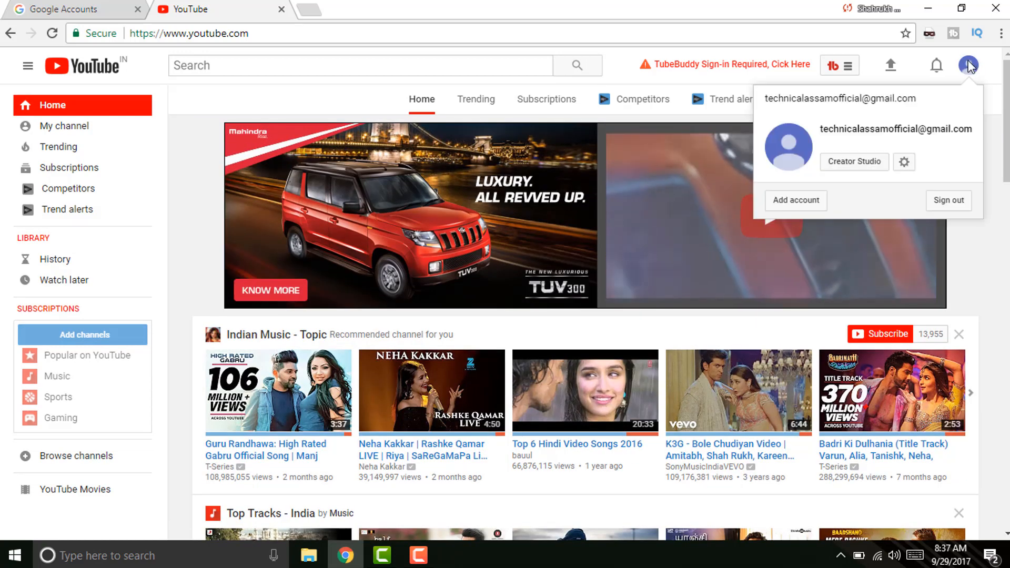
Go to Creator Studio and start creating a channel from Video Manager.
click(880, 164)
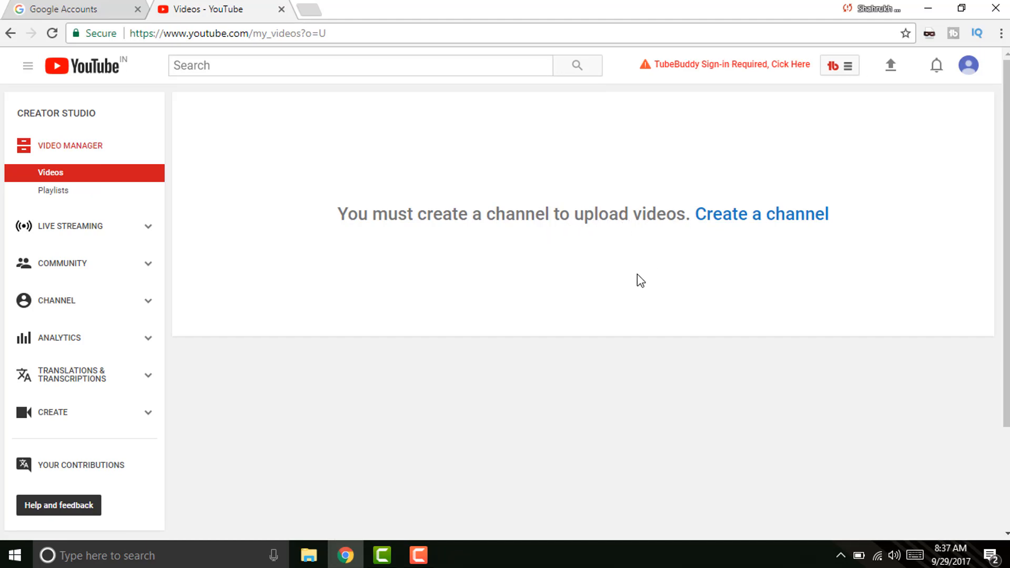
click(725, 217)
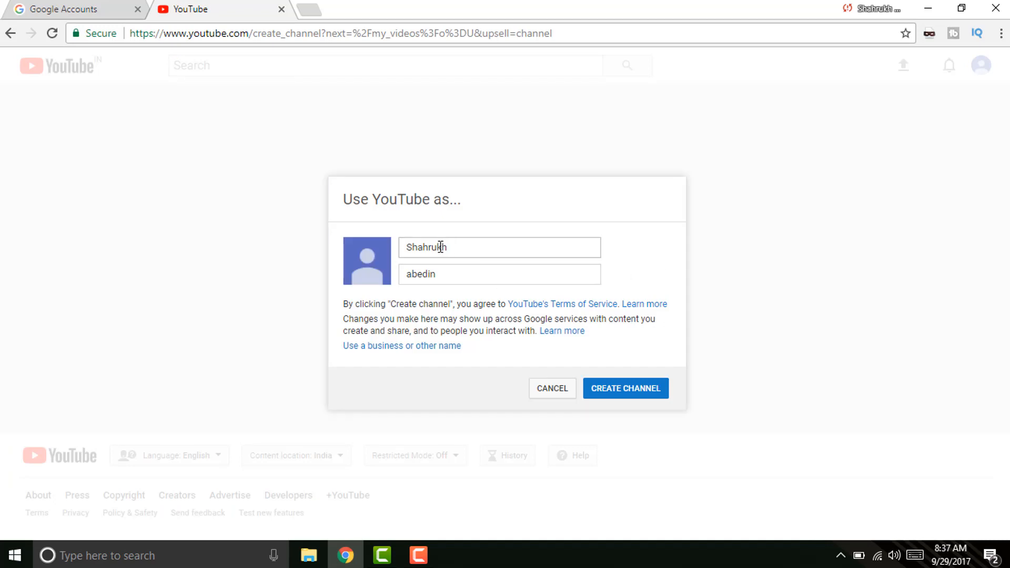
Create the channel with the prefilled account name, retrying after the error.
click(609, 396)
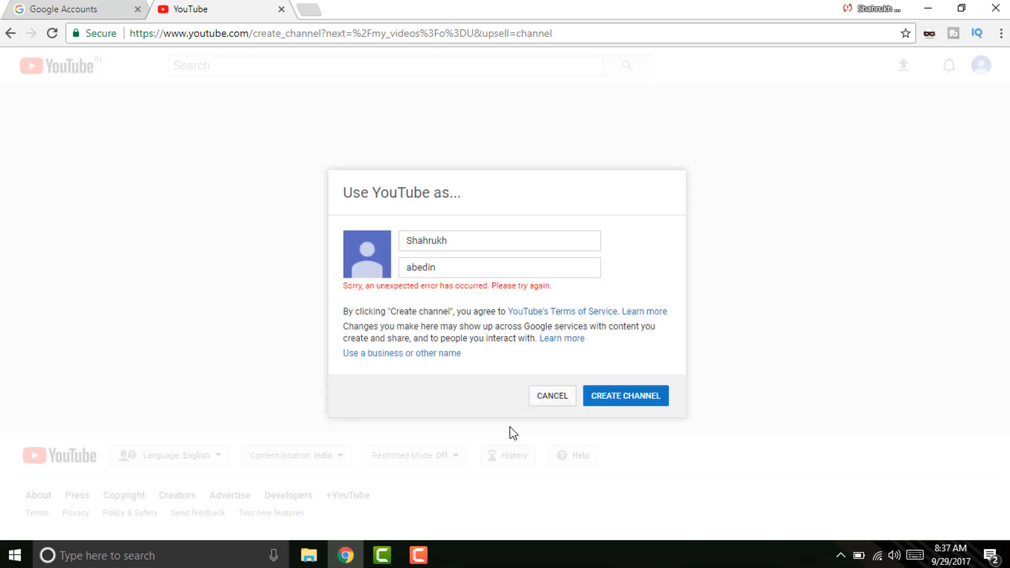
click(405, 268)
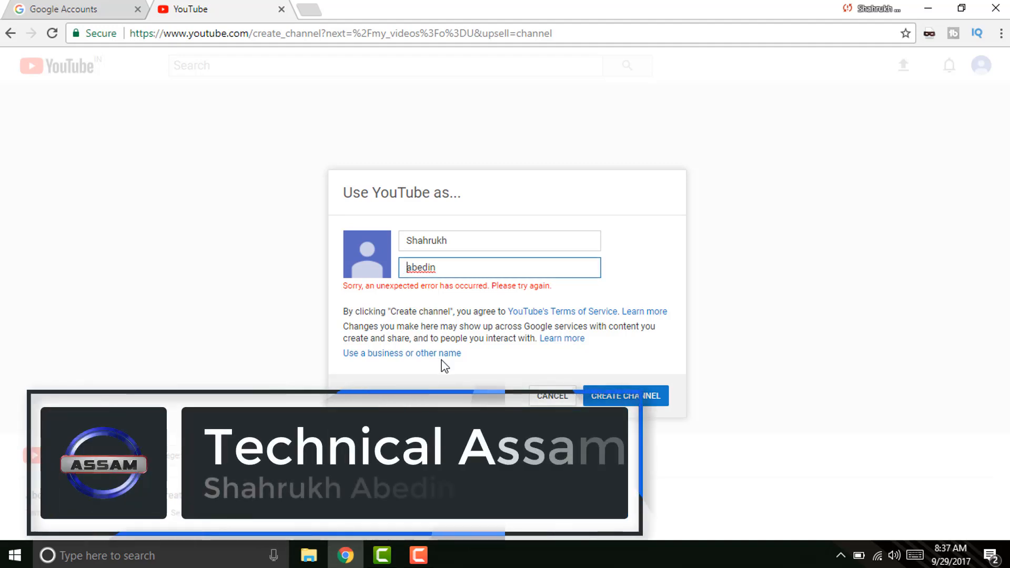
click(610, 396)
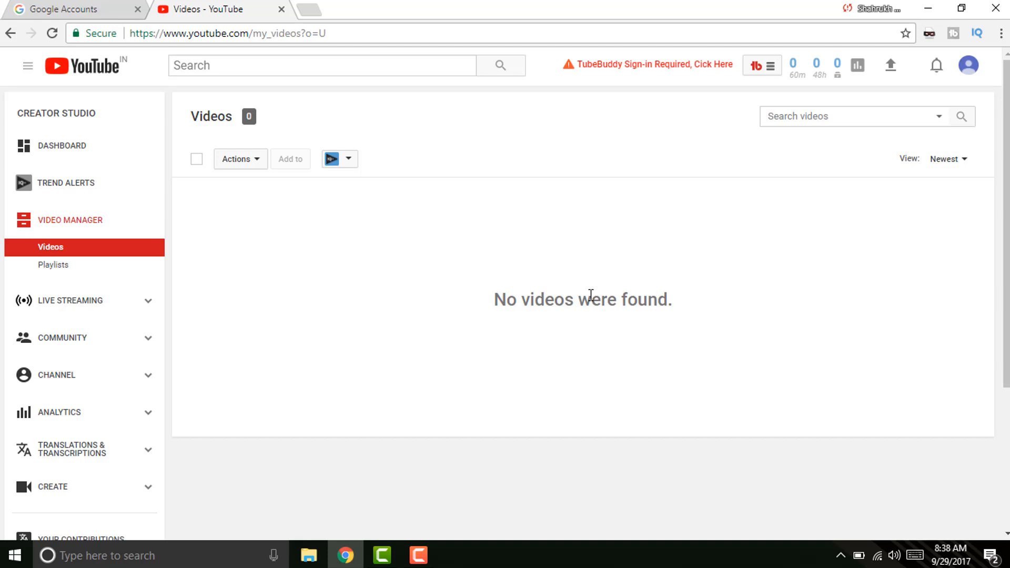
Open YouTube's upload page and place a Computer window beside the shrunken browser.
click(893, 67)
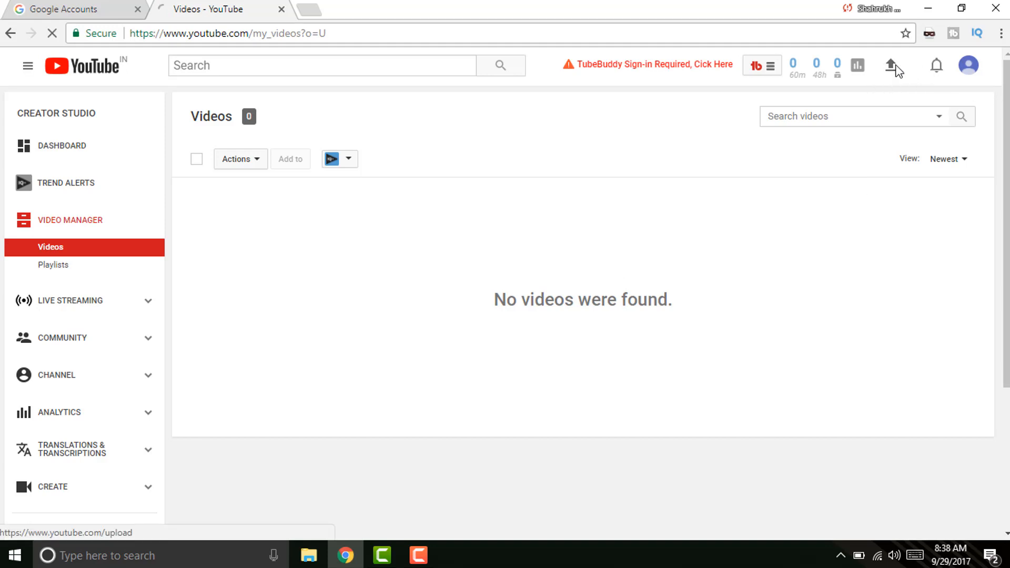
double_click(628, 3)
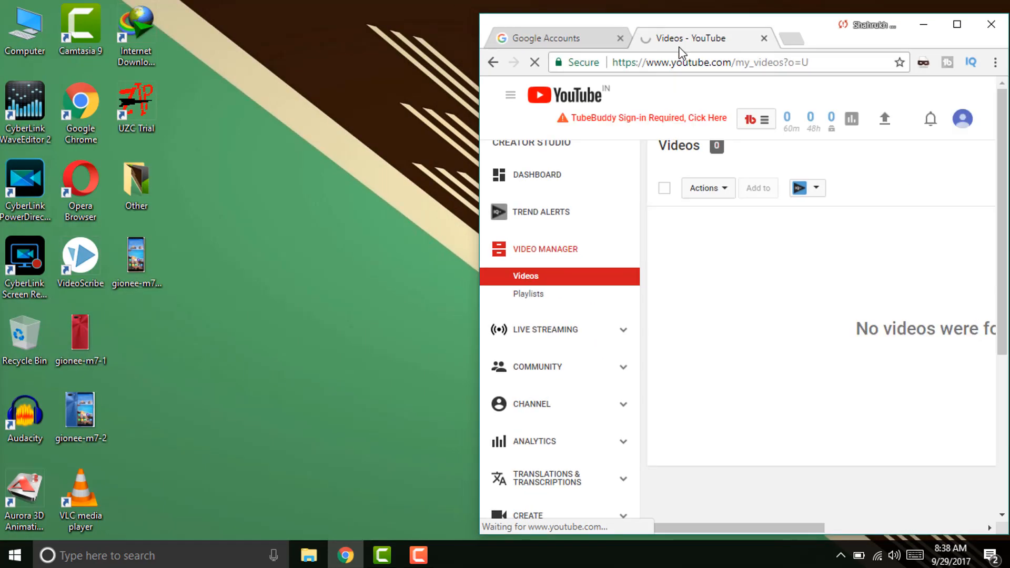
double_click(11, 41)
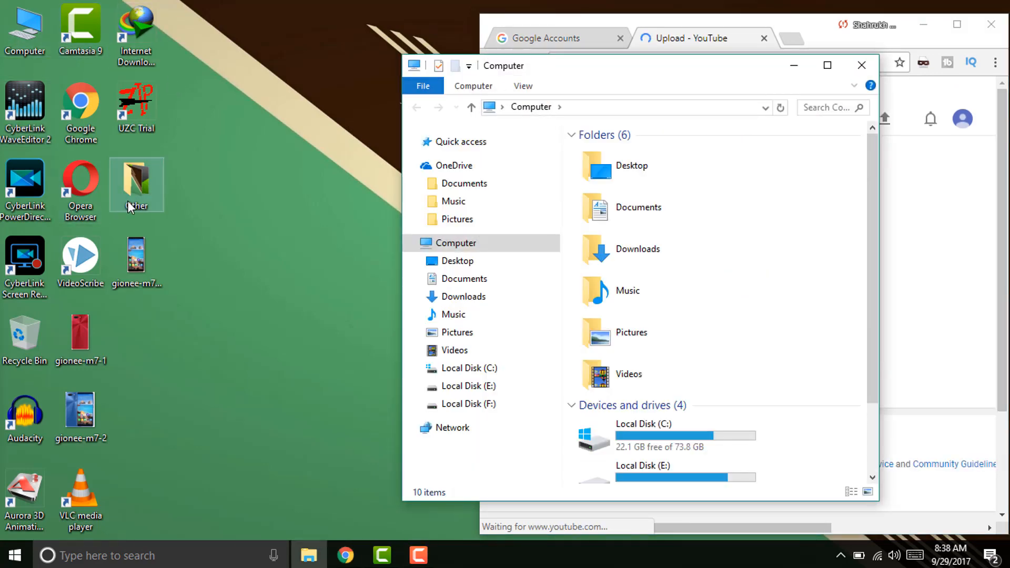
drag(605, 78, 274, 62)
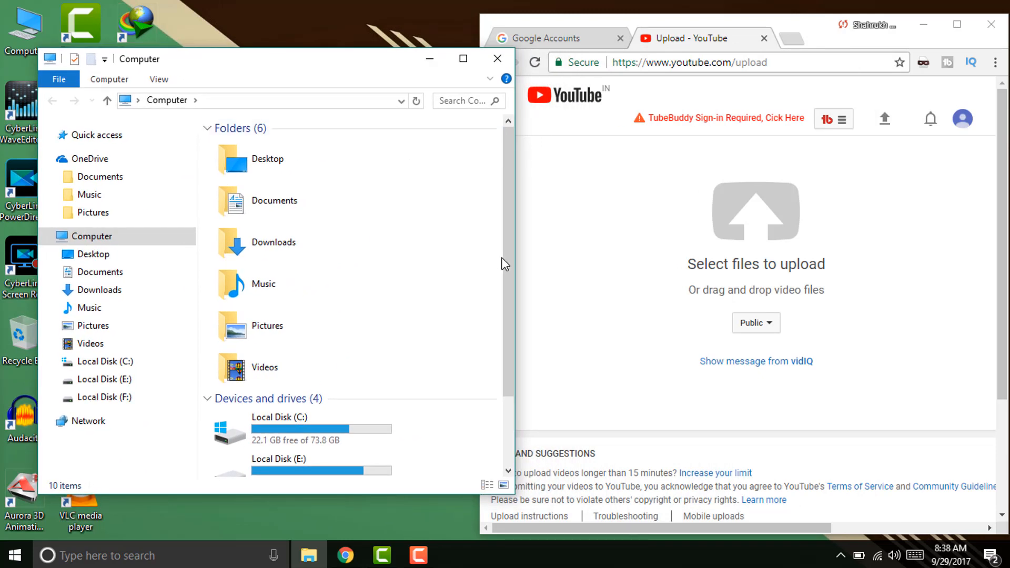
drag(511, 220, 520, 275)
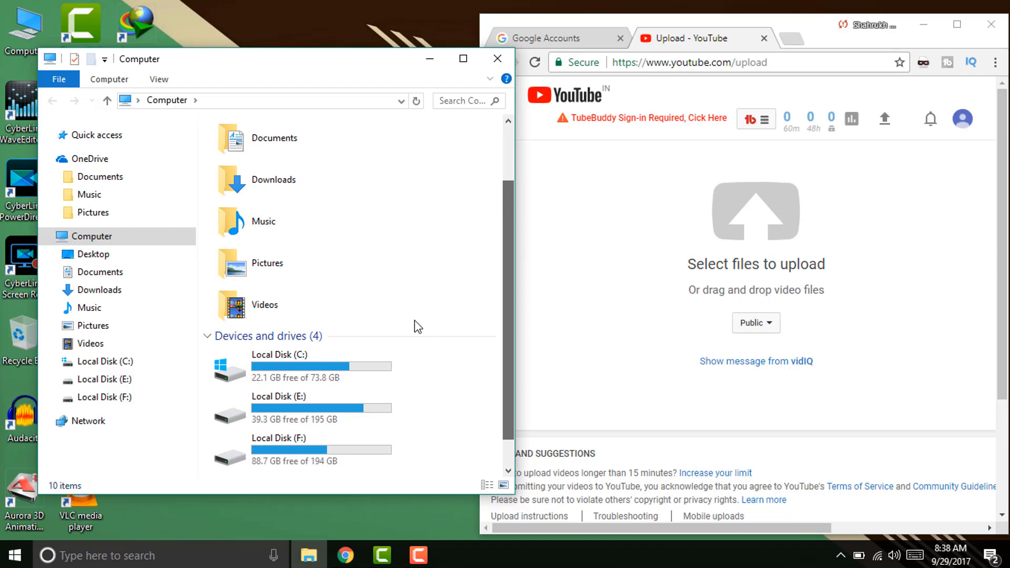
Drag the video from E:\Youtube\Intro\Mrwhosetheboss outro onto YouTube's upload area.
double_click(291, 404)
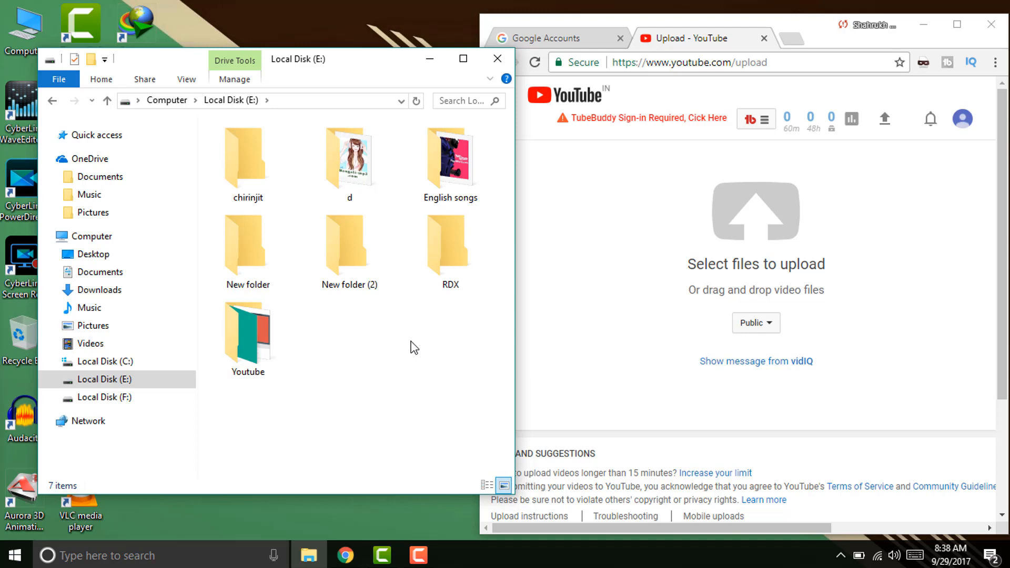
double_click(456, 270)
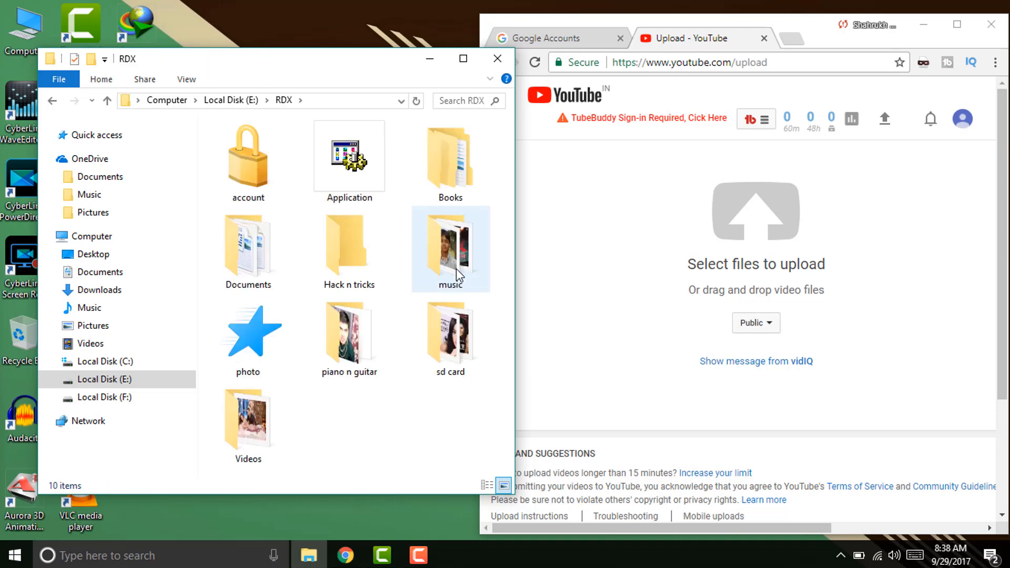
key(d)
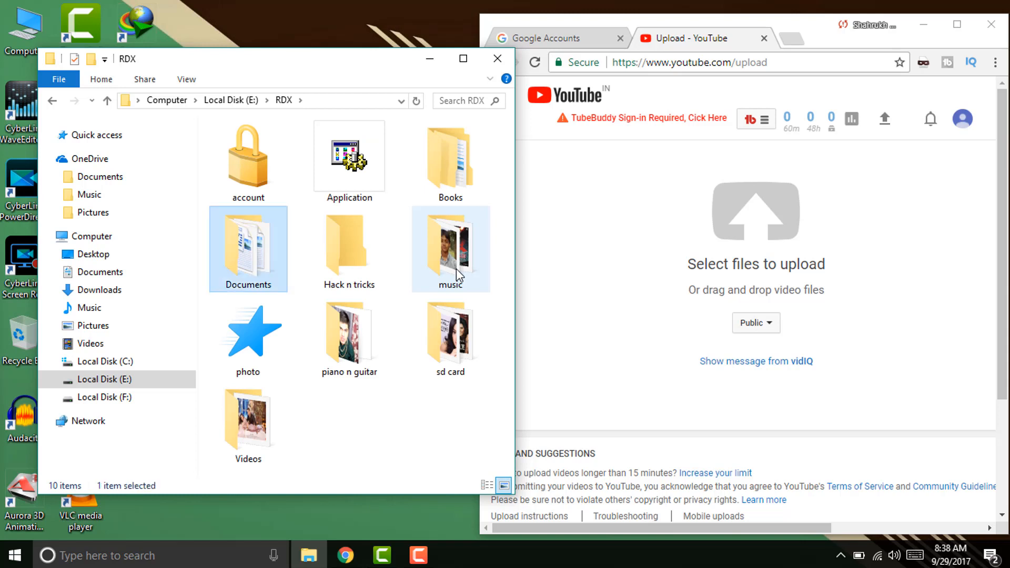
click(401, 388)
key(BackSpace)
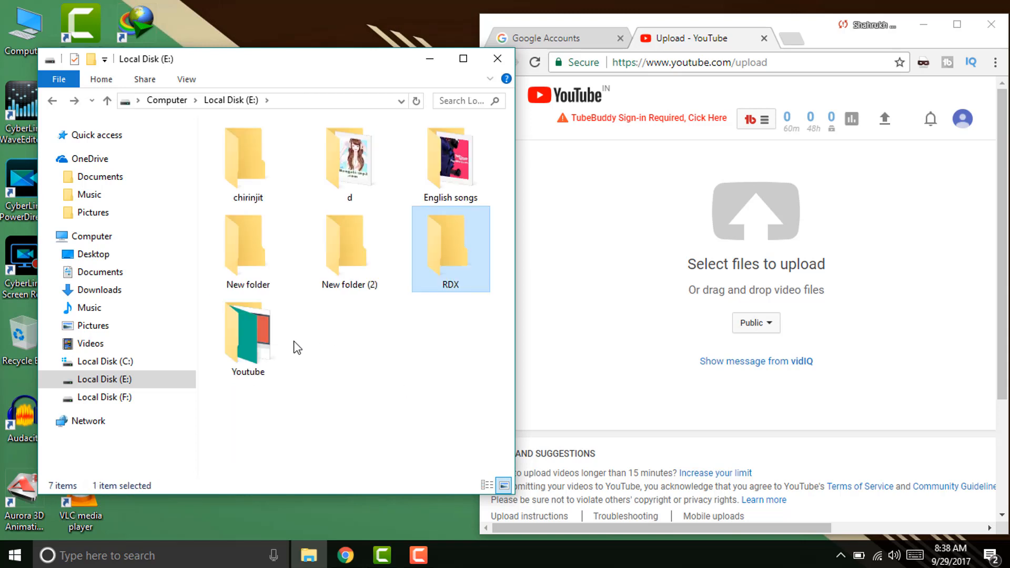
double_click(276, 339)
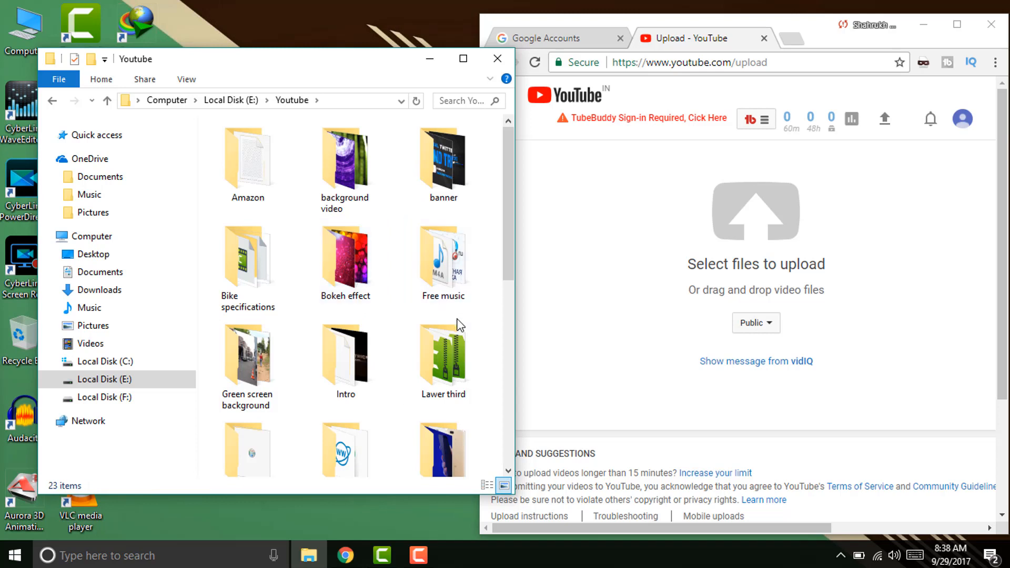
click(445, 363)
click(427, 288)
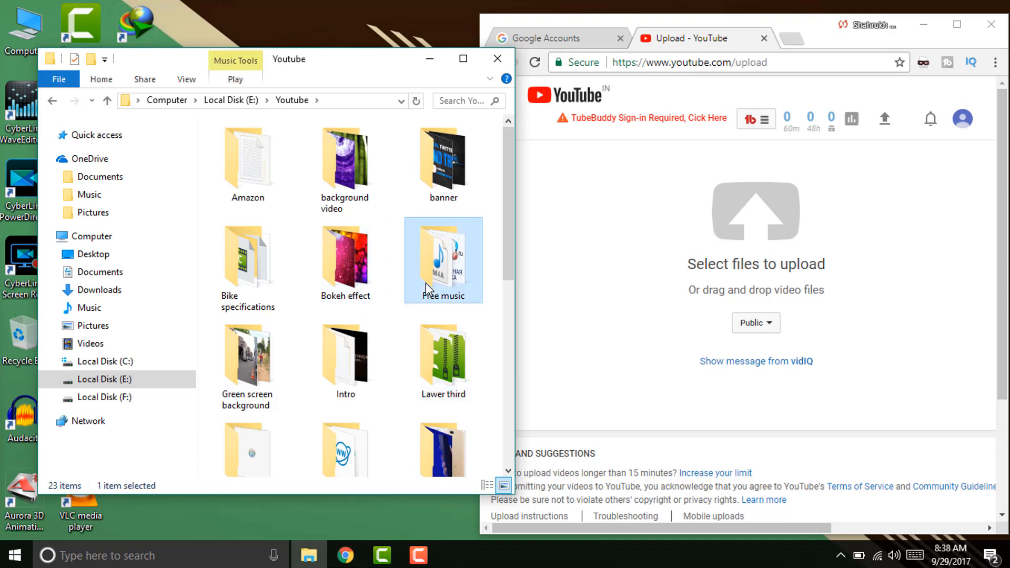
key(i)
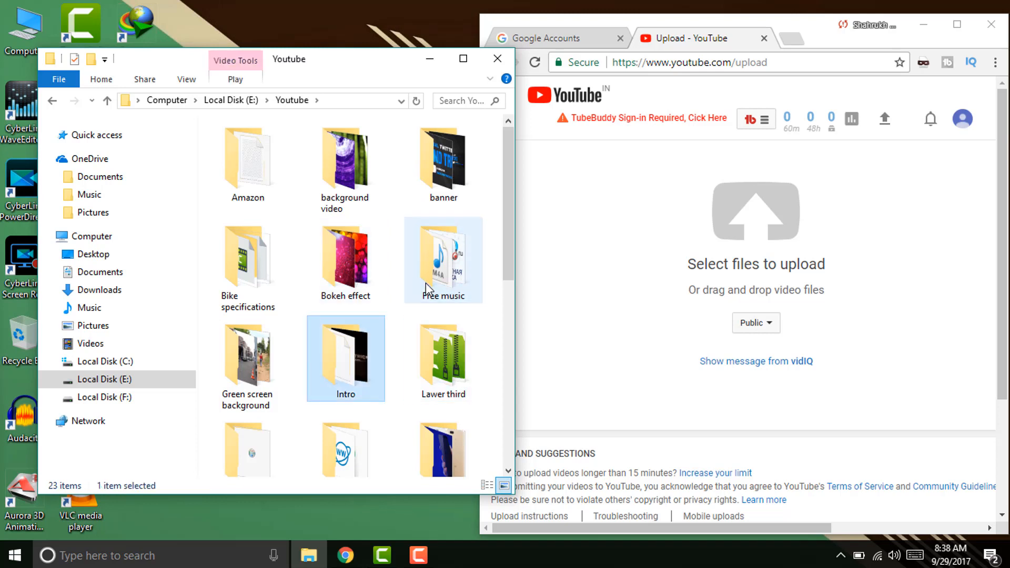
double_click(358, 343)
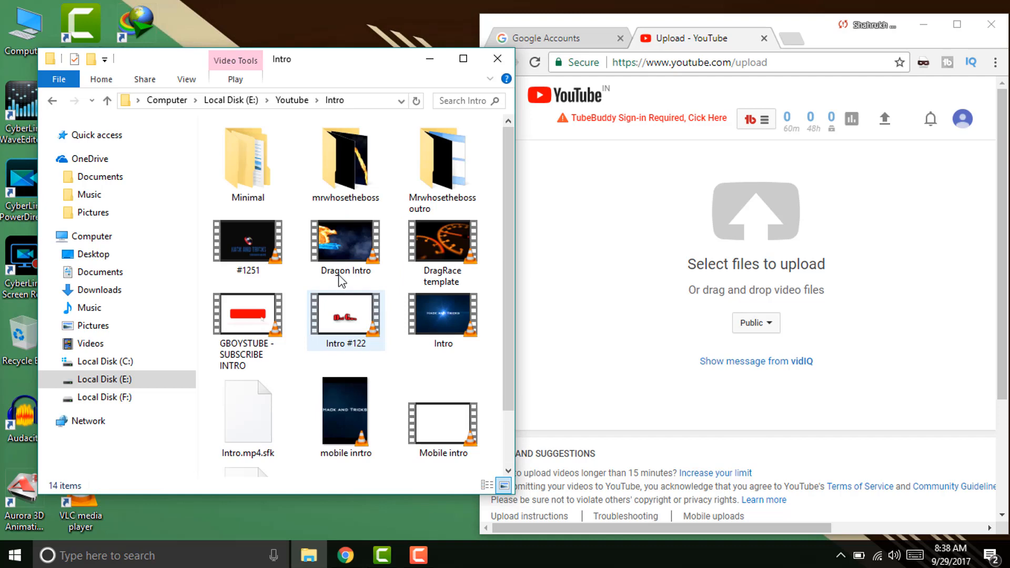
double_click(432, 191)
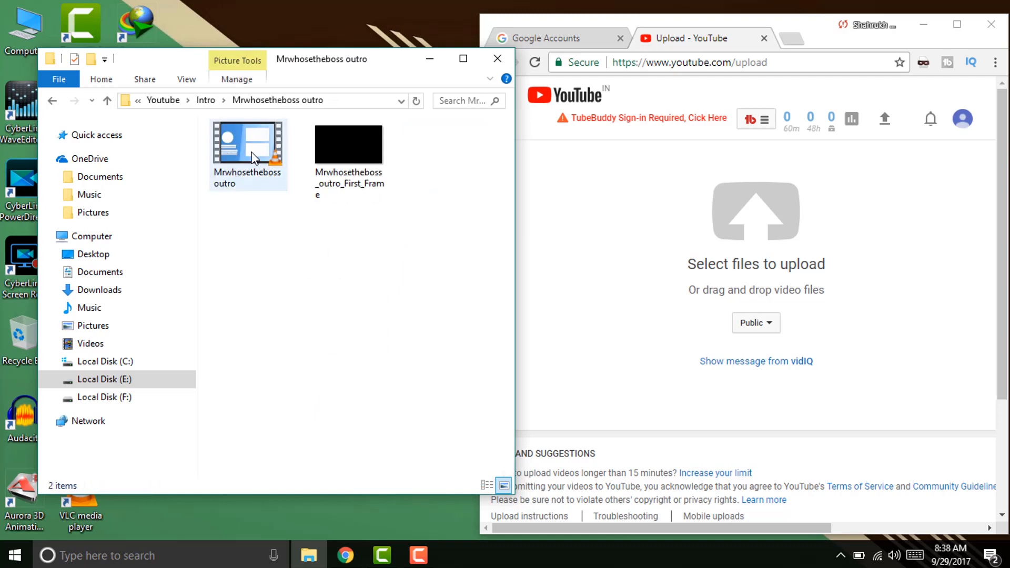
drag(252, 157, 800, 226)
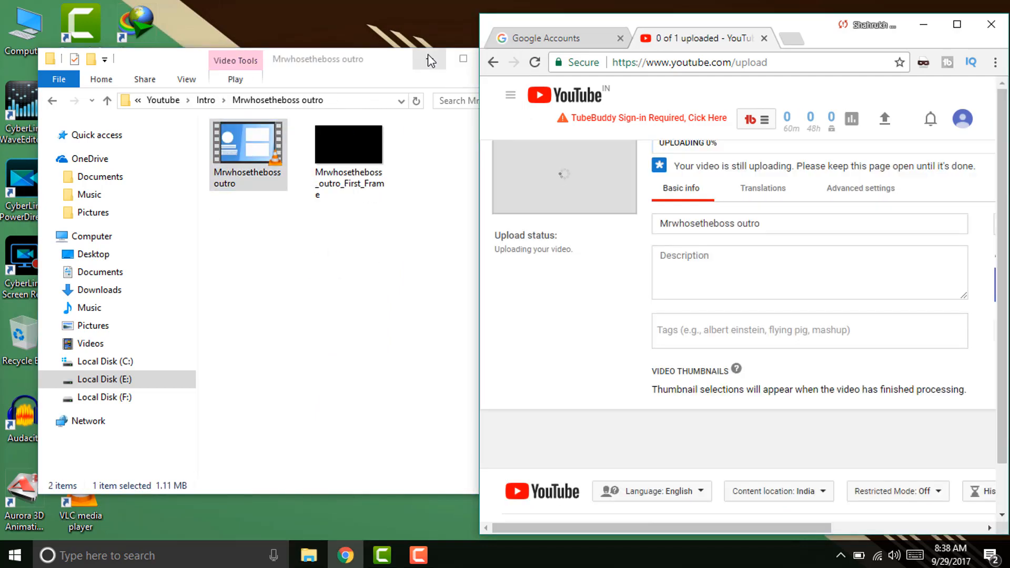
Maximize Chrome and save the upload with Private visibility.
click(430, 61)
click(957, 24)
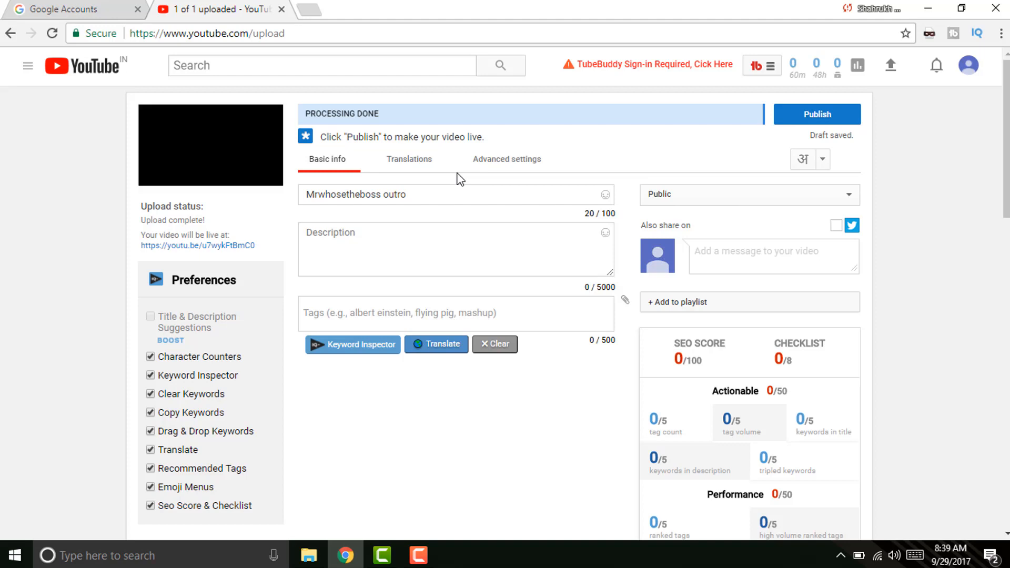
click(679, 195)
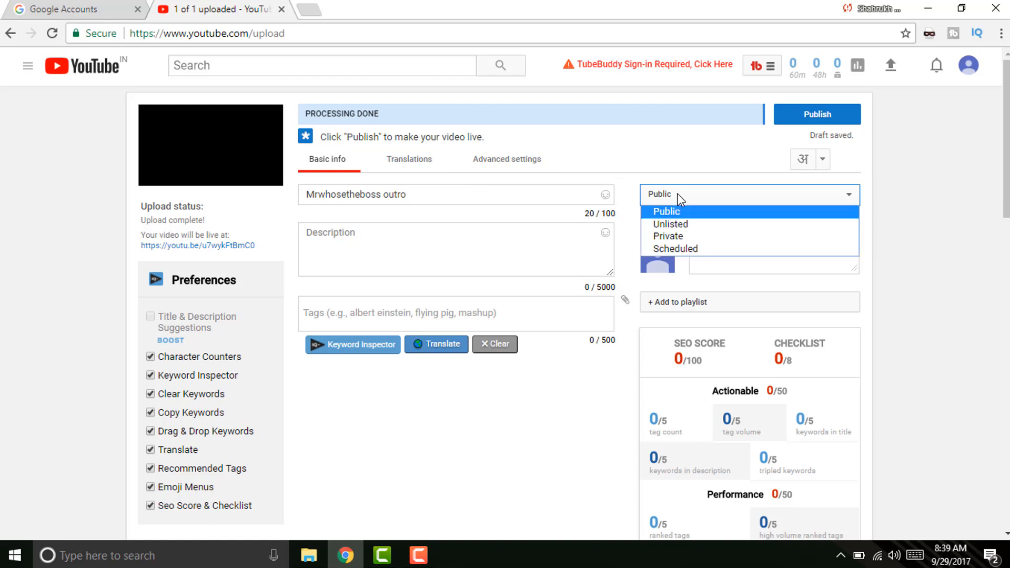
click(675, 240)
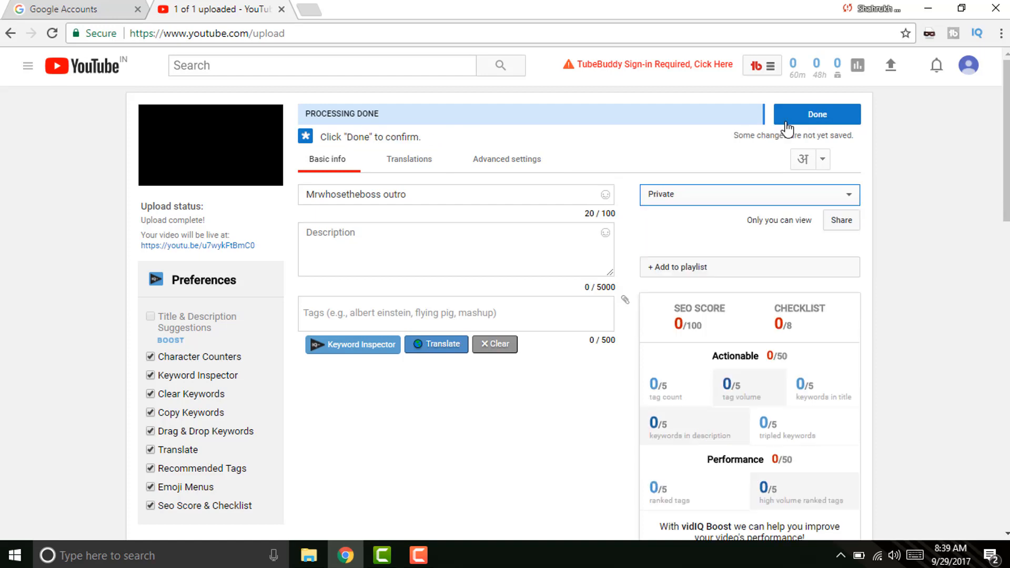
click(804, 115)
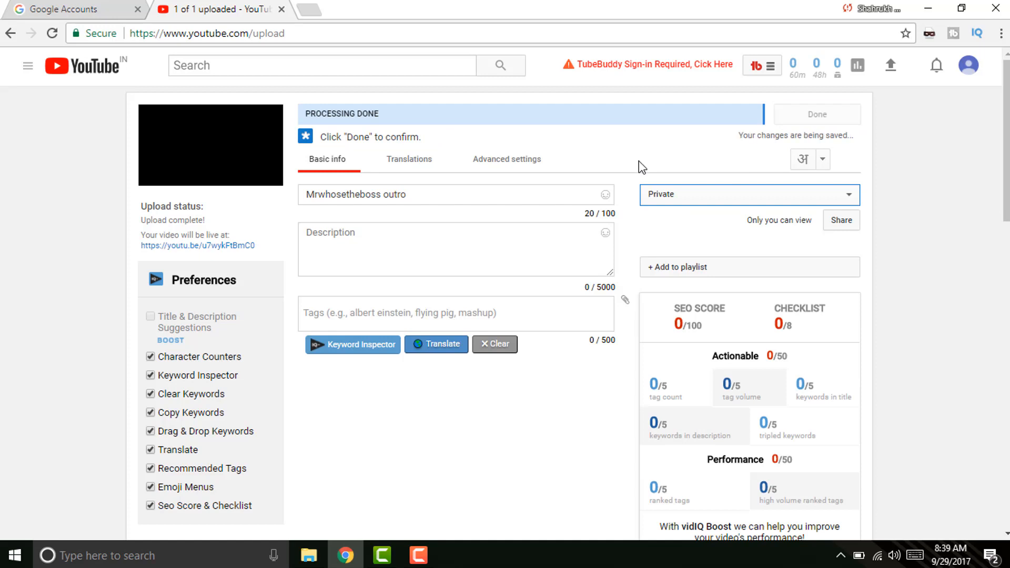
Review the title, description and remaining upload details by scrolling the page.
click(497, 189)
click(396, 252)
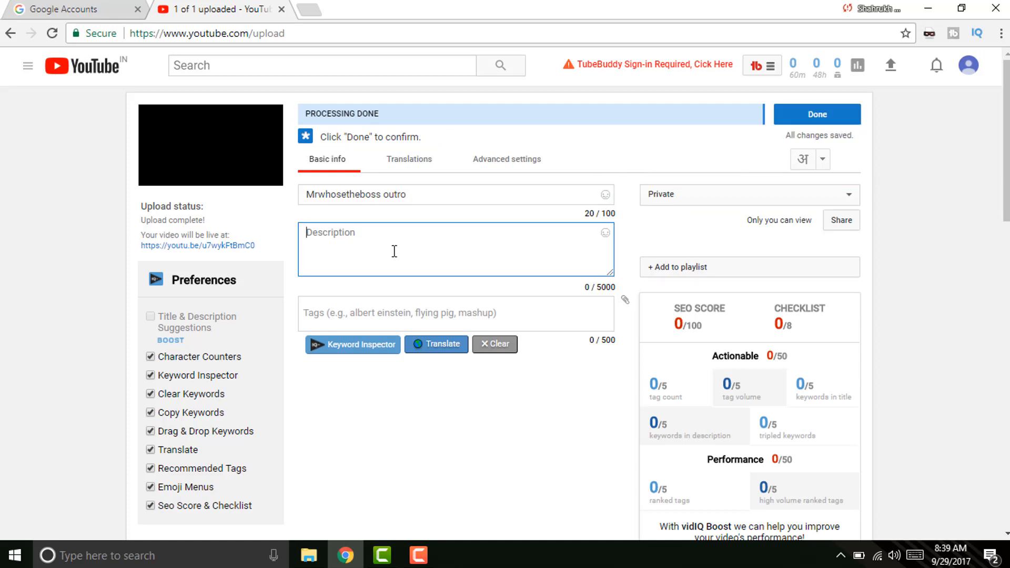
click(370, 319)
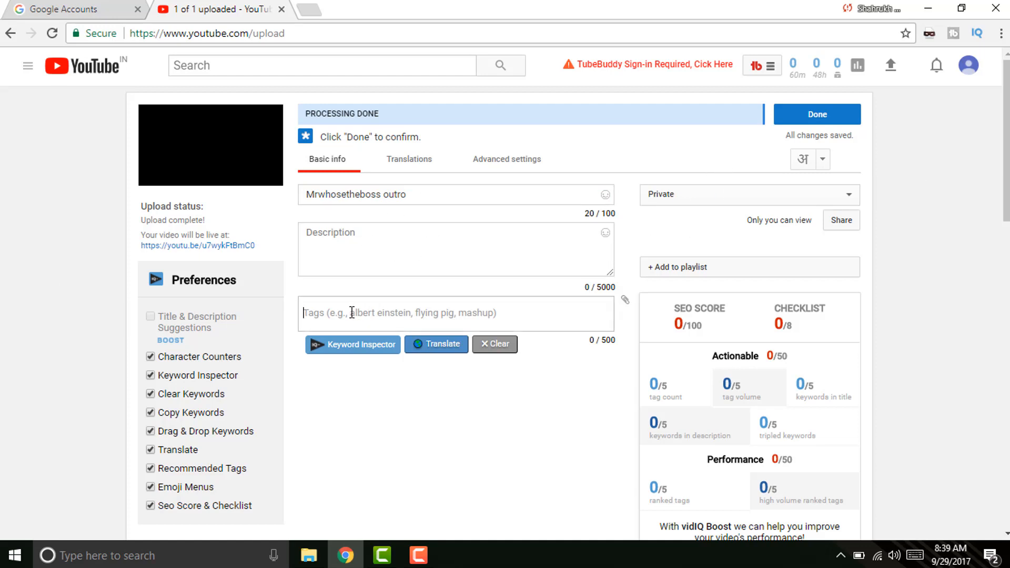
scroll(216, 316, down, 10)
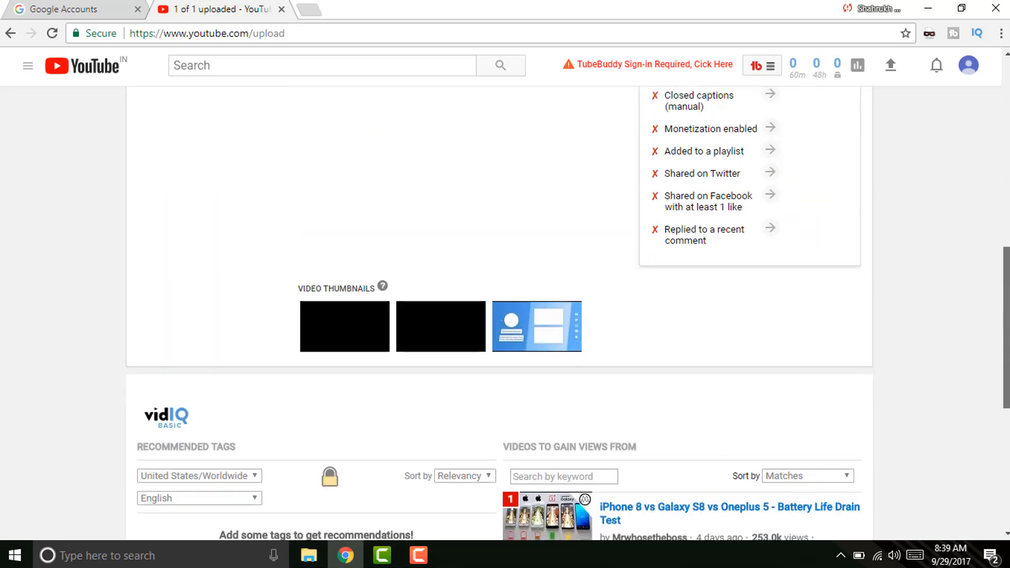
drag(1006, 311, 1007, 114)
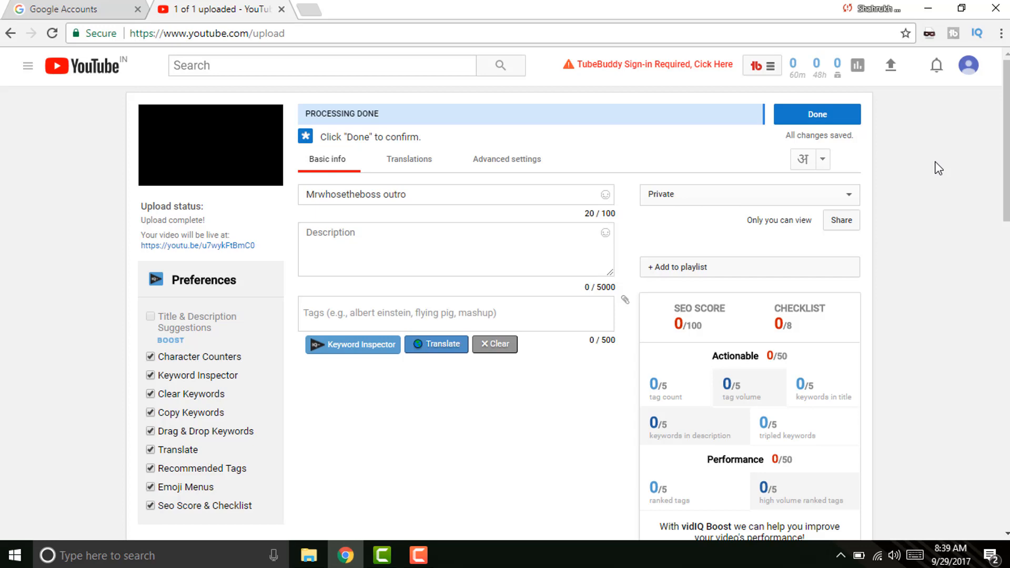
drag(1006, 132, 1006, 329)
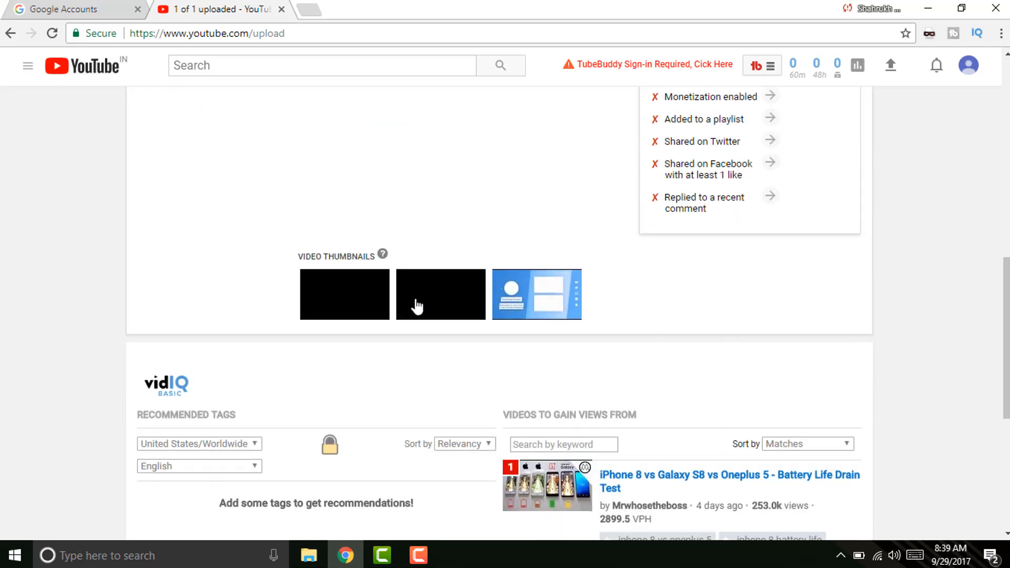
mouse_move(369, 300)
drag(1006, 316, 1006, 116)
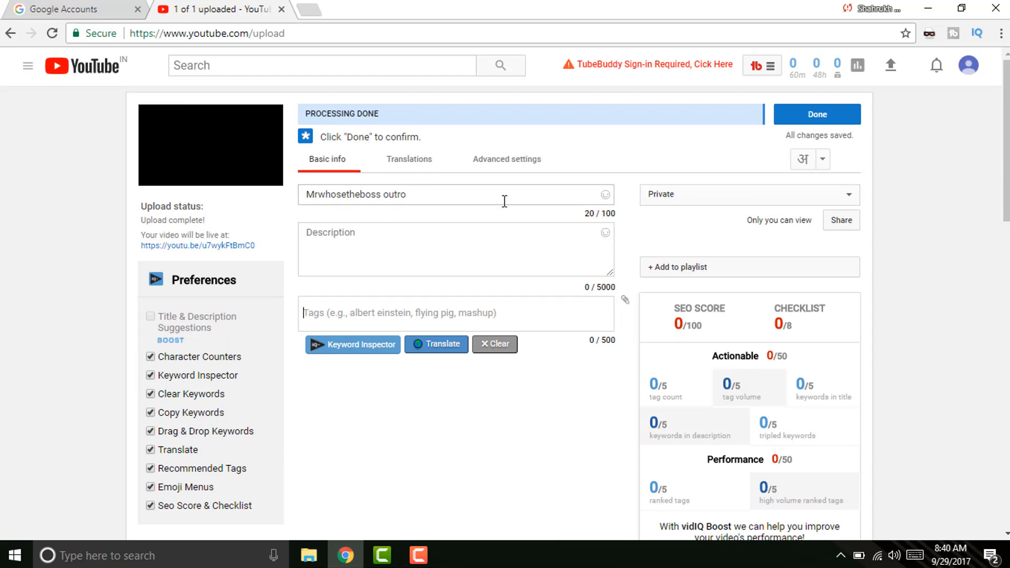
Try Public visibility, then leave the video set to Private.
click(684, 200)
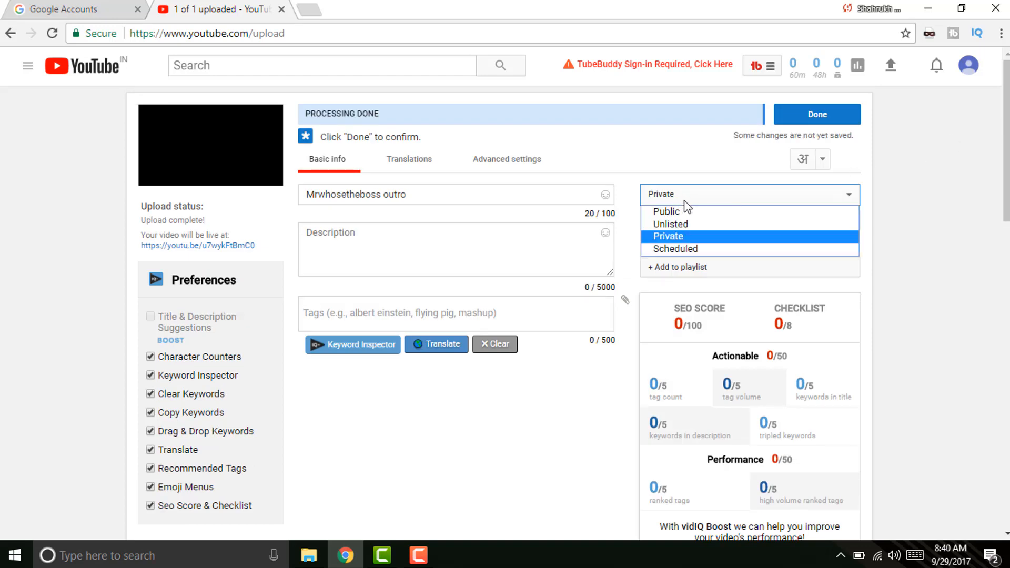
click(882, 245)
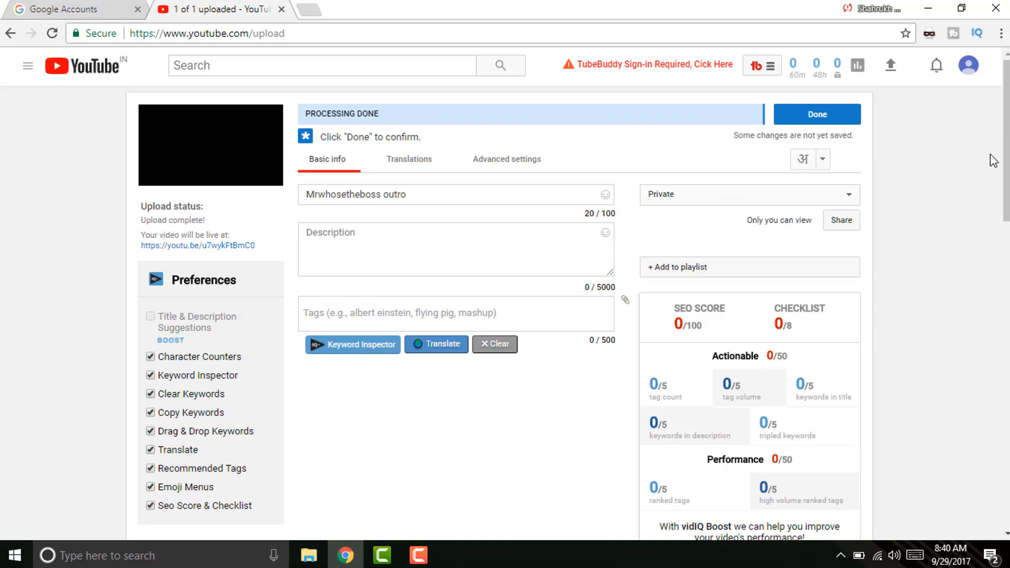
click(753, 196)
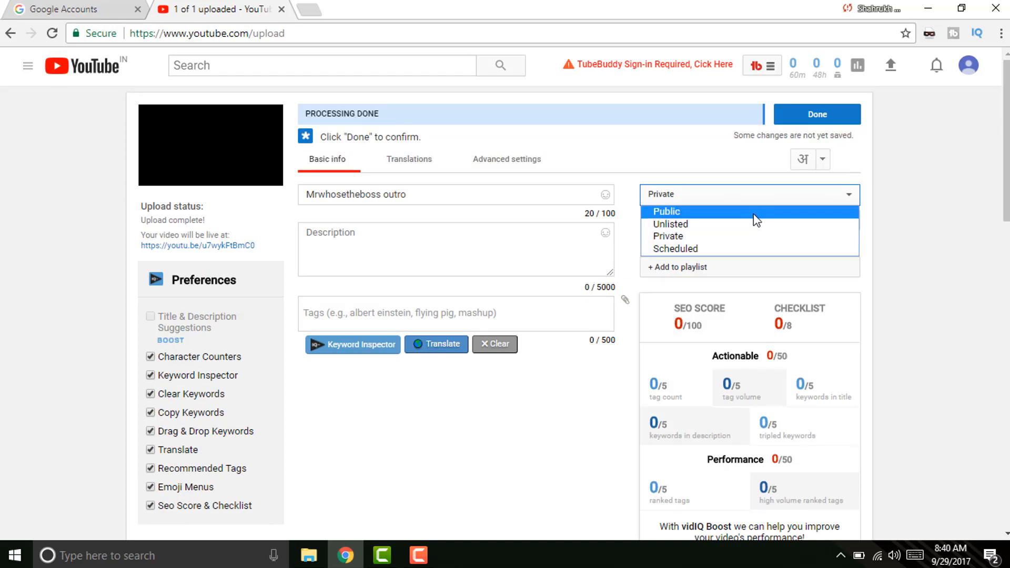
click(748, 213)
click(736, 206)
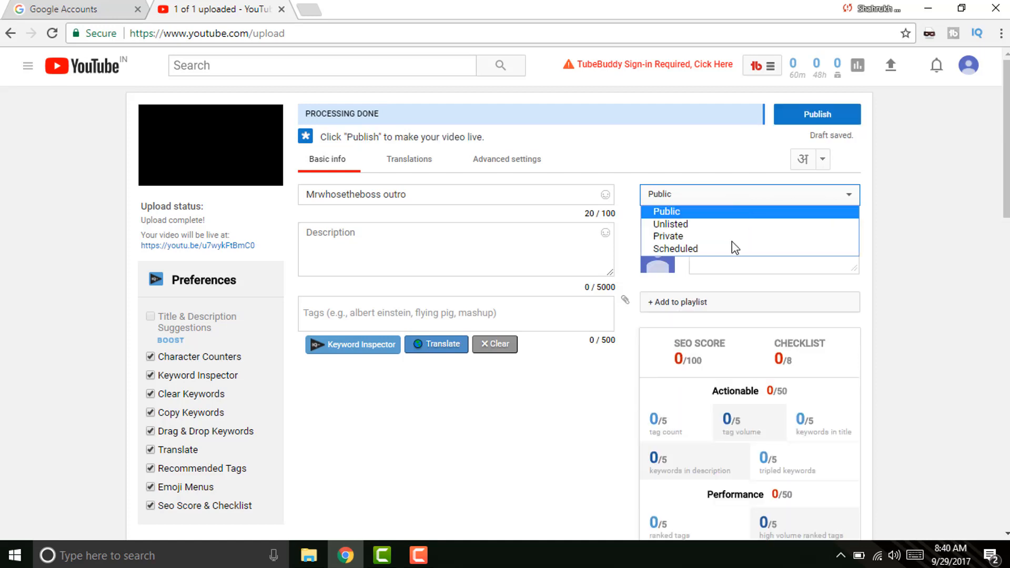
click(717, 234)
Retitle the video 'Intro' and enter the description 'itro'.
click(451, 194)
drag(451, 194, 223, 210)
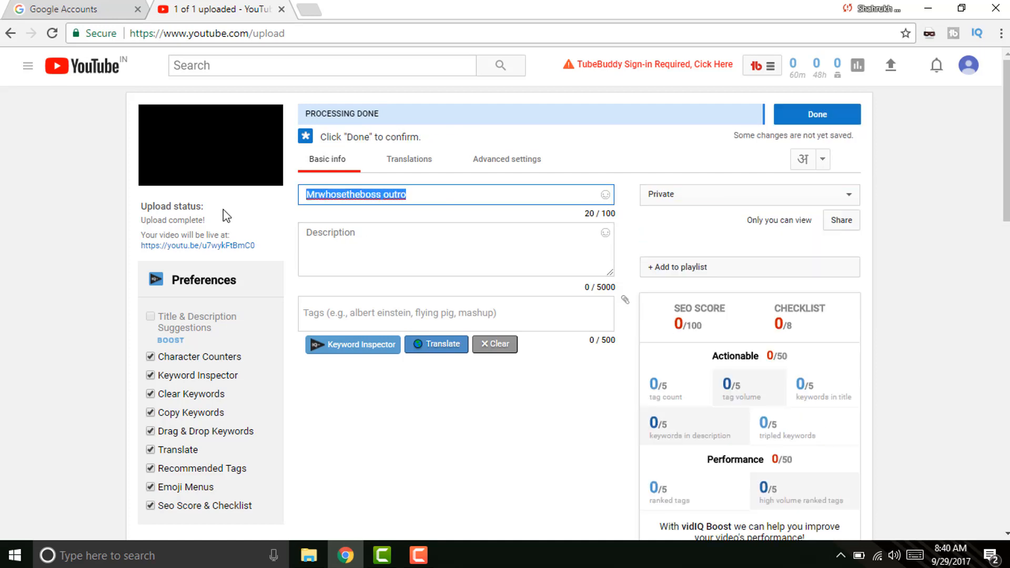
text(Intro)
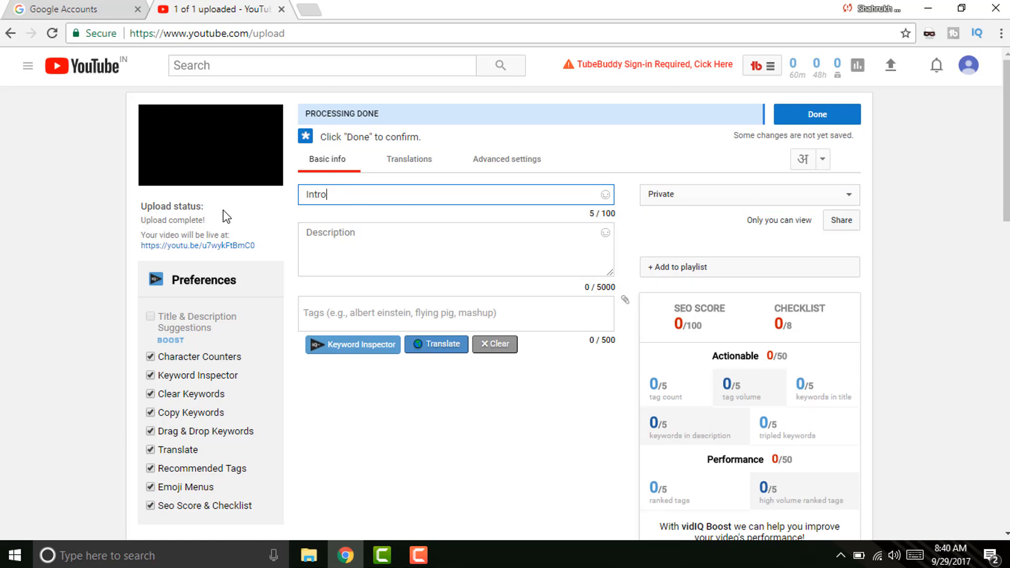
click(321, 245)
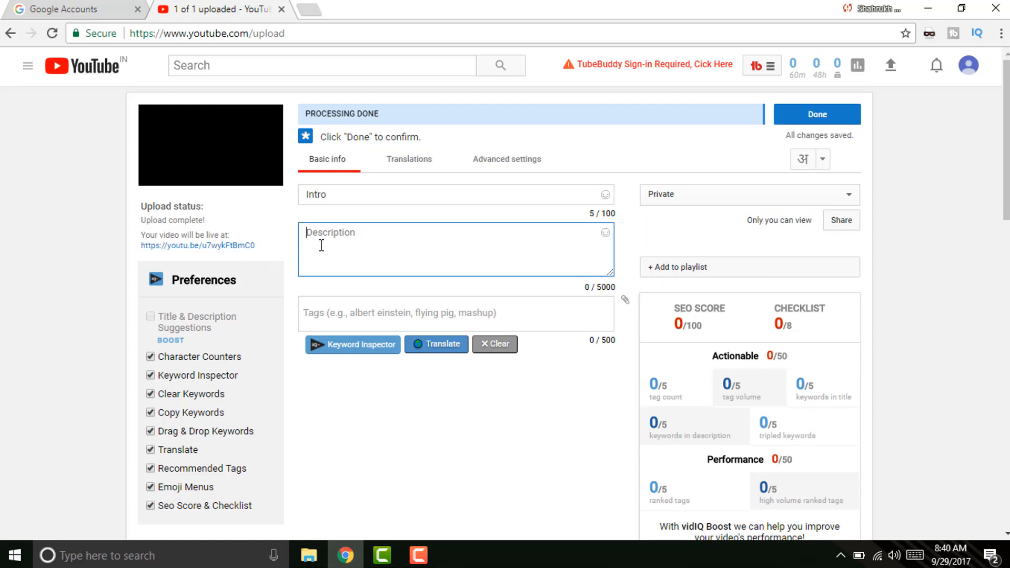
text(itro)
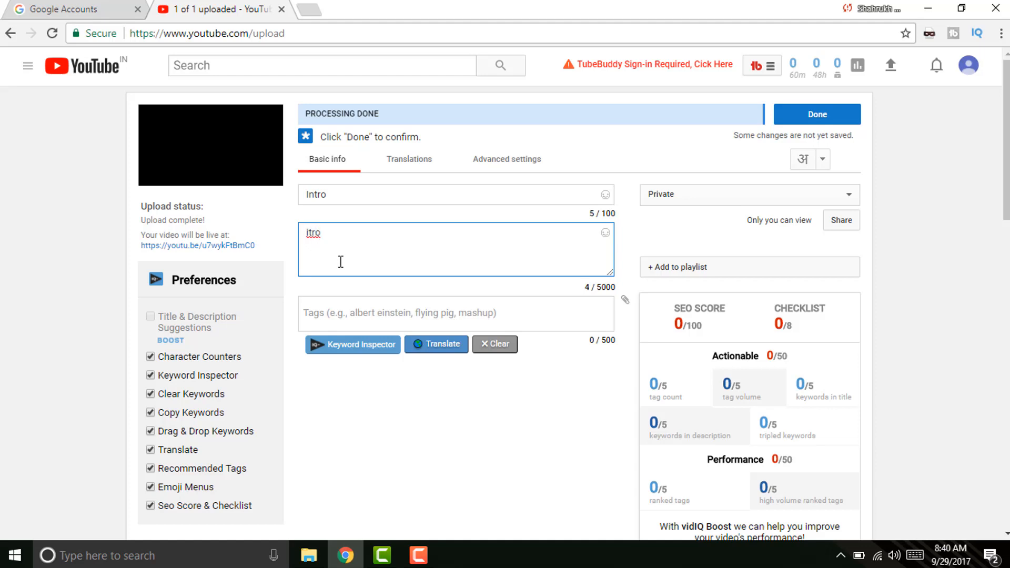
Add the tag 'minimal intro' to the video.
click(335, 316)
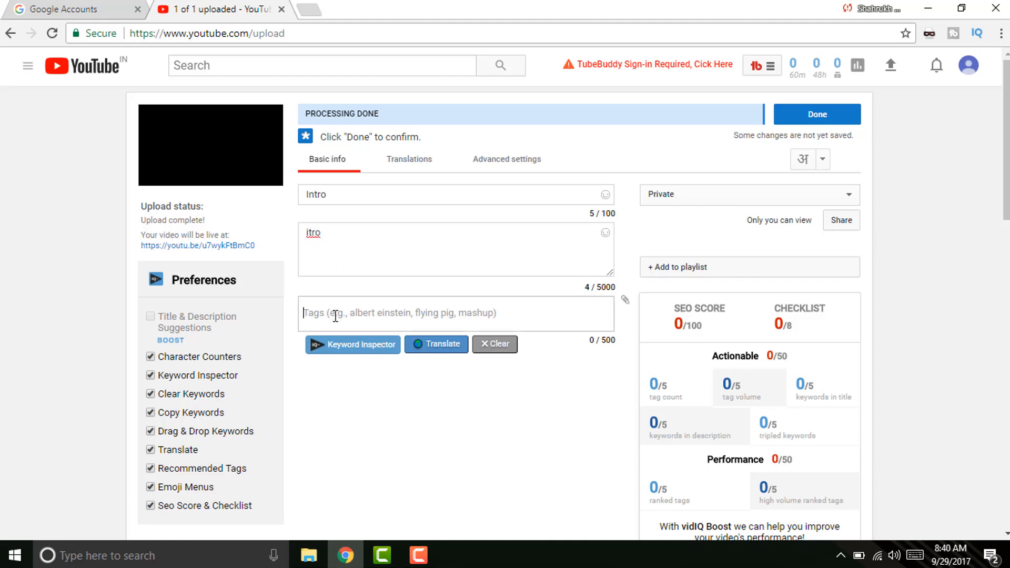
text(minimal)
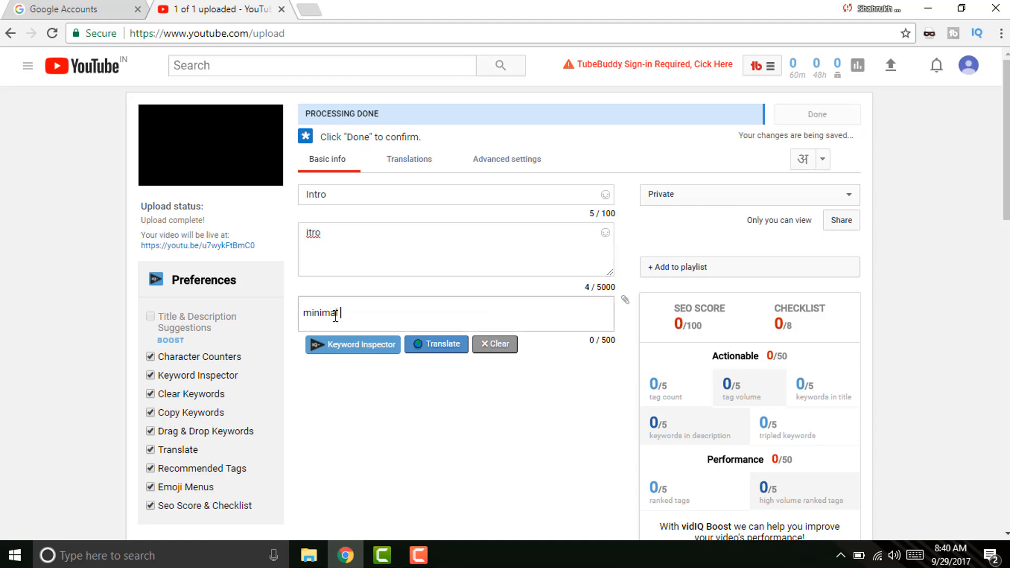
text( intt)
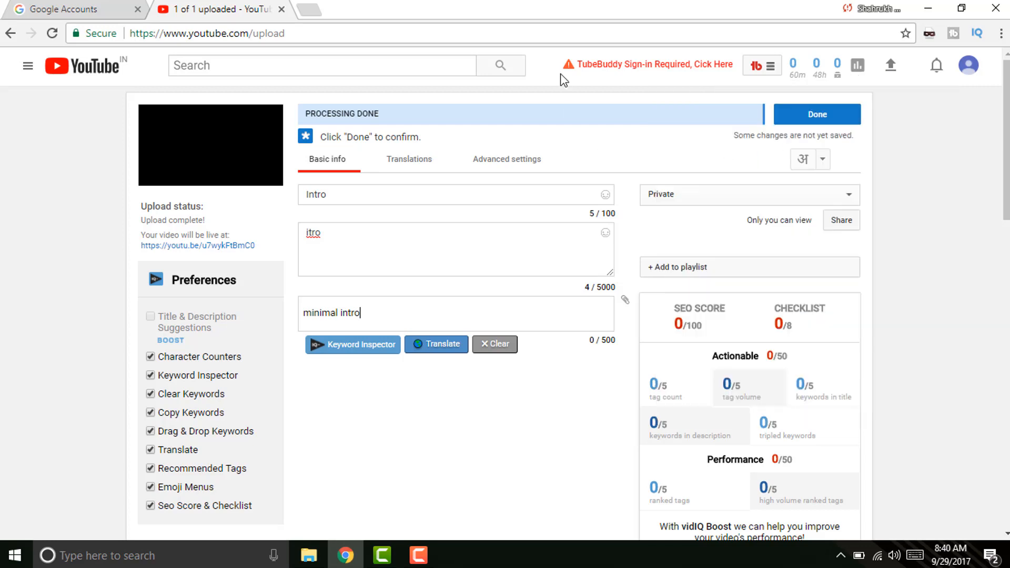
key(Return)
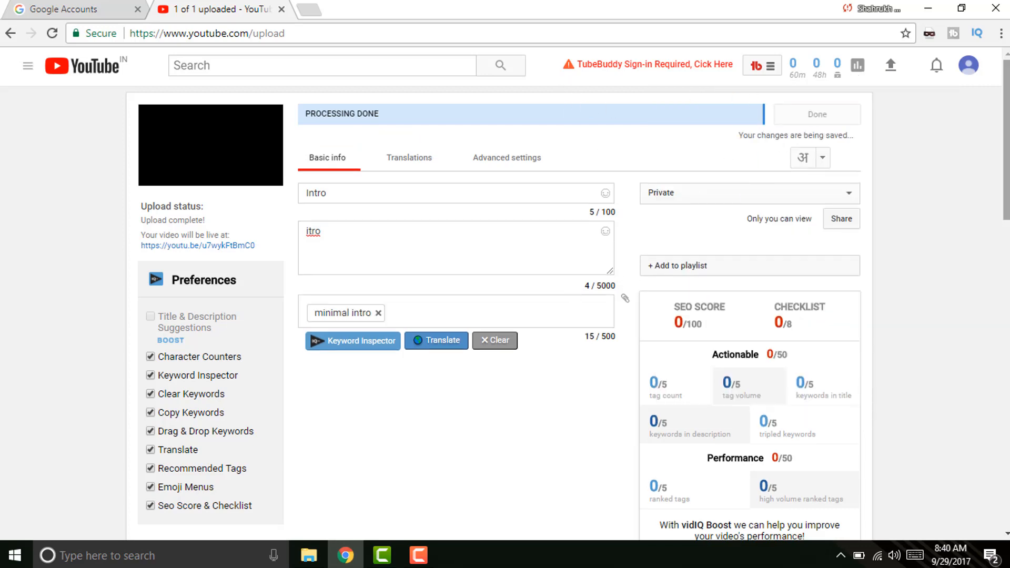
scroll(936, 277, down, 15)
drag(1005, 304, 951, 99)
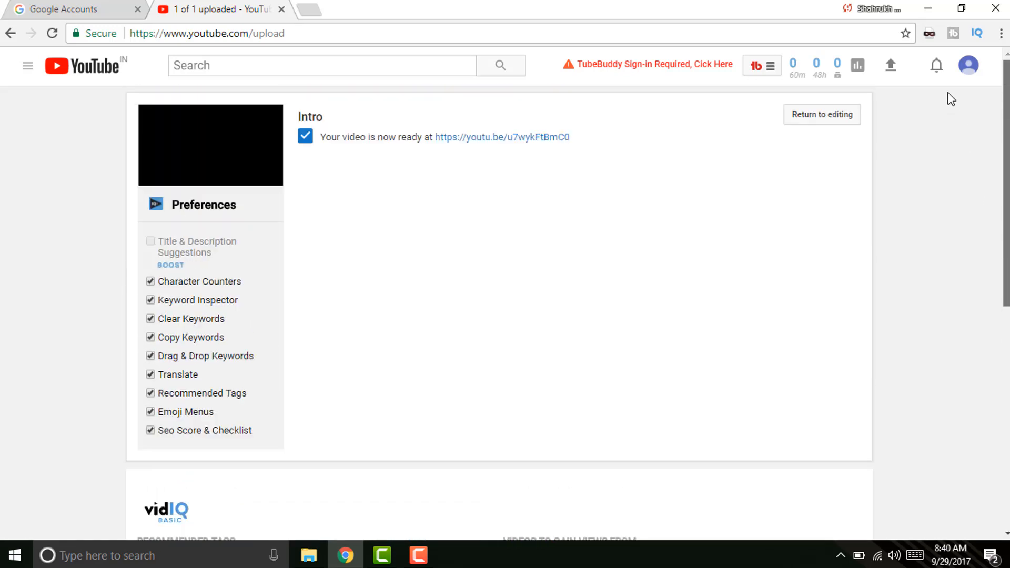
Reopen the Intro video's details and pick the third suggested thumbnail.
click(834, 120)
drag(1006, 173, 981, 341)
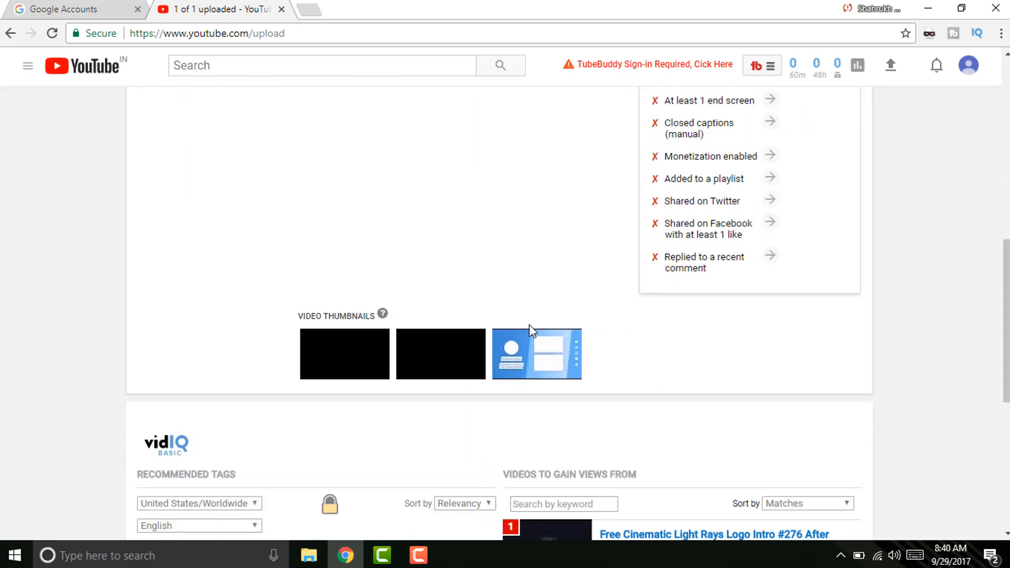
mouse_move(409, 356)
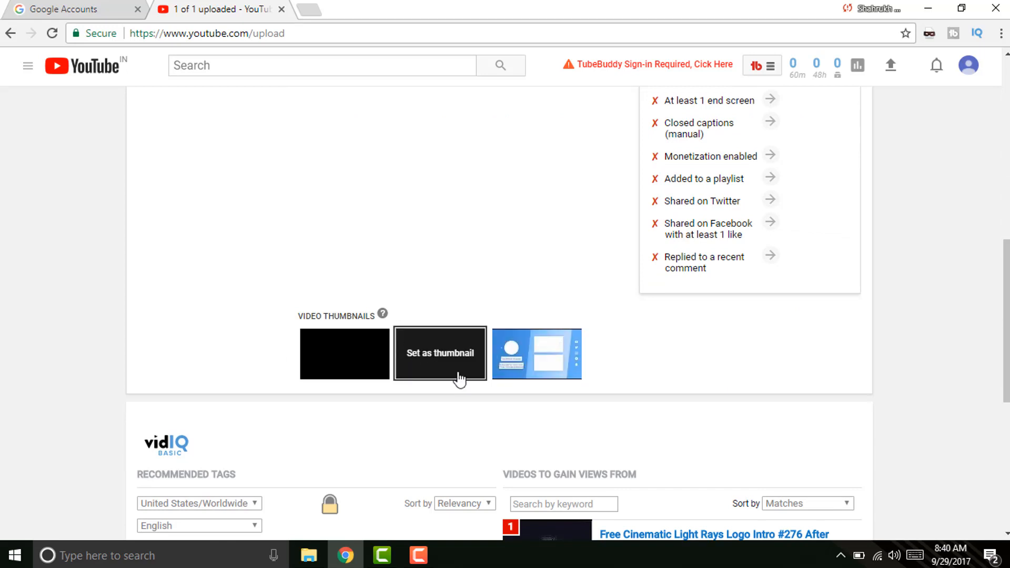
click(521, 368)
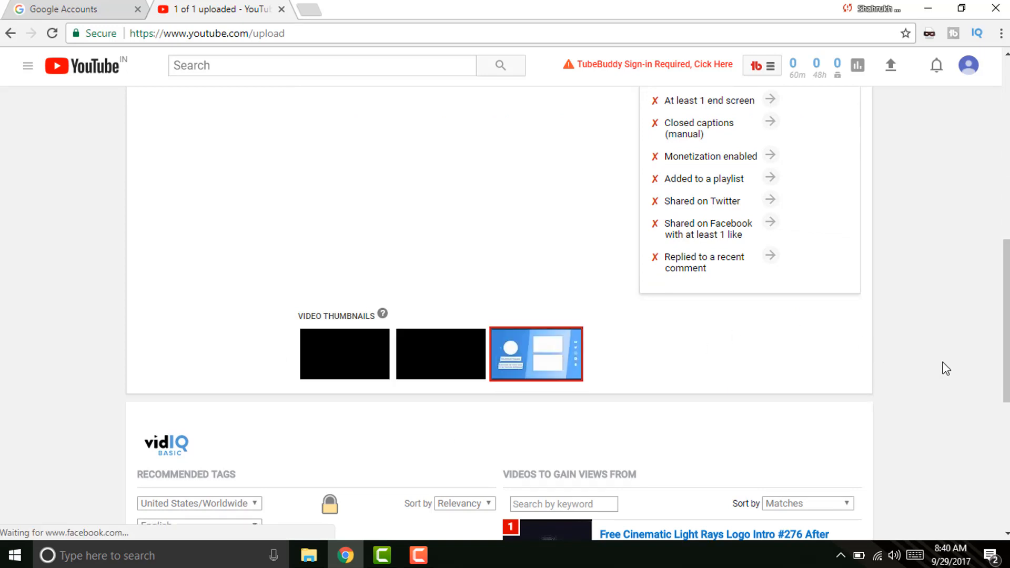
drag(1006, 331, 977, 140)
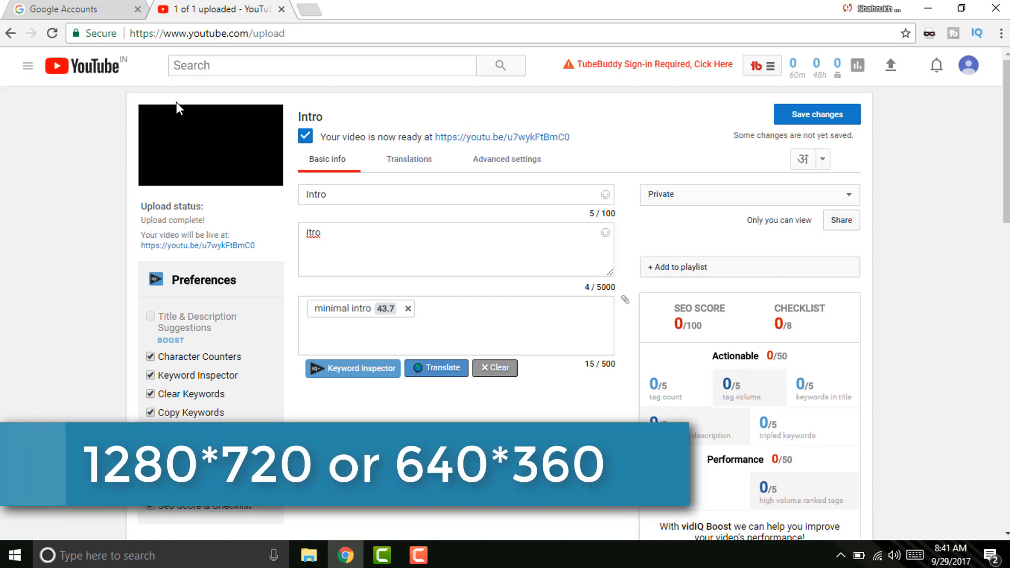
Open a new browser tab and type 1280*720 in its address bar.
click(308, 10)
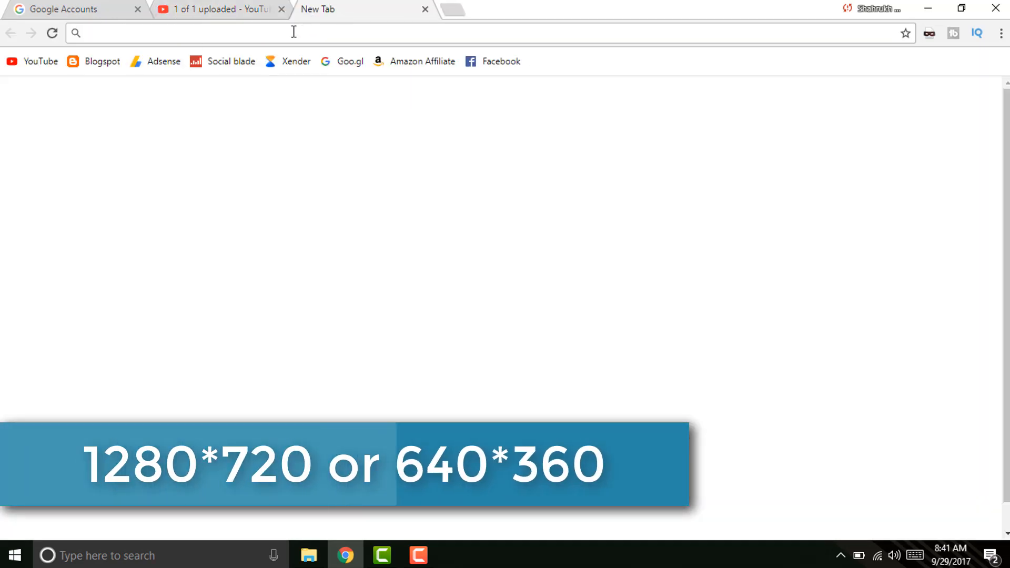
text(12)
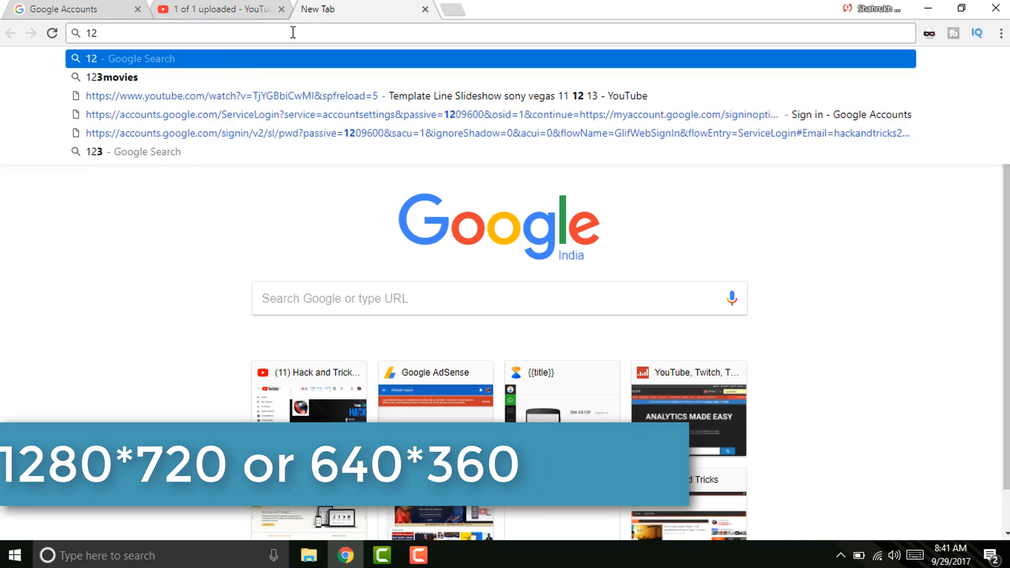
text(80)
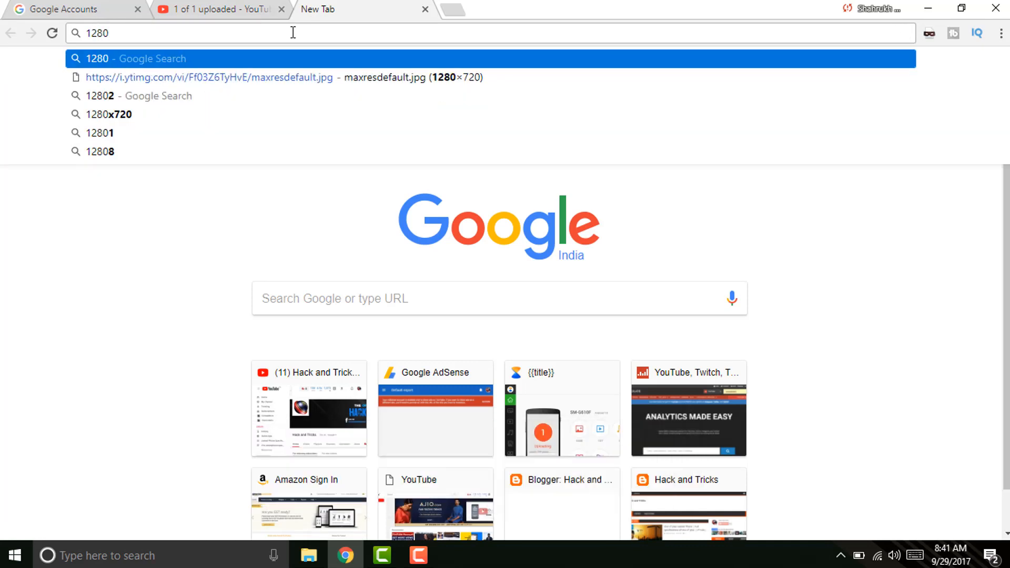
text(*720)
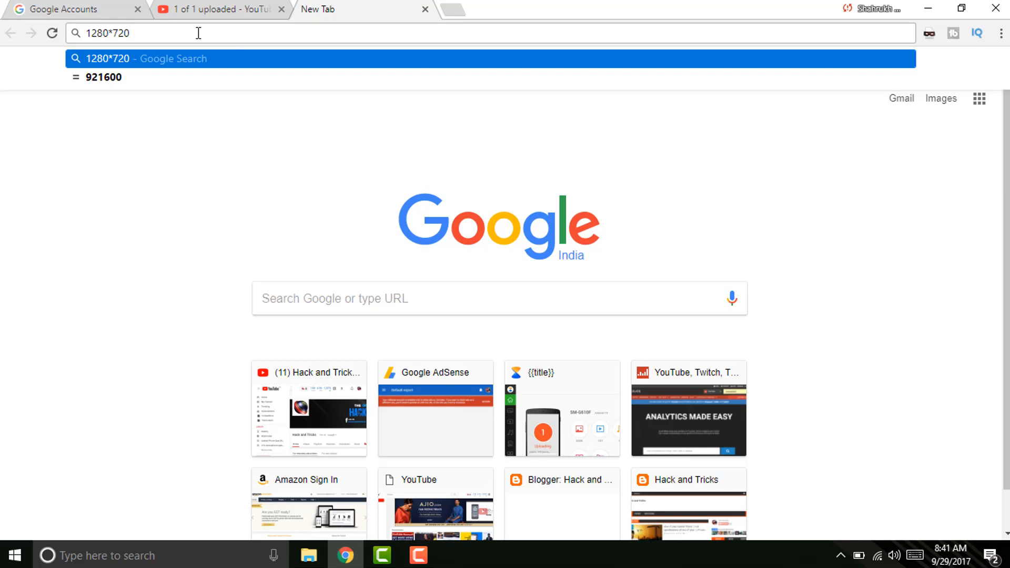
drag(164, 34, 77, 34)
click(208, 9)
click(395, 14)
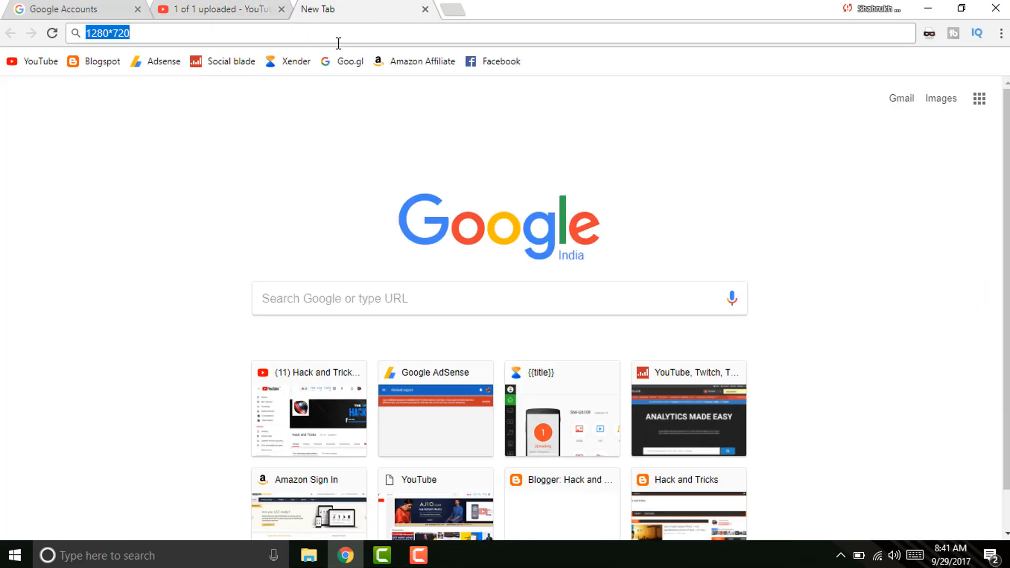
click(269, 15)
click(333, 10)
click(229, 14)
click(327, 8)
Type 640*360 in the new tab's address bar, then clear it.
text(640)
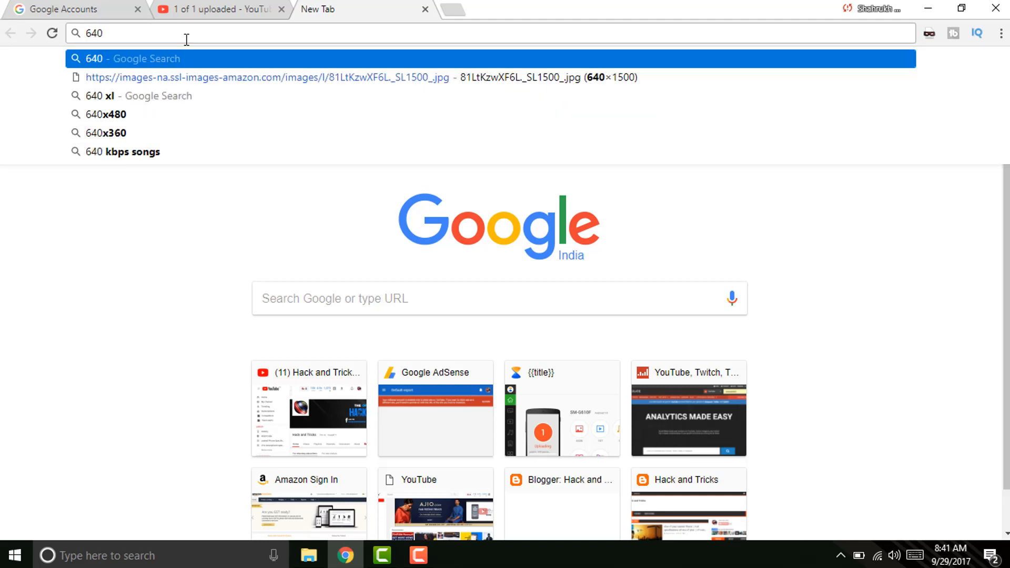
text(*360)
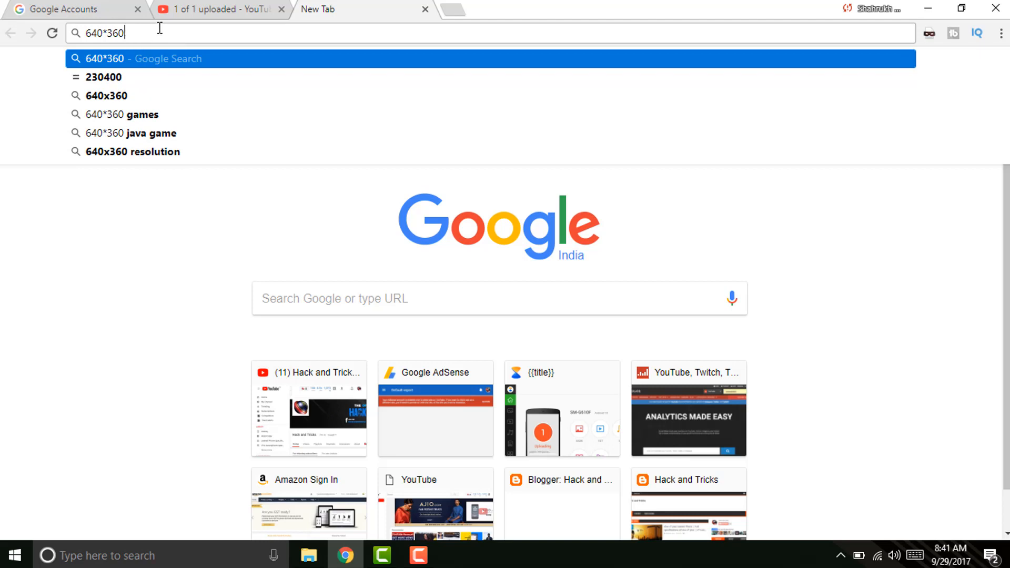
click(192, 9)
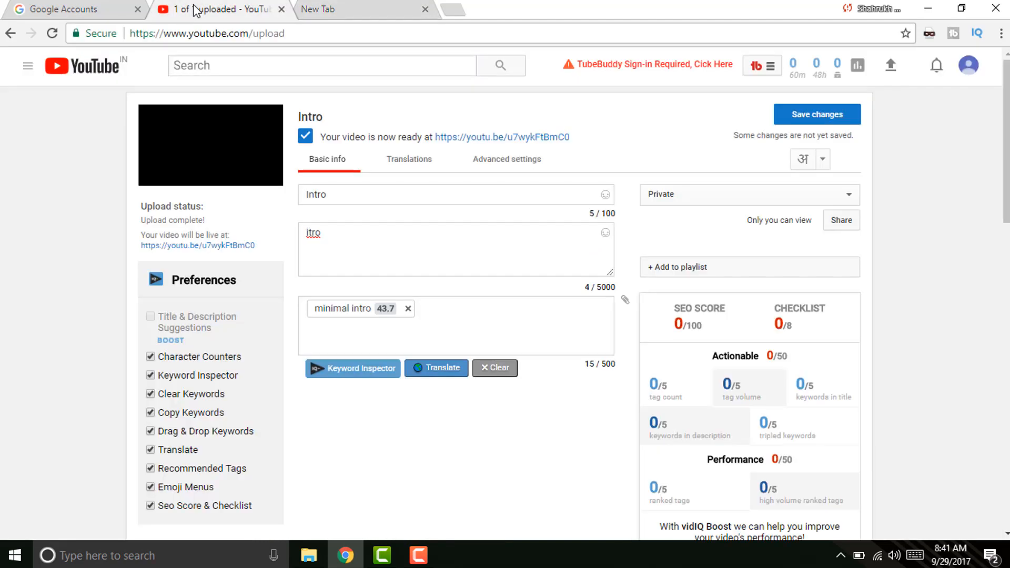
click(360, 8)
key(ctrl+a)
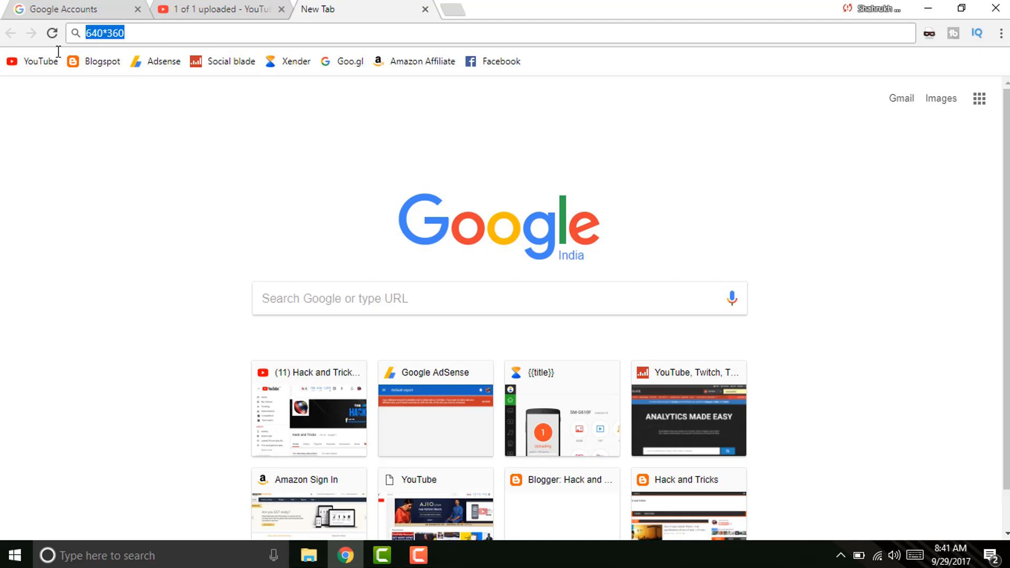
key(BackSpace)
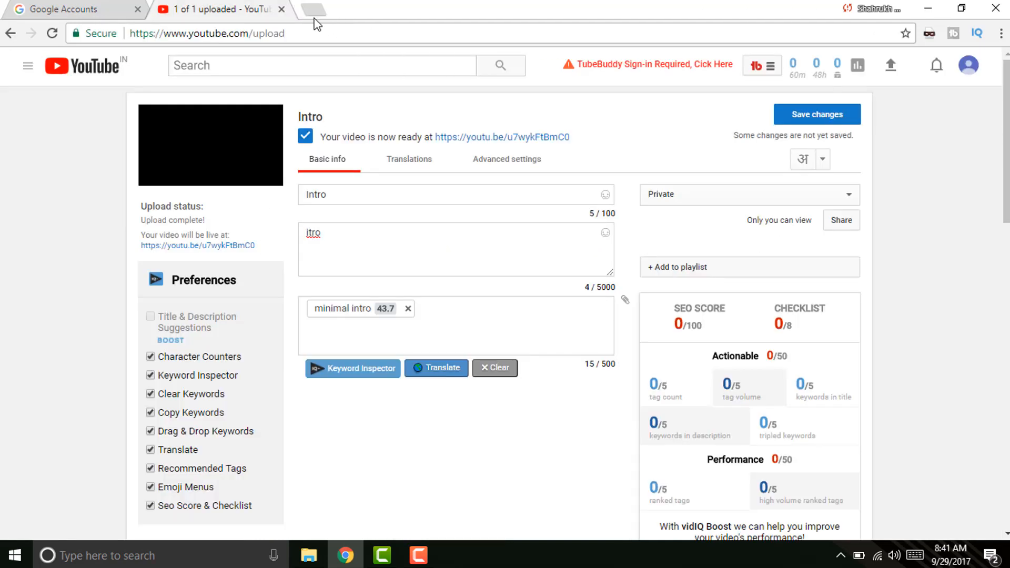
Close the new tab, publish the Intro video as Public, and open My channel.
click(426, 9)
click(730, 200)
click(708, 212)
scroll(822, 150, down, 10)
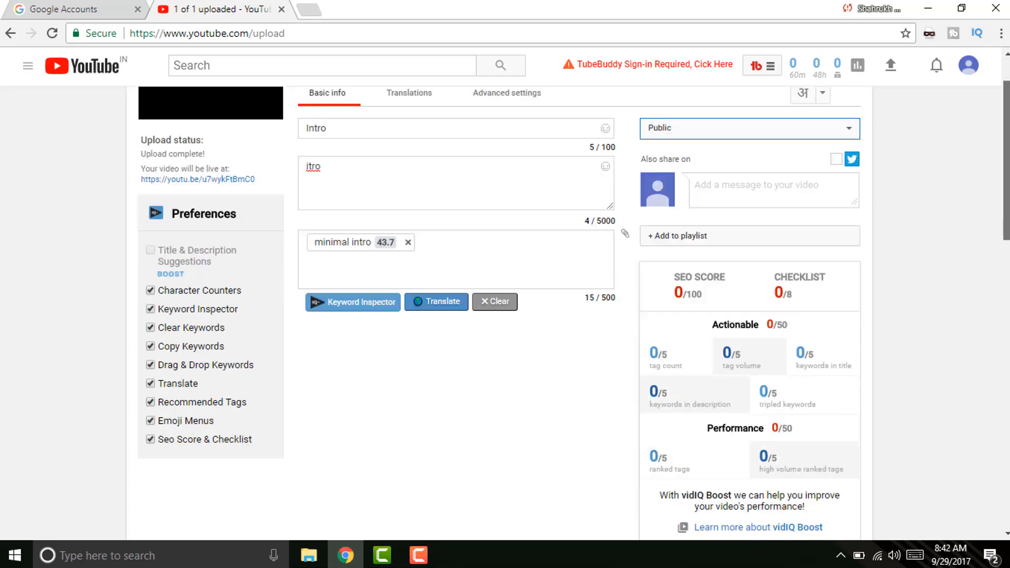
scroll(936, 278, up, 10)
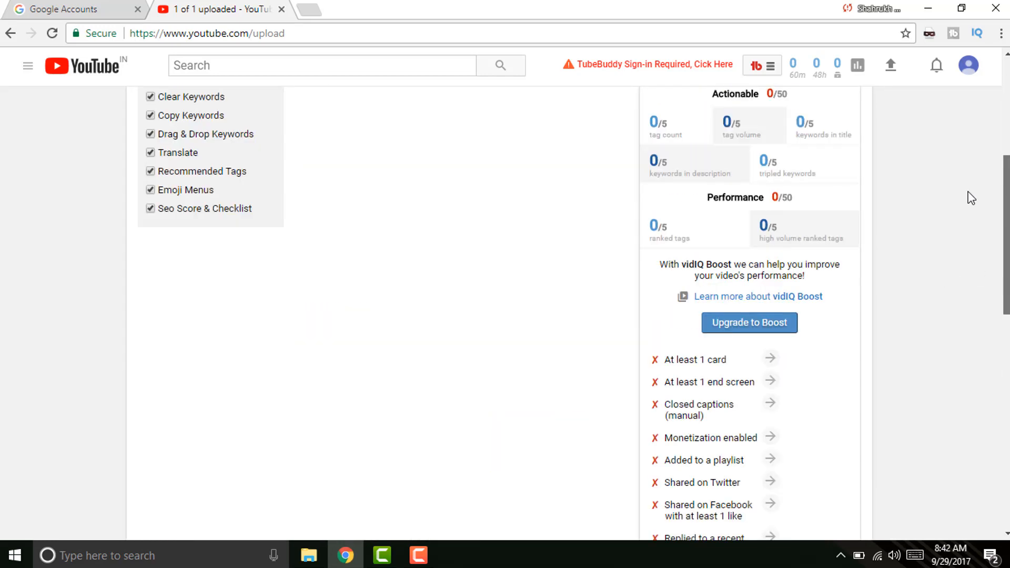
click(841, 121)
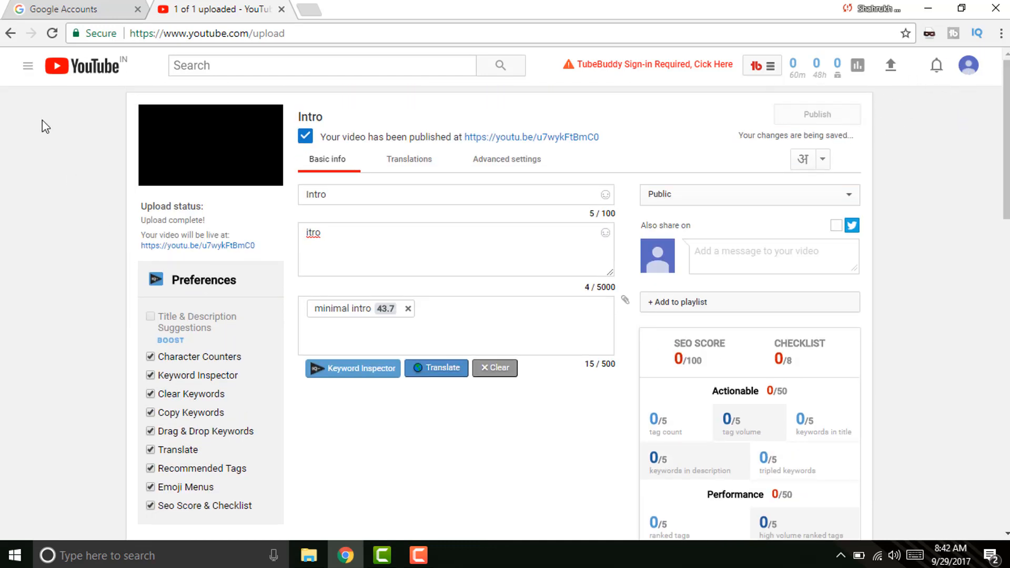
click(25, 75)
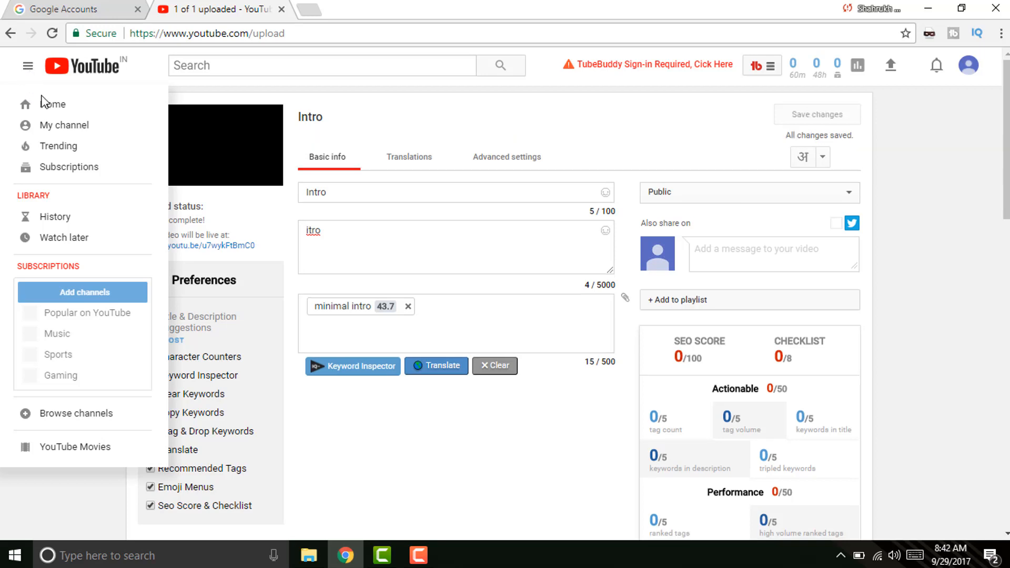
click(55, 127)
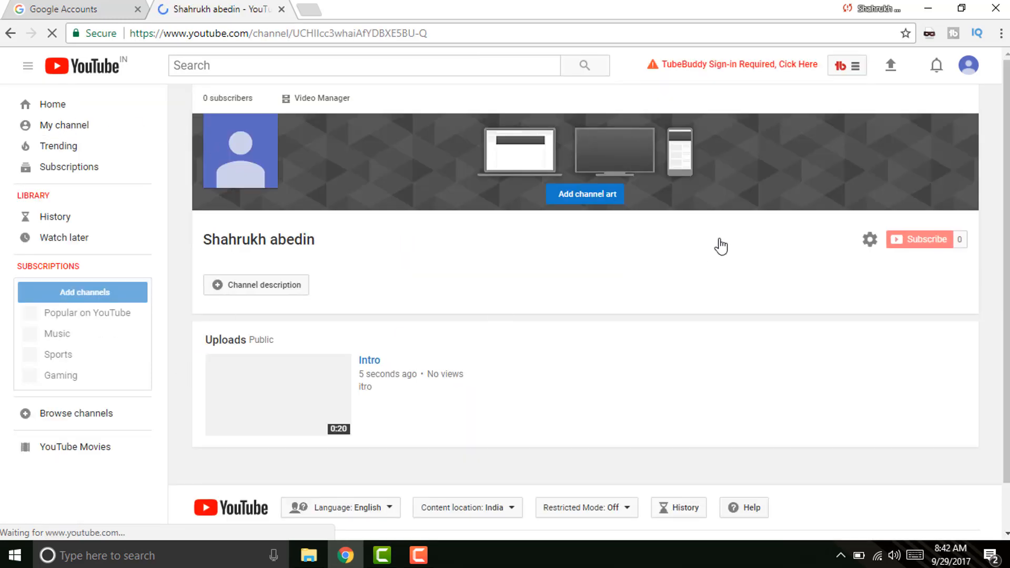
Type and delete a draft channel description, leaving it empty, then edit the channel icon.
scroll(721, 246, down, 1)
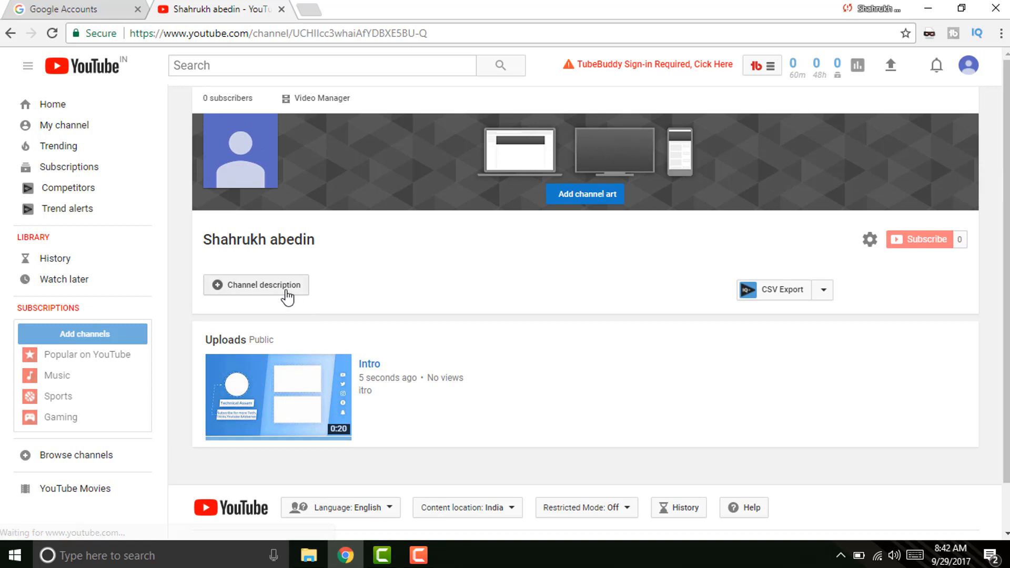
click(287, 292)
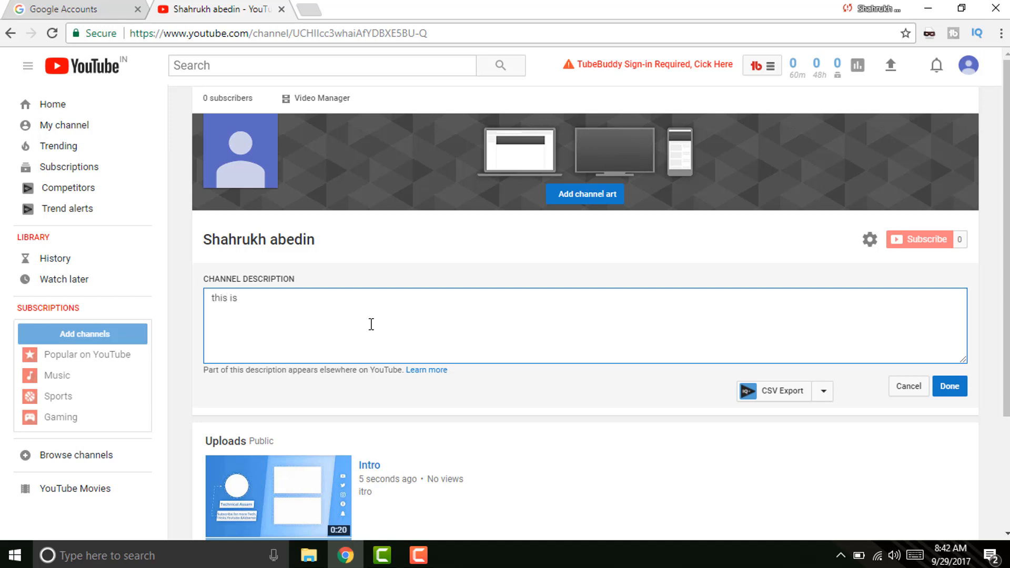
drag(266, 308, 165, 285)
key(BackSpace)
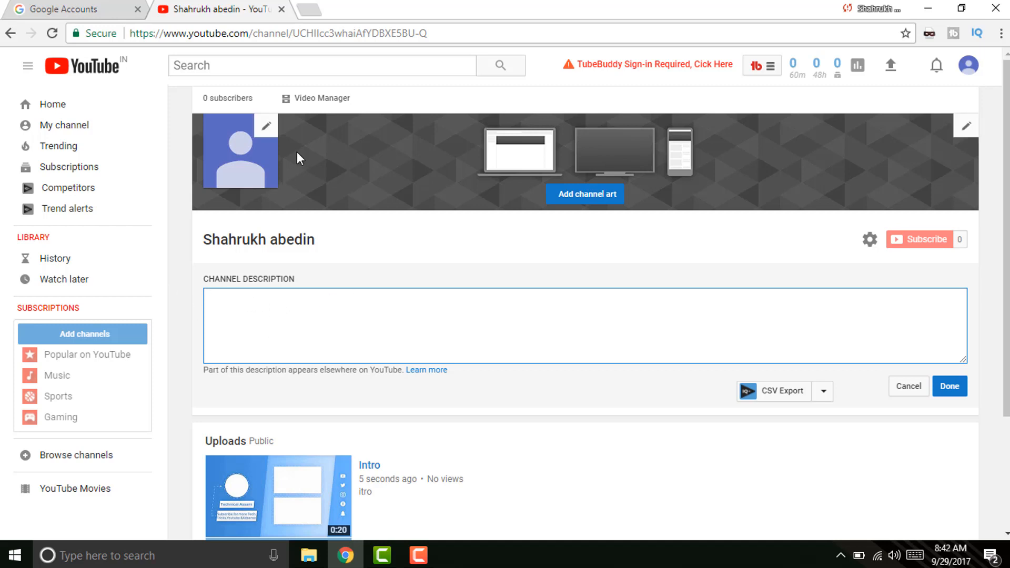
click(269, 124)
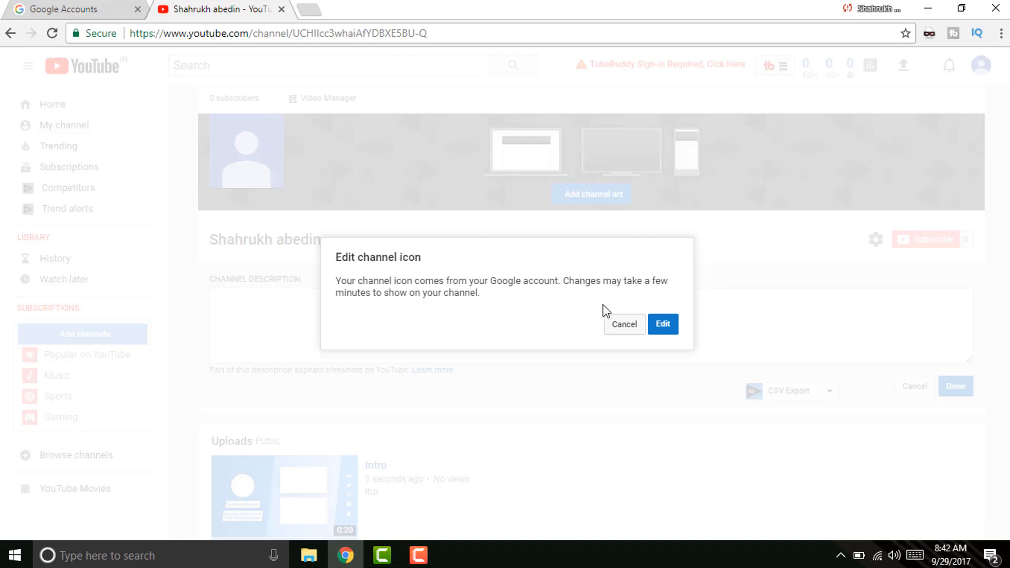
click(666, 324)
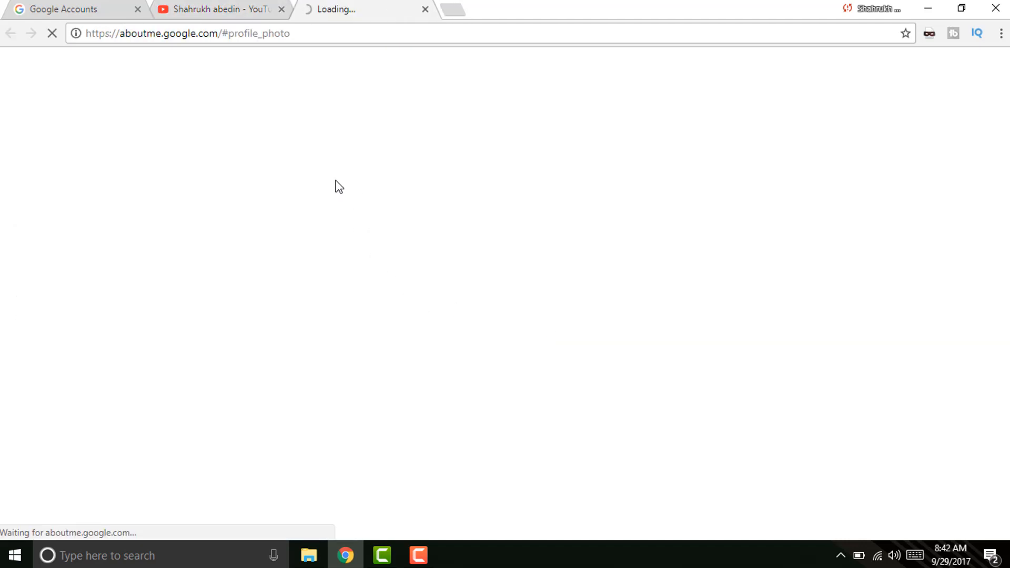
click(235, 4)
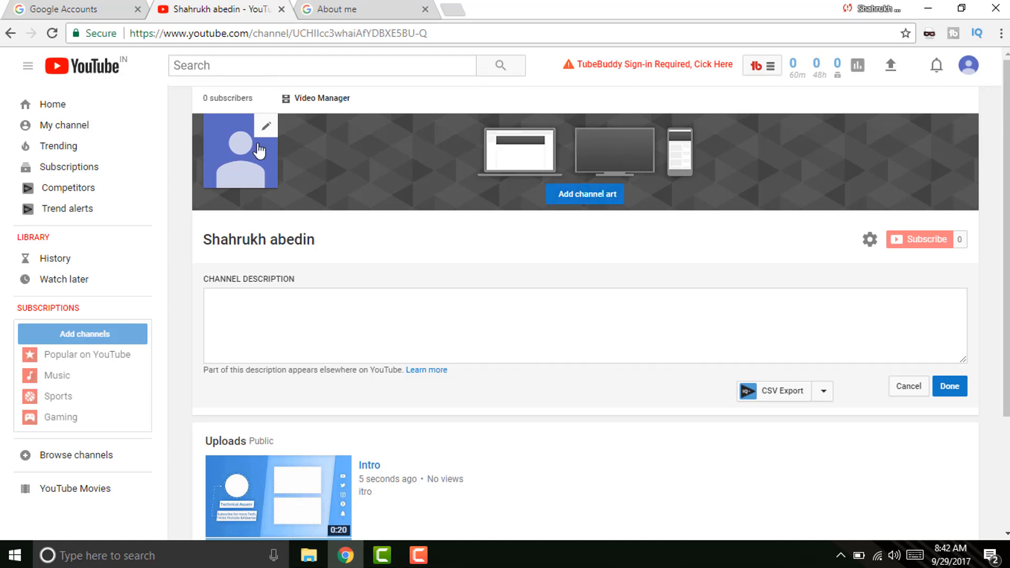
click(337, 8)
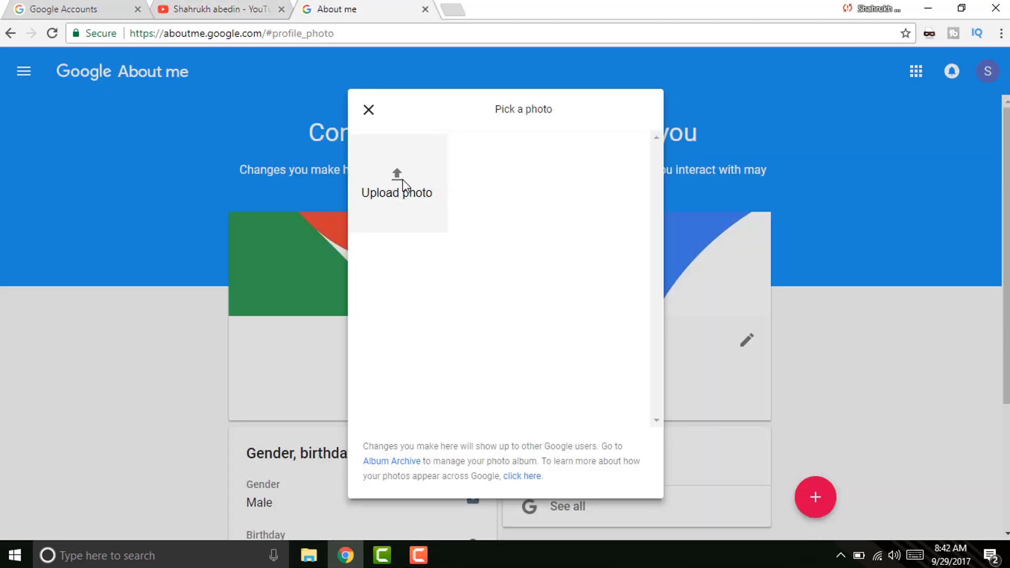
Upload Screenshot (10)rty from E:\RDX\photo\hack n tricks logo\png as the profile photo.
click(402, 180)
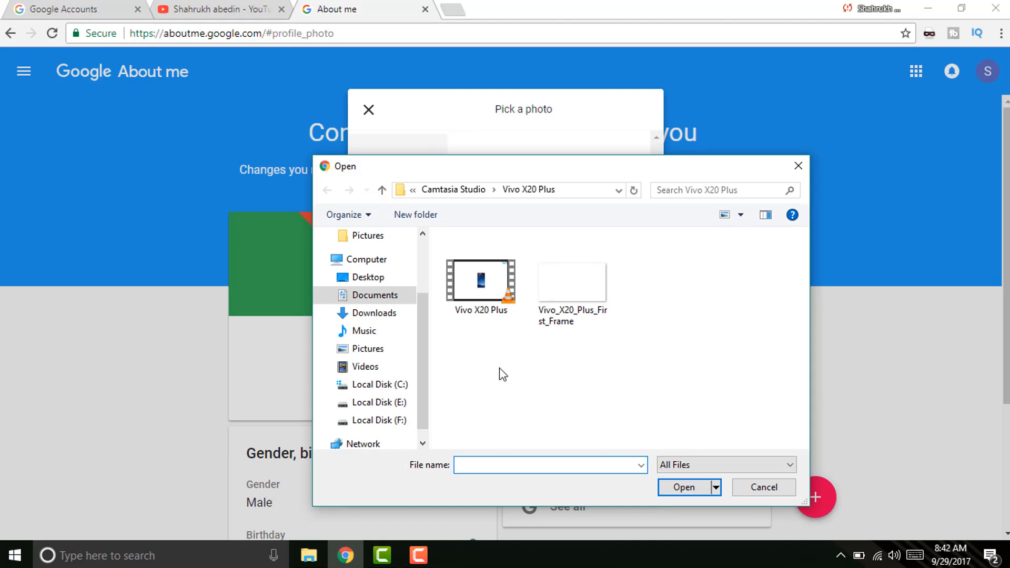
click(387, 404)
double_click(517, 333)
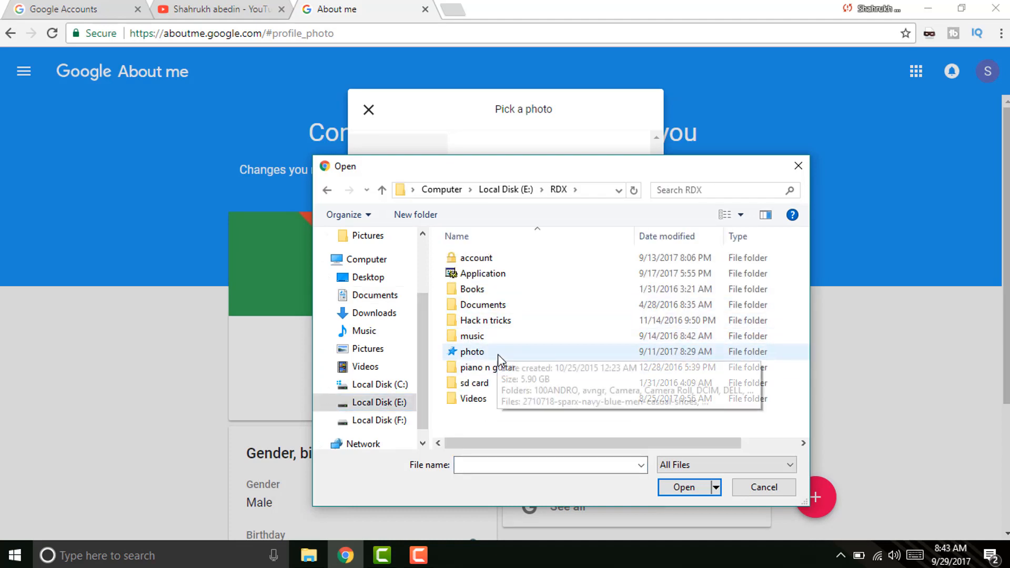
double_click(498, 354)
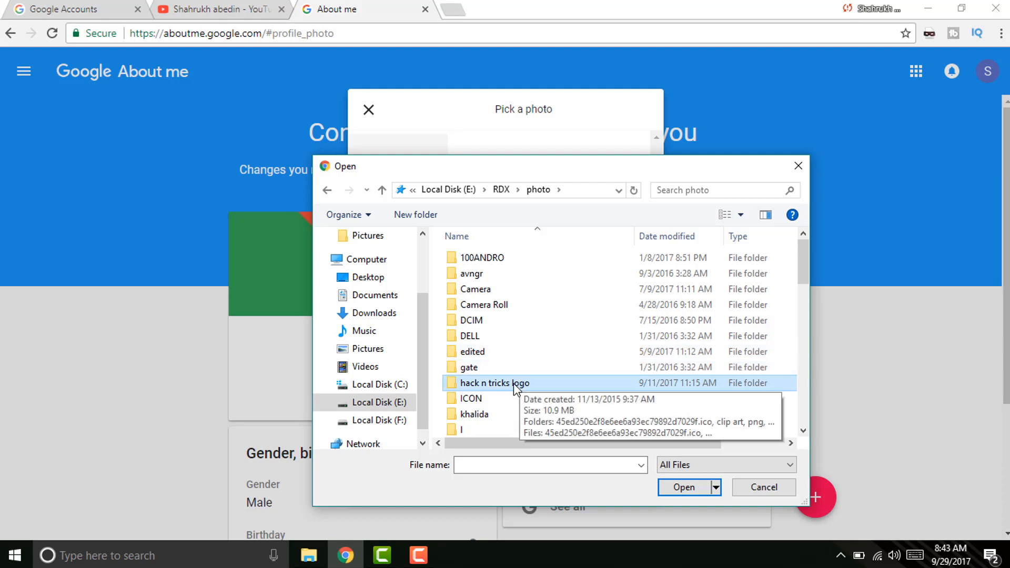
double_click(513, 383)
double_click(498, 292)
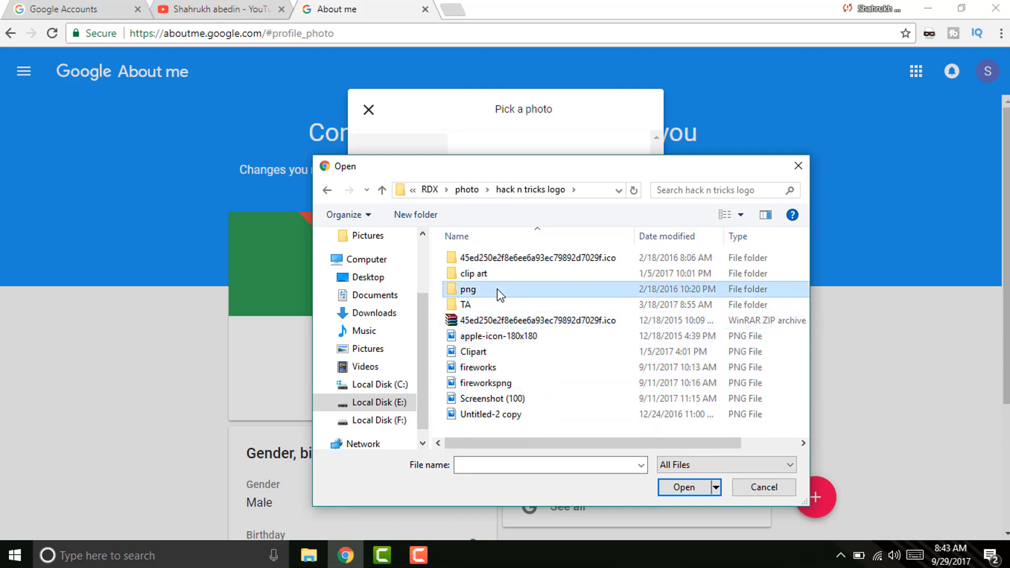
drag(801, 295, 797, 386)
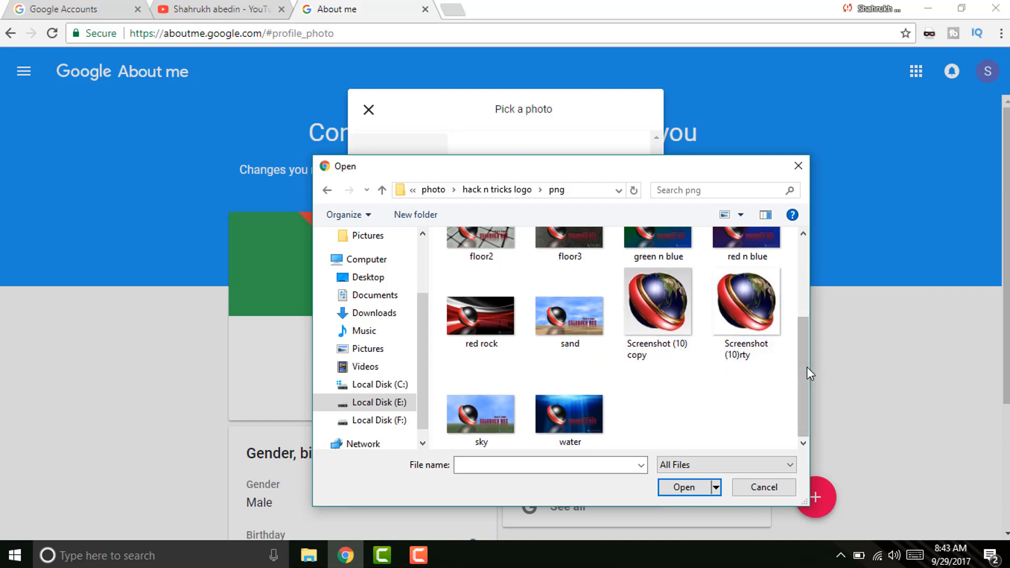
double_click(753, 330)
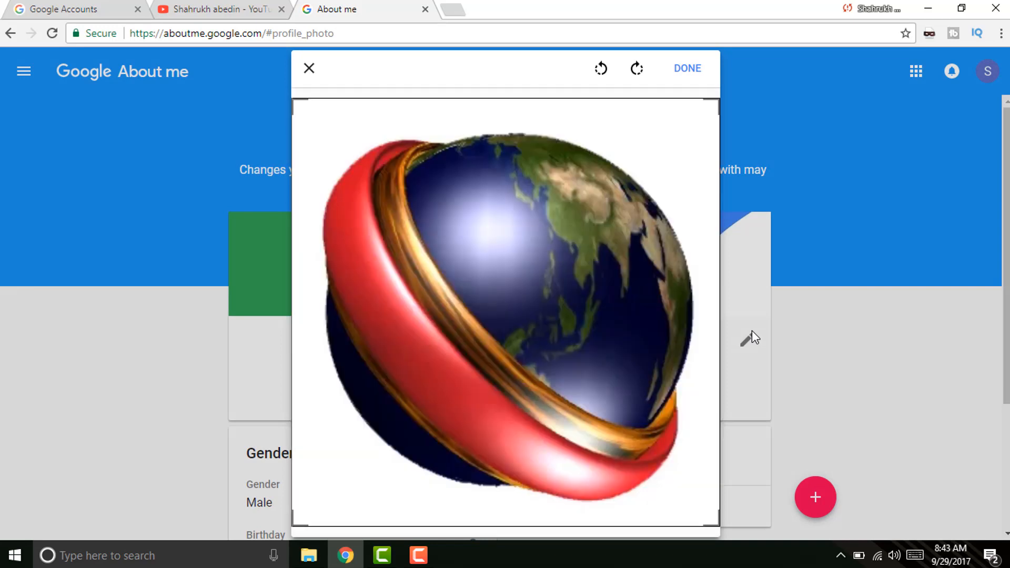
click(687, 68)
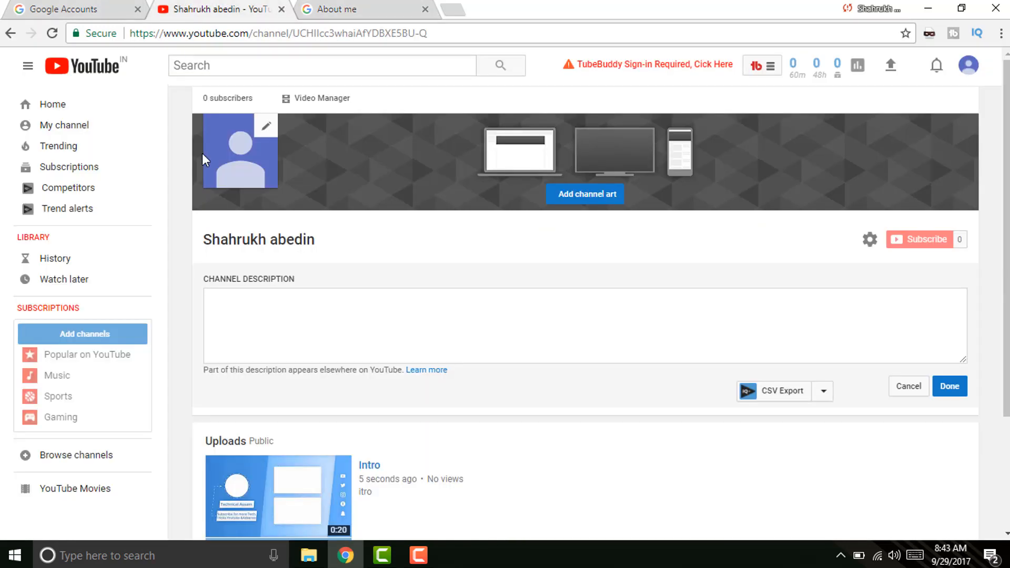
Reload the YouTube channel page and start adding channel art.
click(210, 9)
click(52, 34)
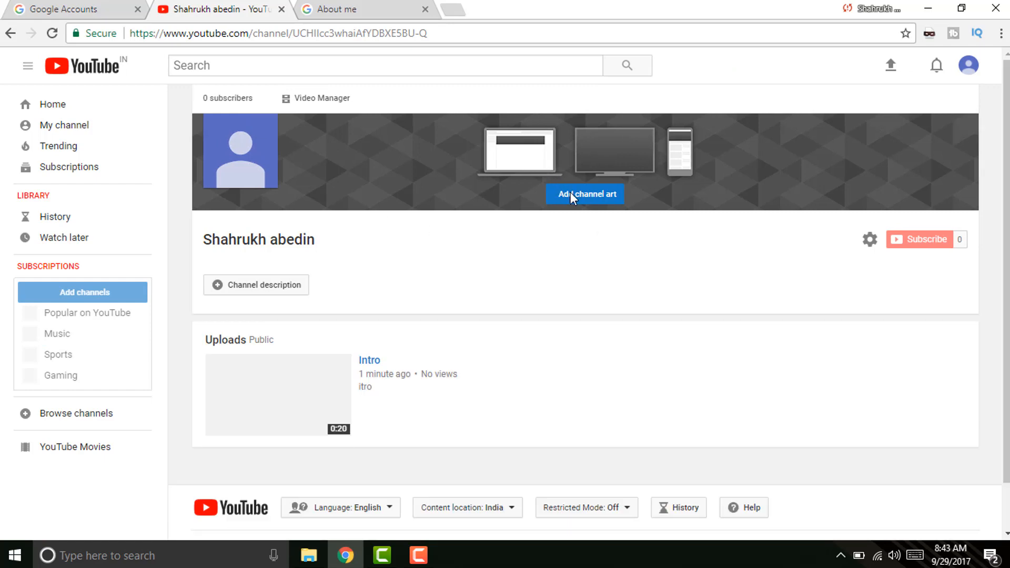
click(578, 197)
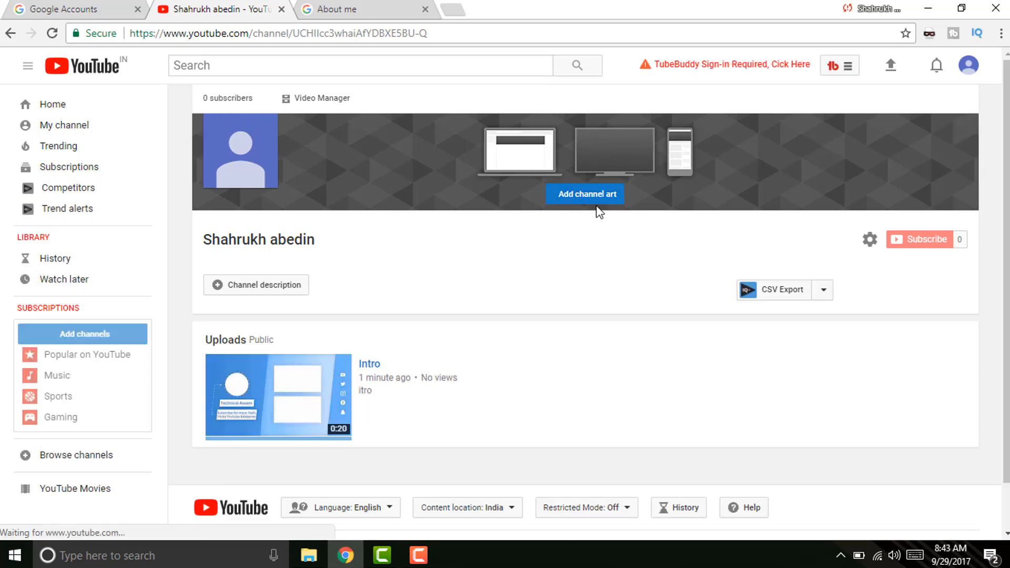
click(577, 196)
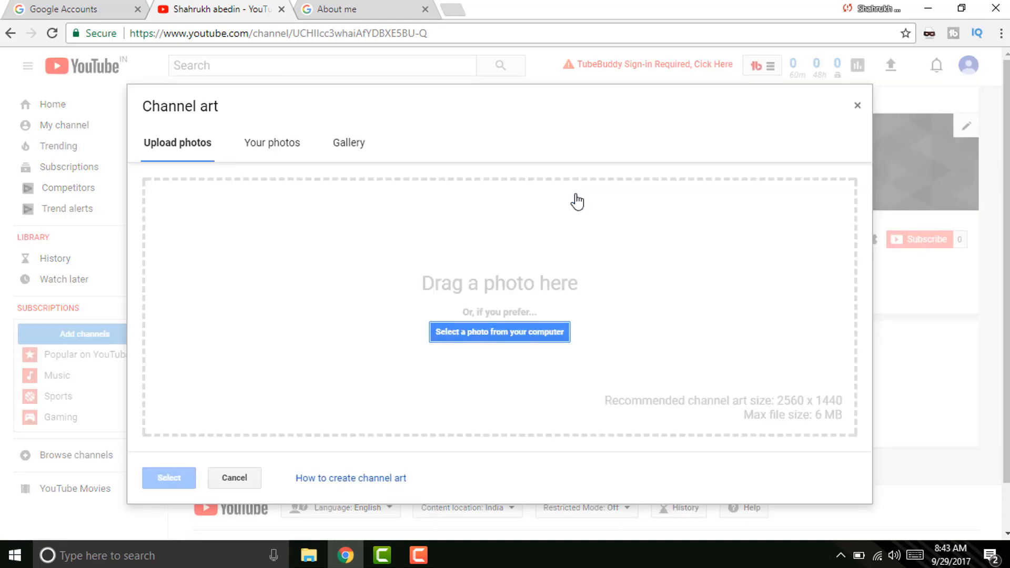
Upload Edited Clean YouTube Banner Template from E:\Youtube\banner as the channel banner.
click(483, 332)
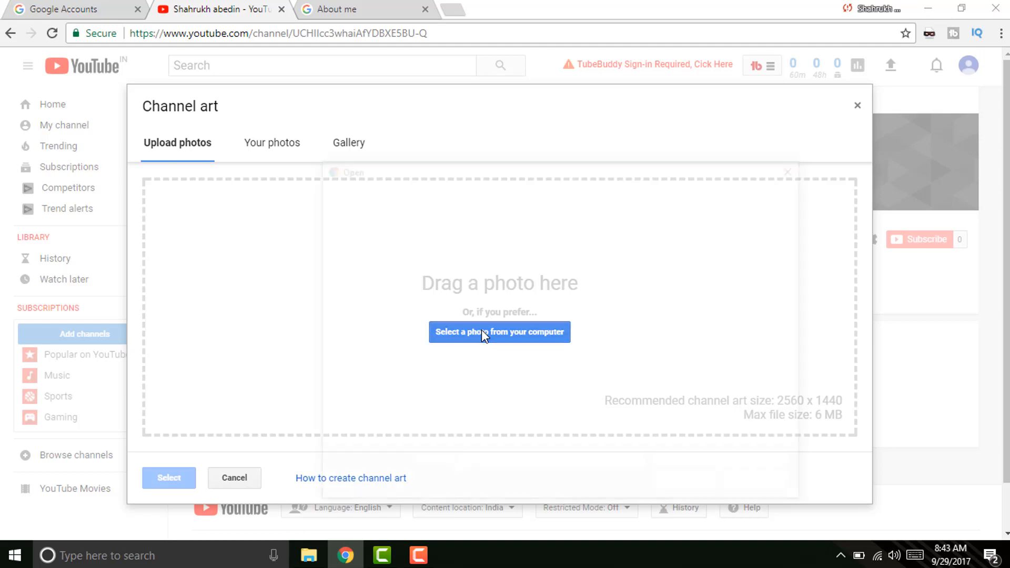
click(368, 438)
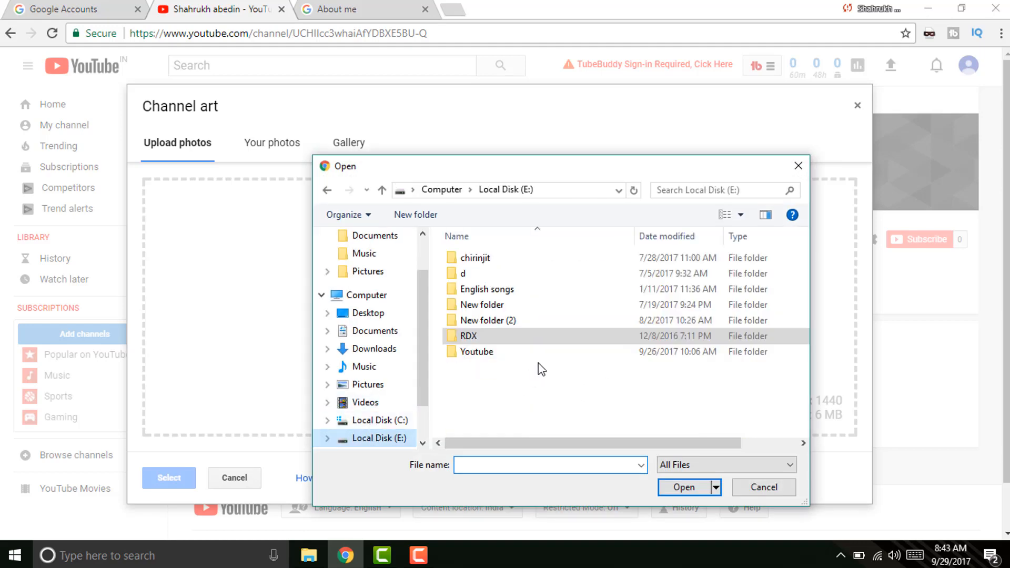
double_click(480, 352)
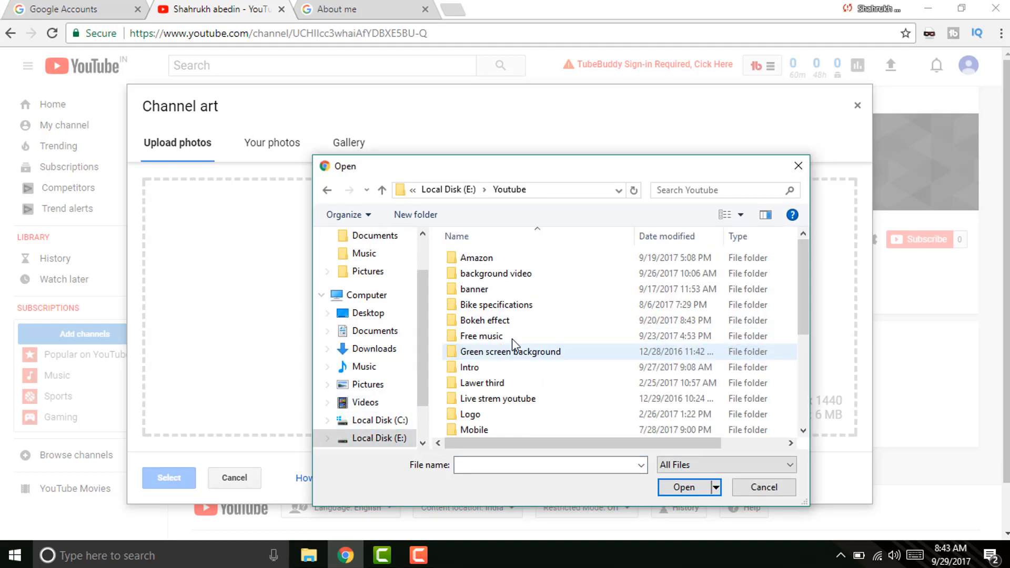
double_click(531, 289)
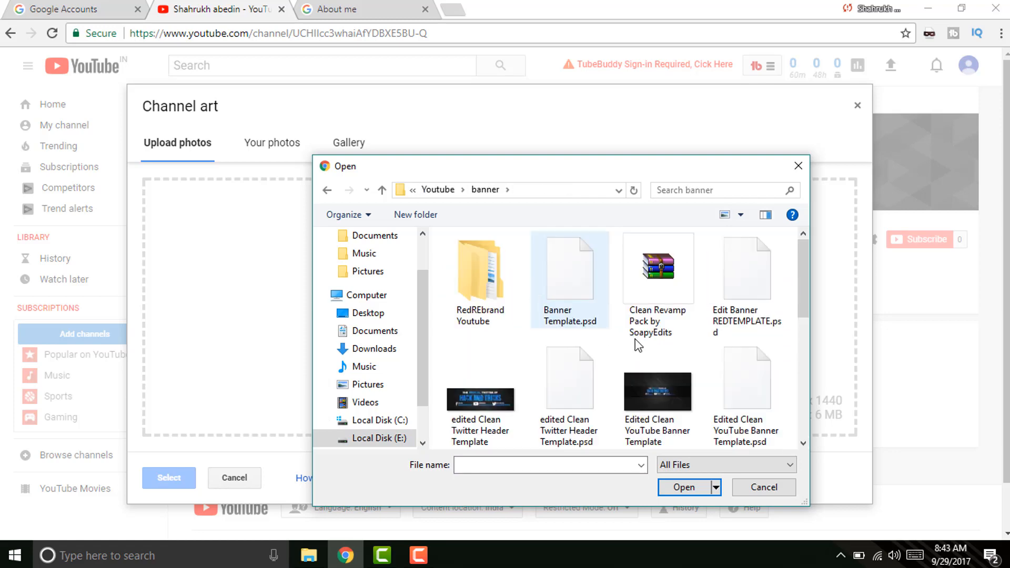
scroll(803, 311, down, 1)
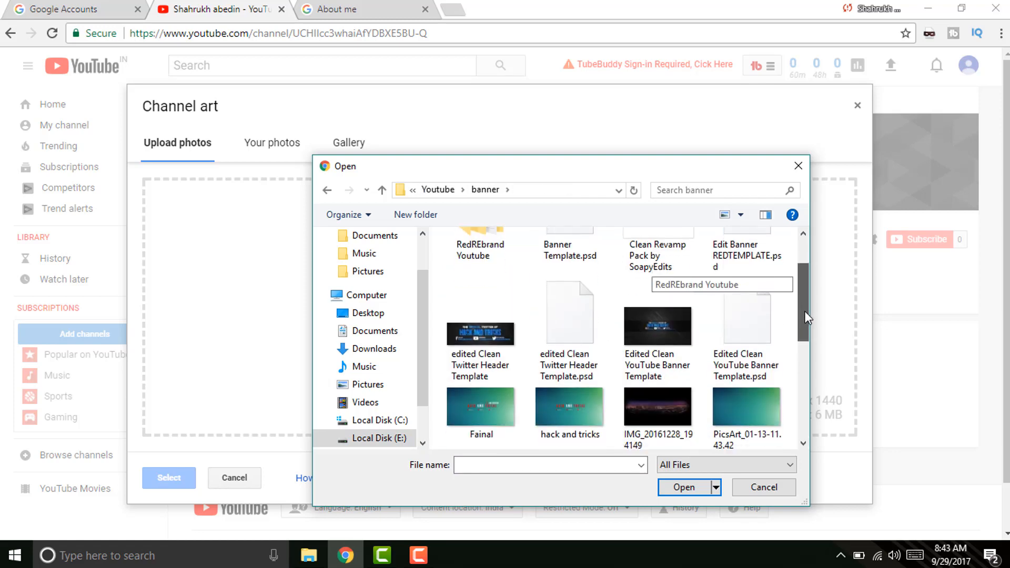
scroll(804, 311, down, 3)
scroll(803, 311, up, 5)
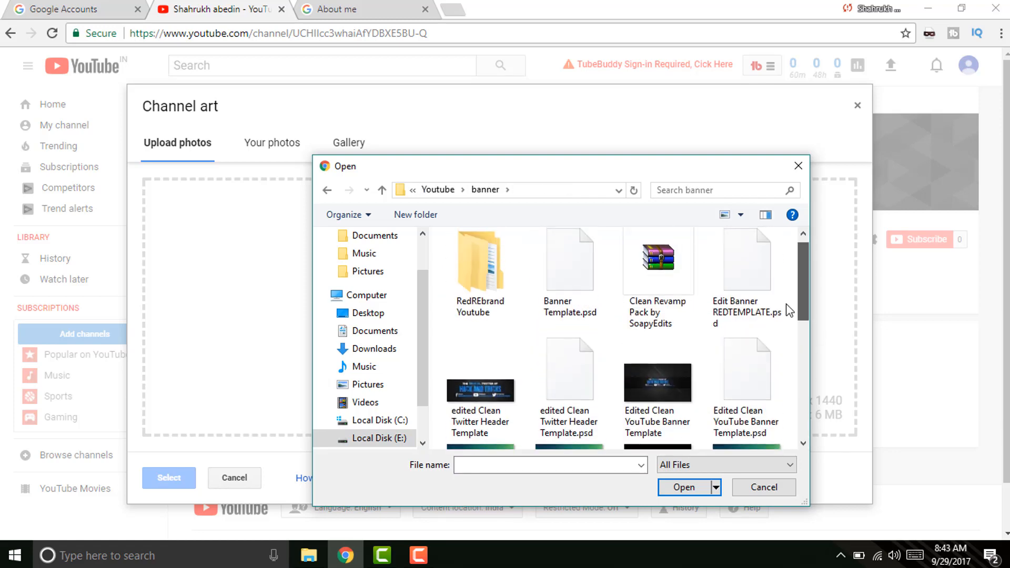
double_click(657, 371)
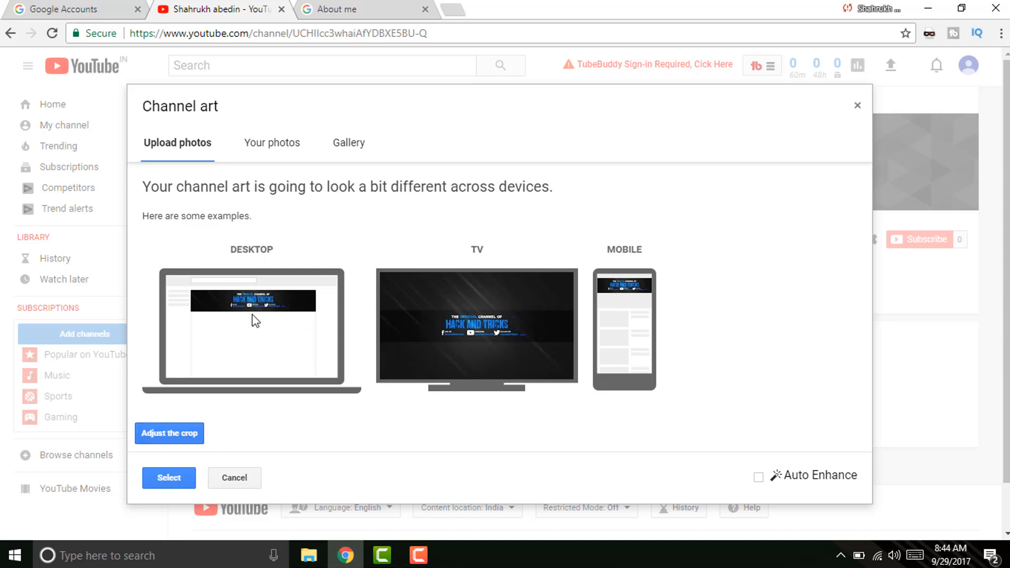
scroll(954, 236, down, 2)
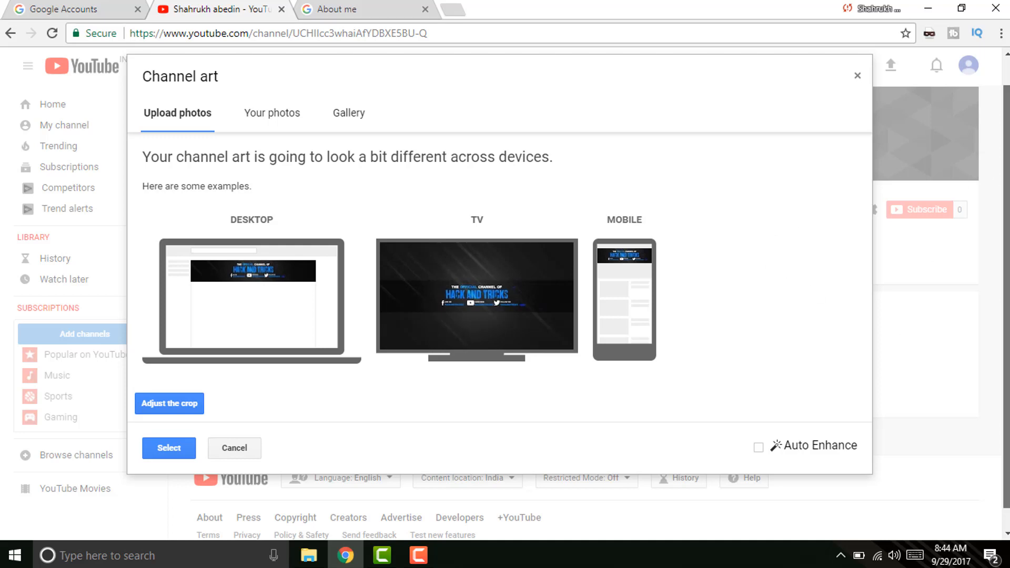
scroll(1006, 305, down, 1)
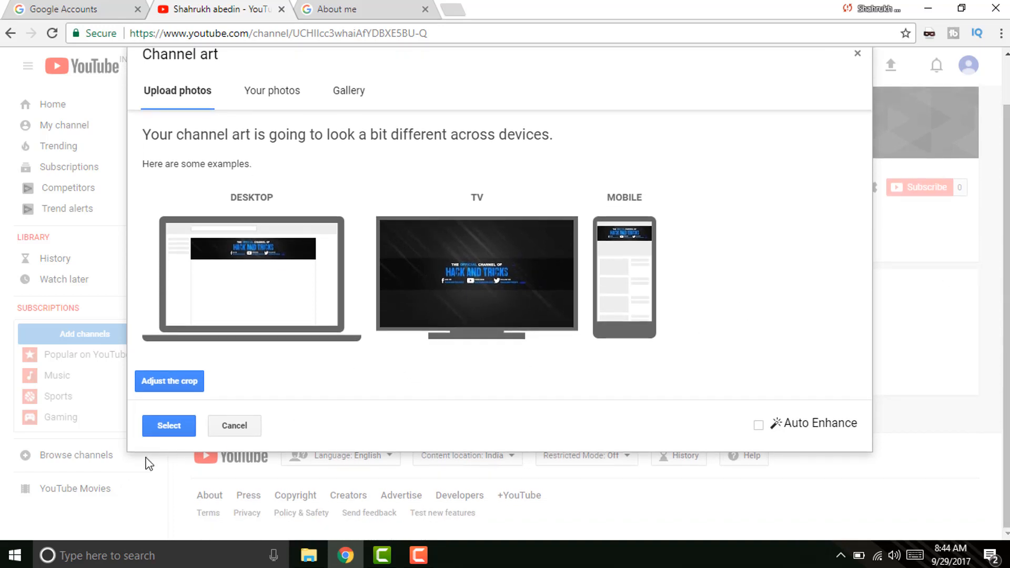
click(168, 426)
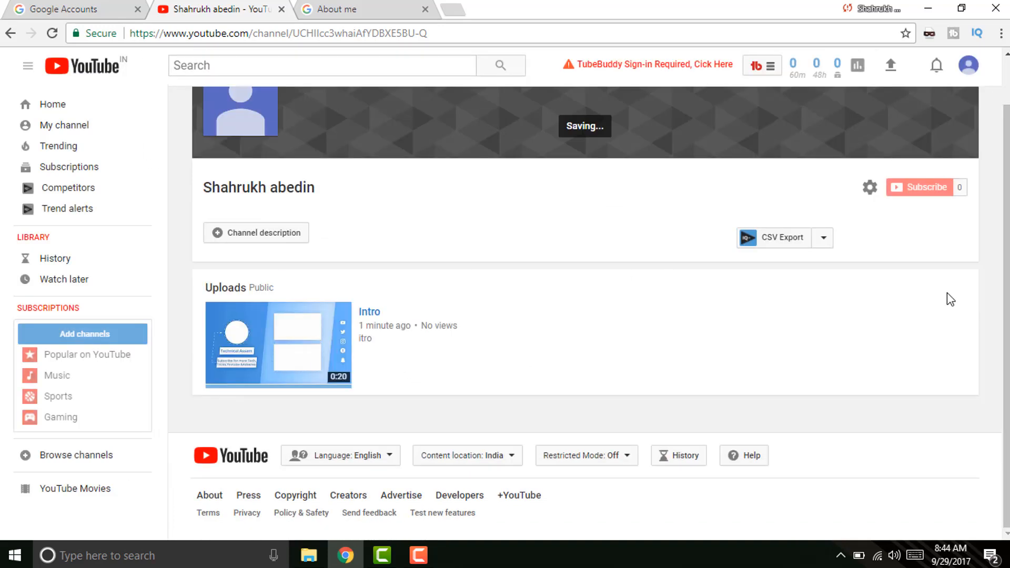
Reload the channel, close the About me tab, and view the HACK AND TRICKS banner.
scroll(947, 292, up, 1)
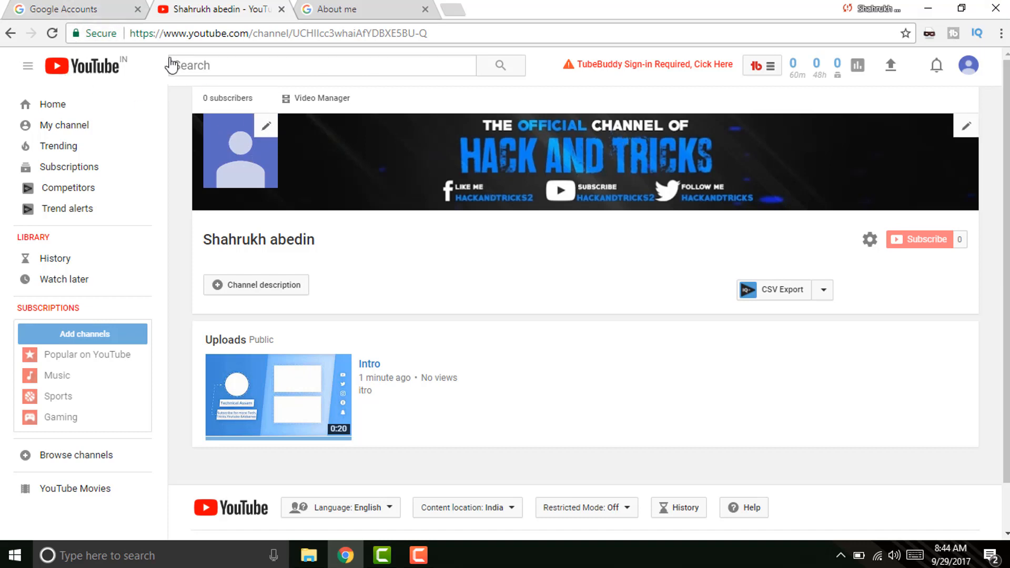
click(52, 33)
click(389, 6)
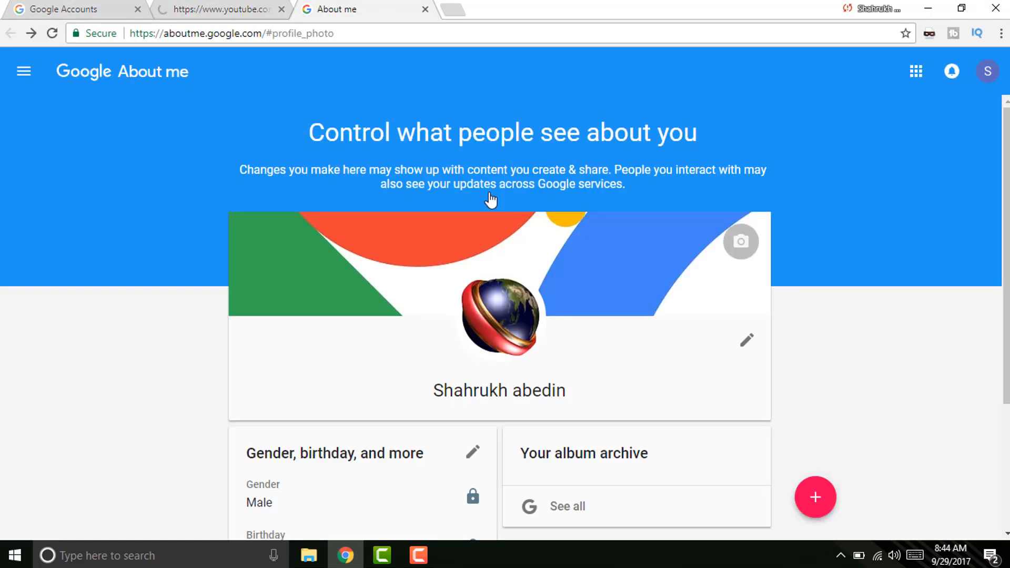
click(426, 9)
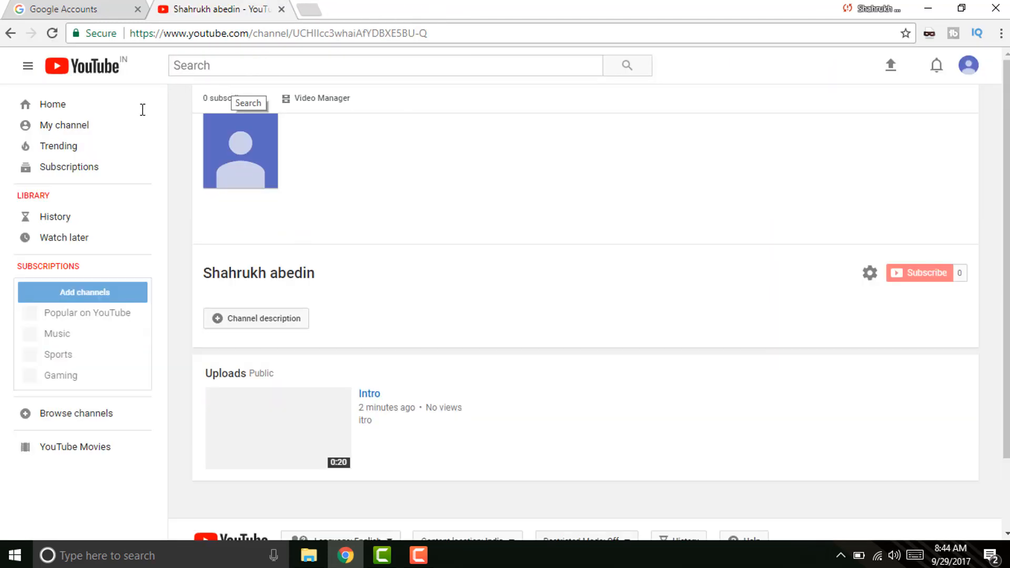
click(91, 127)
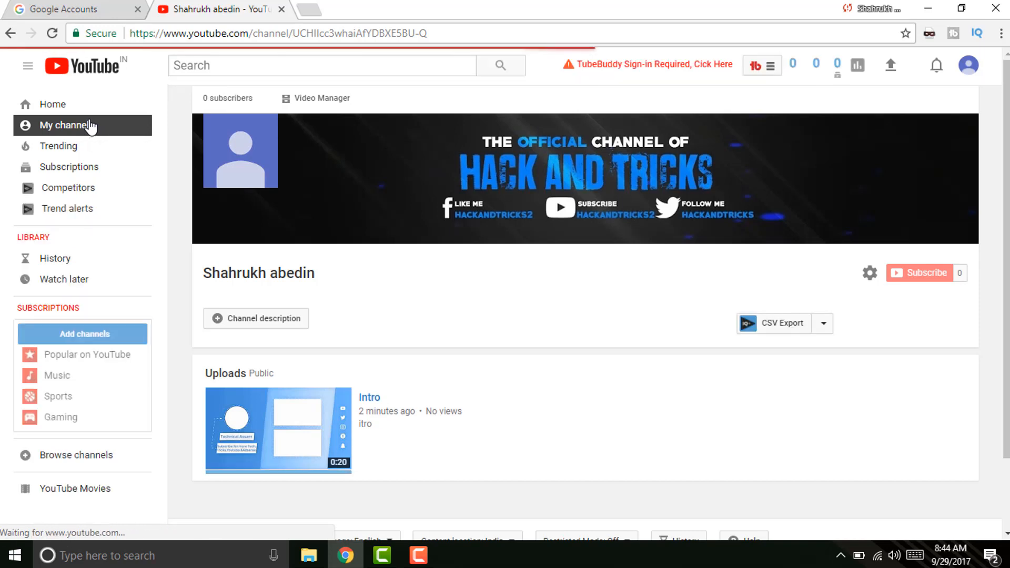
drag(1007, 176, 991, 132)
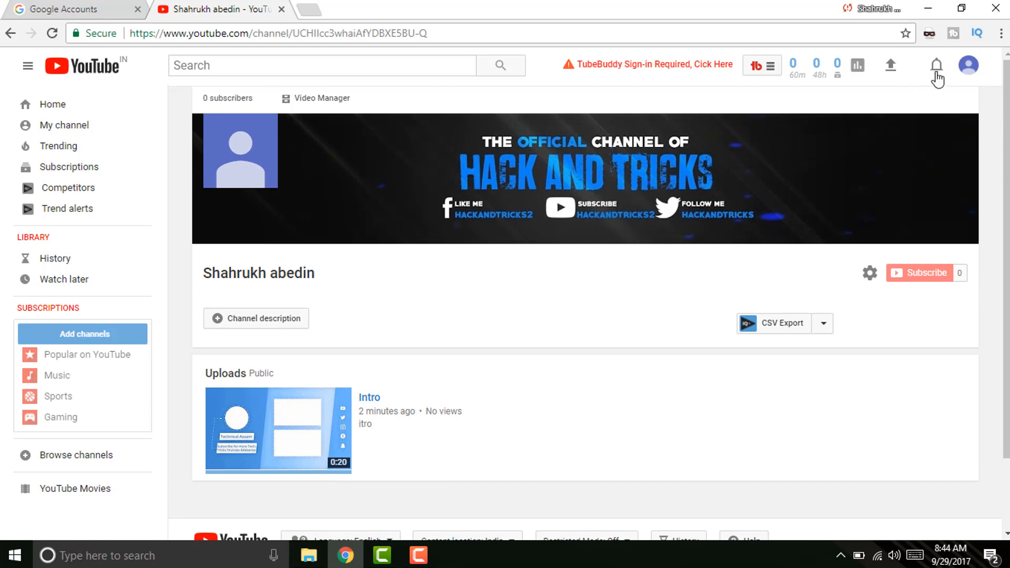
Go through the creator dashboard to the channel's Status and features page.
click(967, 68)
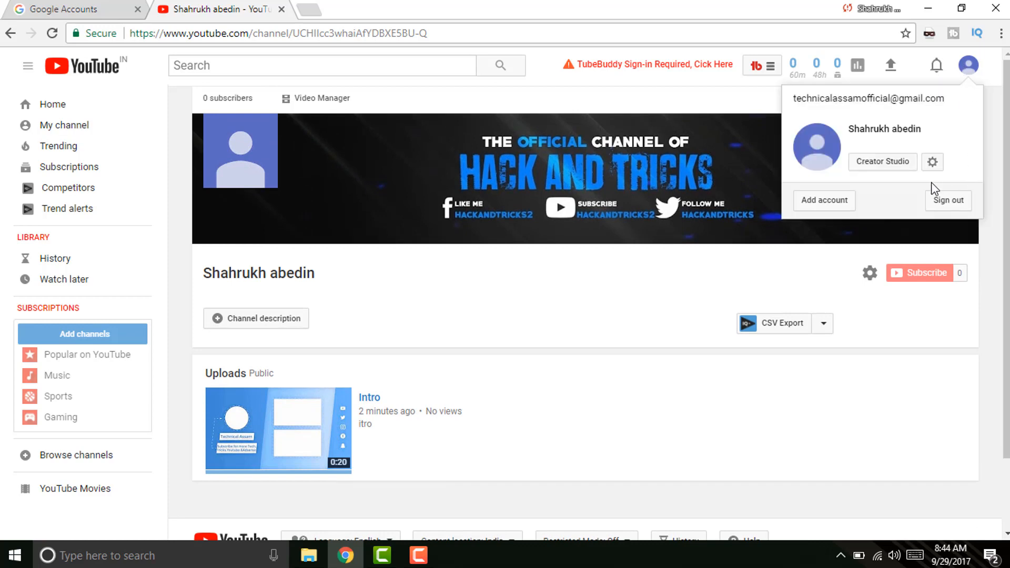
click(895, 160)
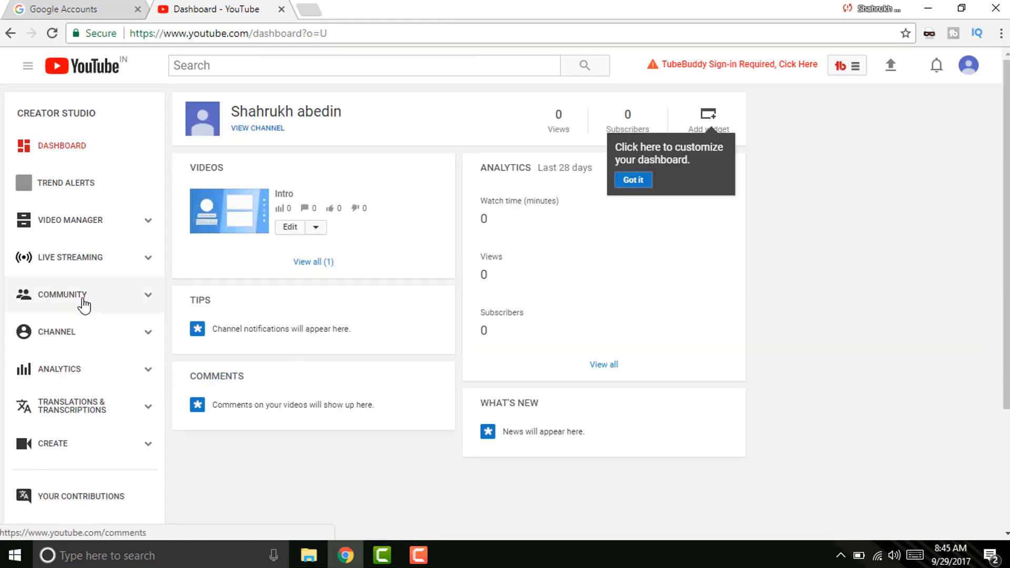
click(75, 339)
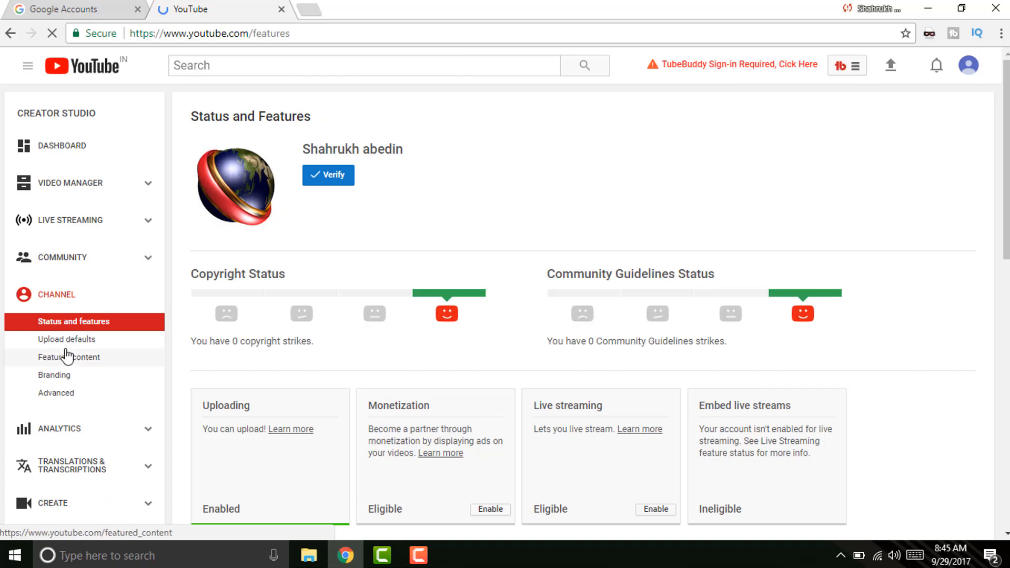
Review Status and features and open the account verification page via Verify.
scroll(976, 255, down, 1)
scroll(994, 268, down, 2)
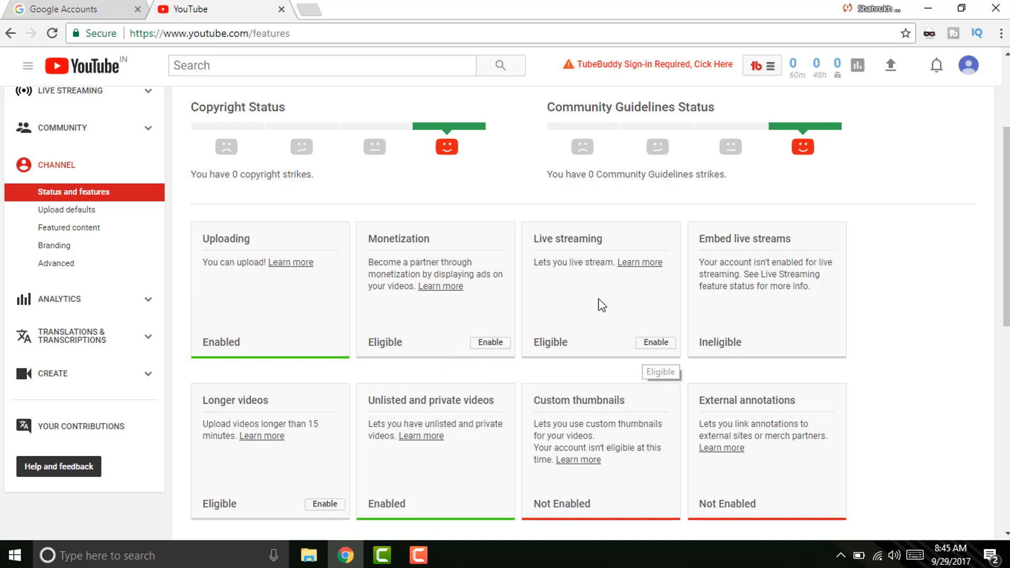
scroll(795, 395, down, 2)
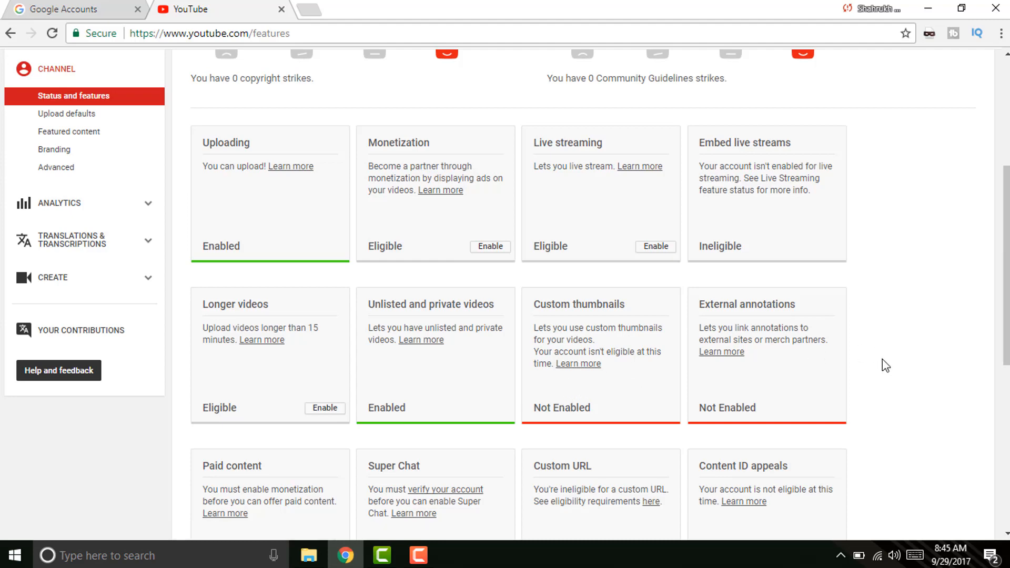
scroll(885, 365, down, 1)
scroll(383, 277, up, 4)
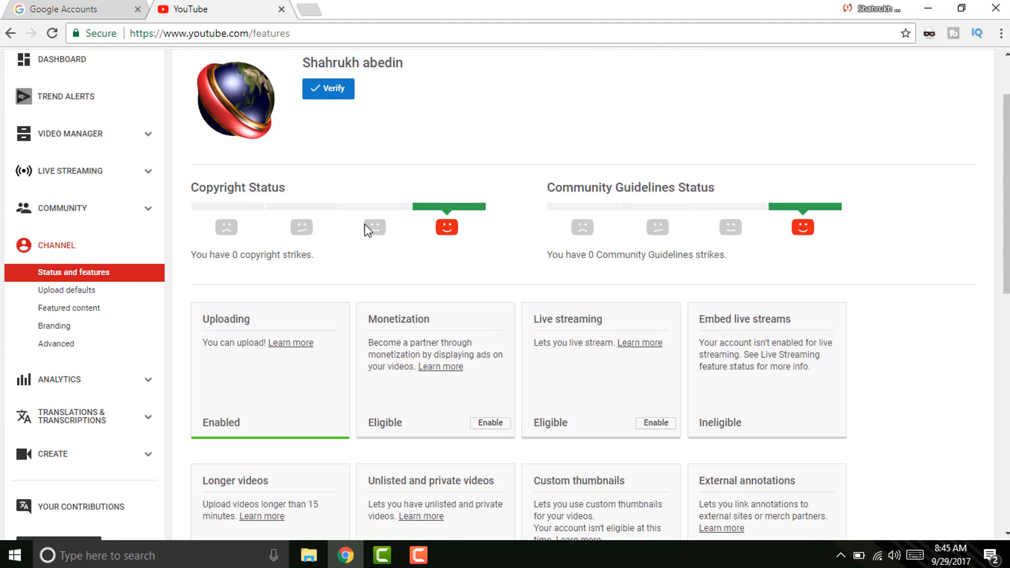
scroll(365, 224, up, 2)
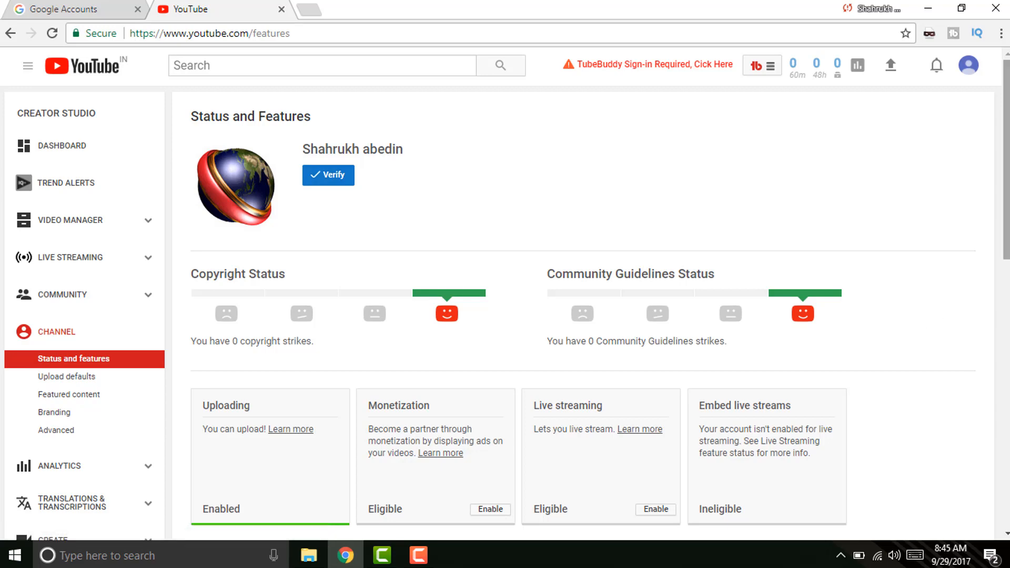
scroll(635, 330, down, 5)
scroll(635, 331, down, 1)
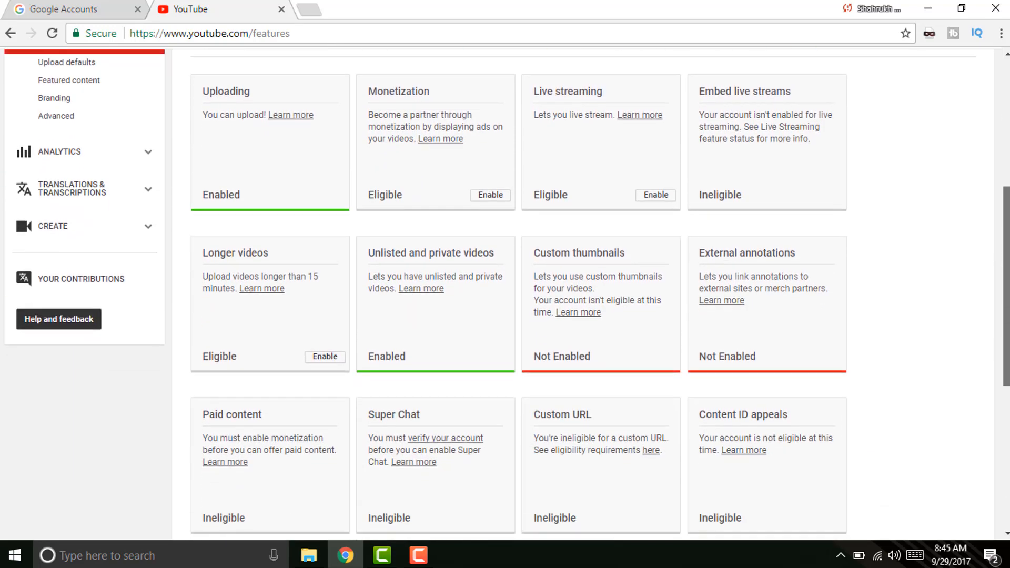
drag(1007, 302, 989, 247)
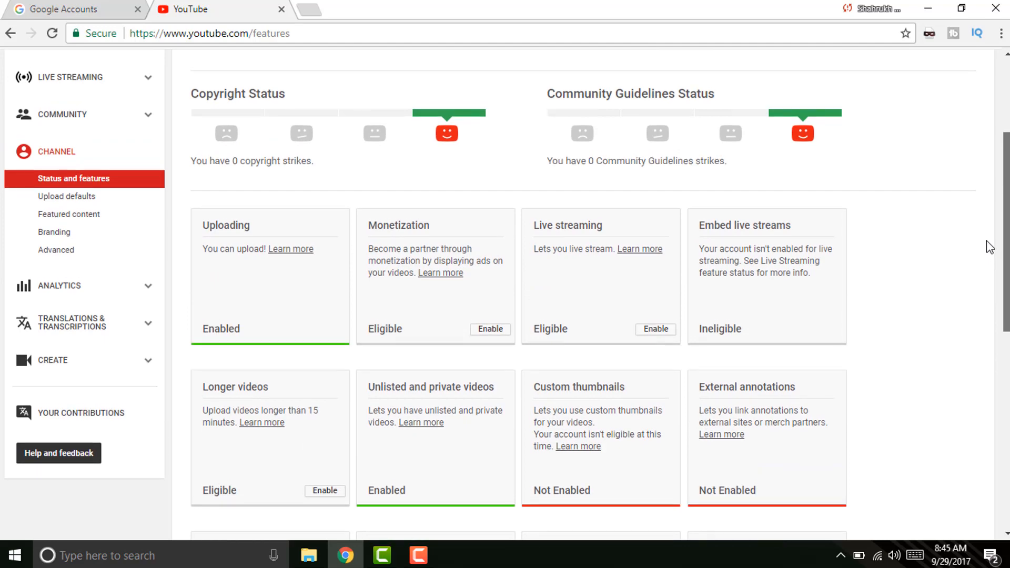
scroll(987, 241, up, 3)
click(316, 138)
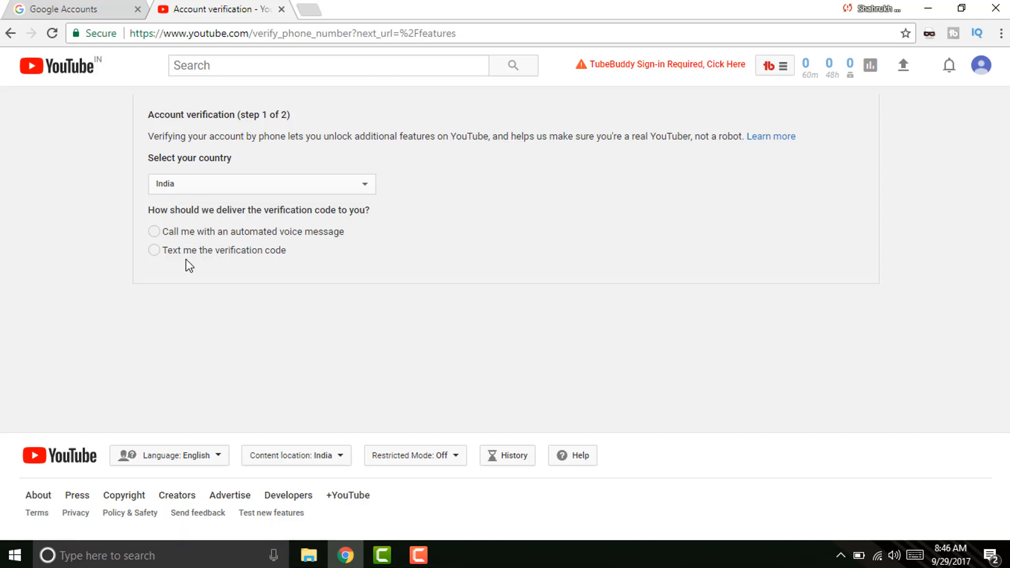
Choose text-message verification, then abandon it and return to Status and features.
click(183, 252)
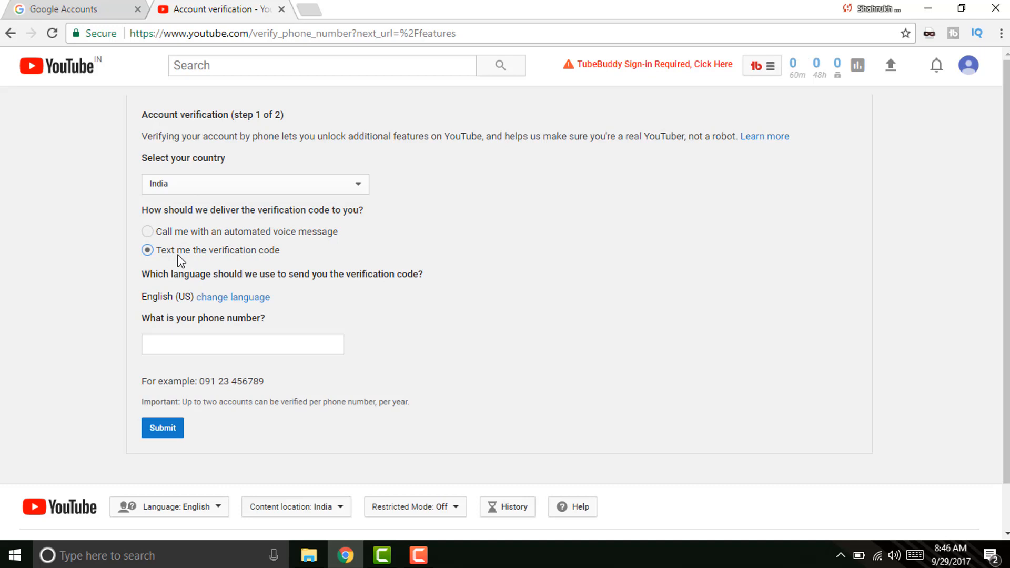
click(184, 345)
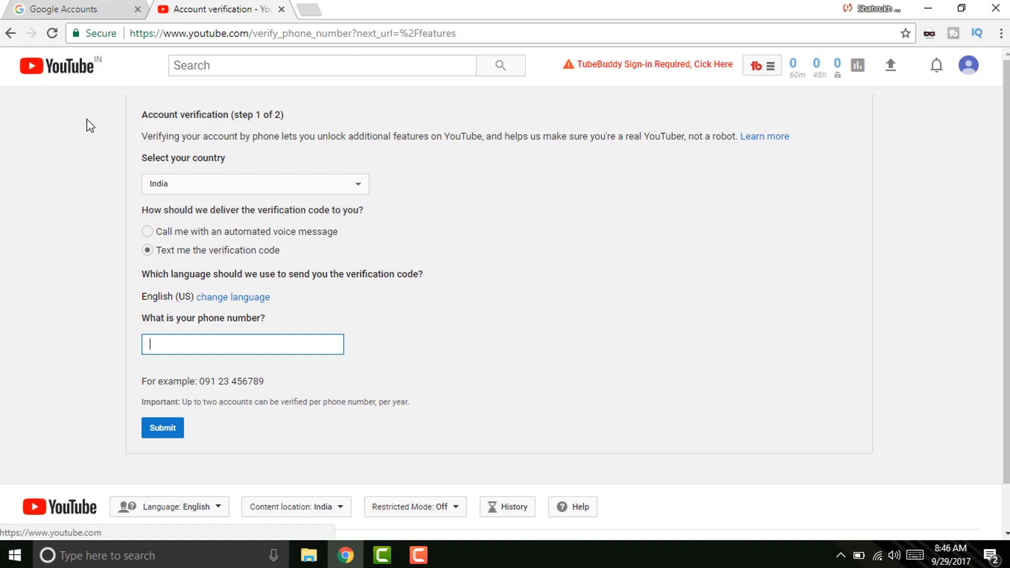
click(10, 33)
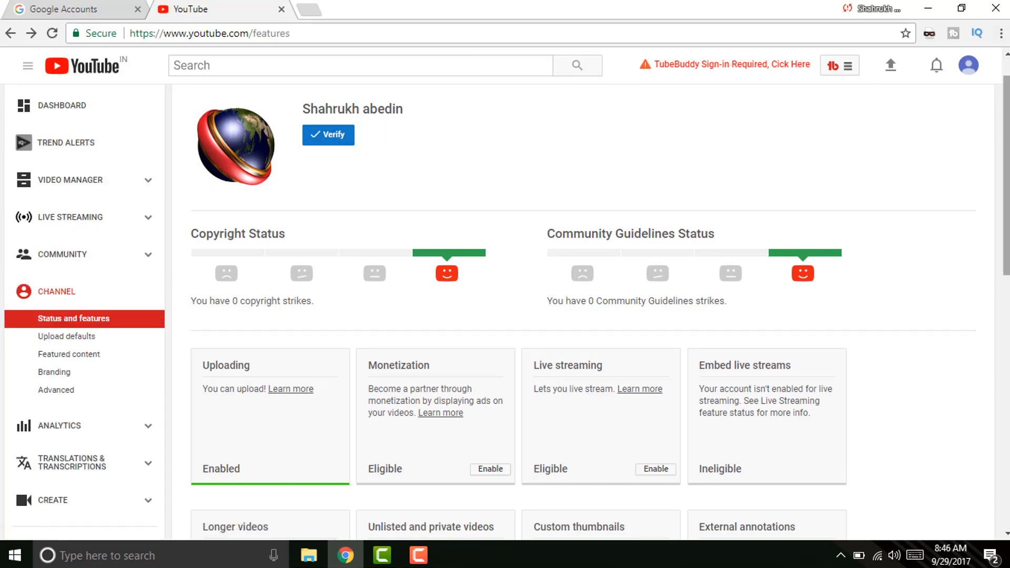
Open the Monetization card's Enable page, which shows the four apply steps and monetization not enabled.
drag(1007, 176, 1006, 360)
drag(1006, 319, 1007, 197)
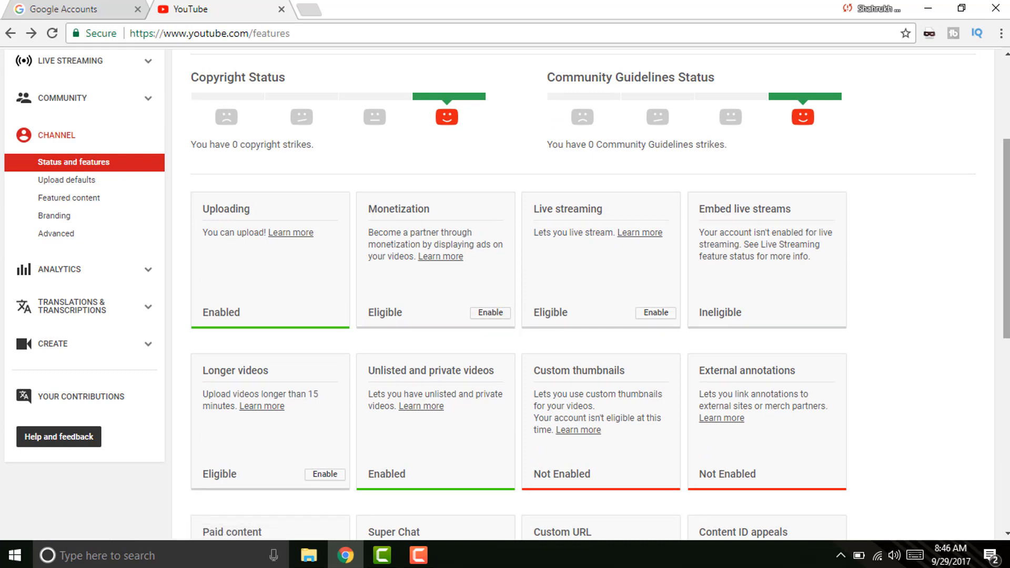
scroll(950, 136, up, 4)
click(967, 67)
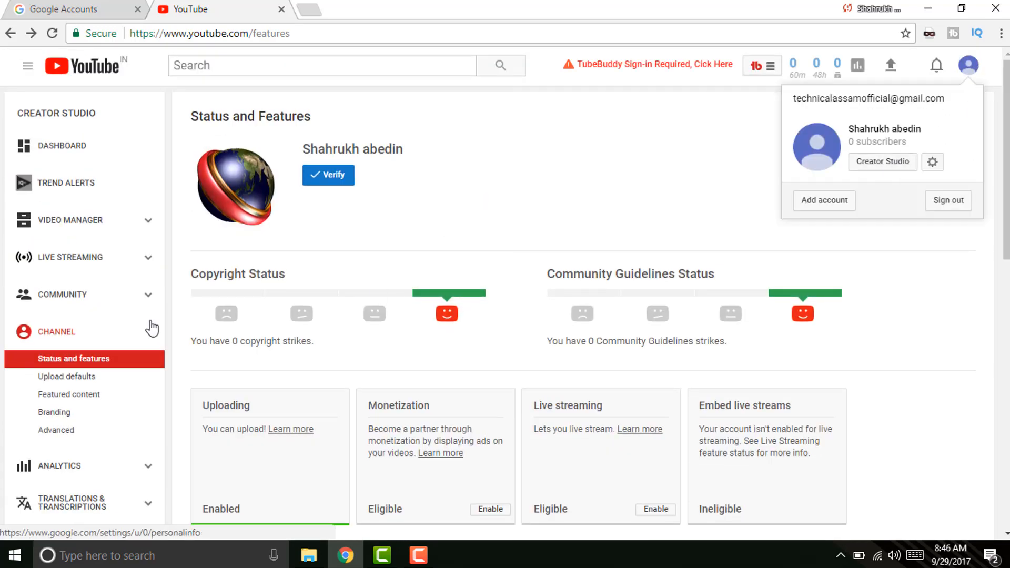
click(470, 174)
scroll(377, 344, down, 3)
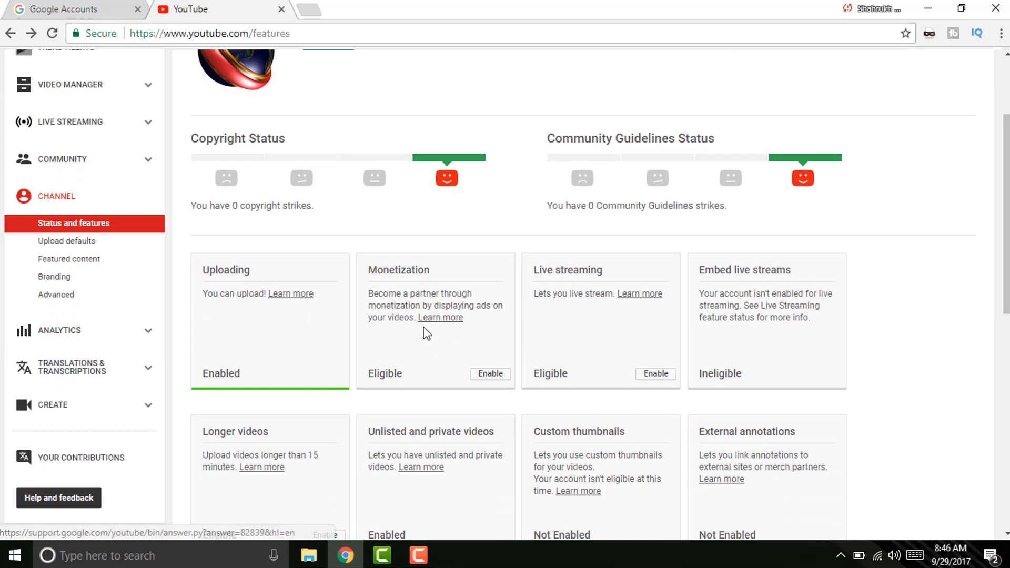
click(490, 375)
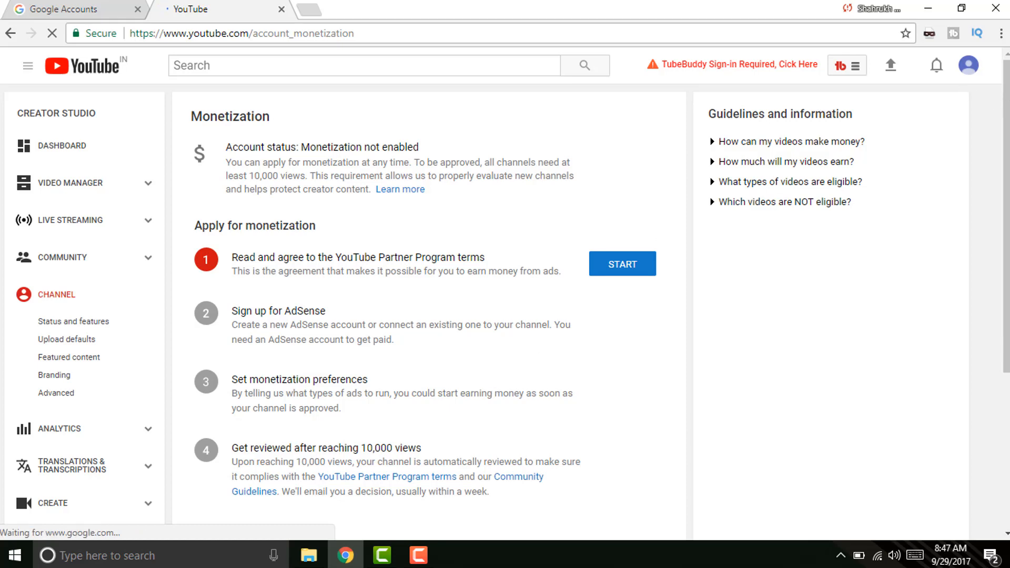
scroll(658, 244, down, 3)
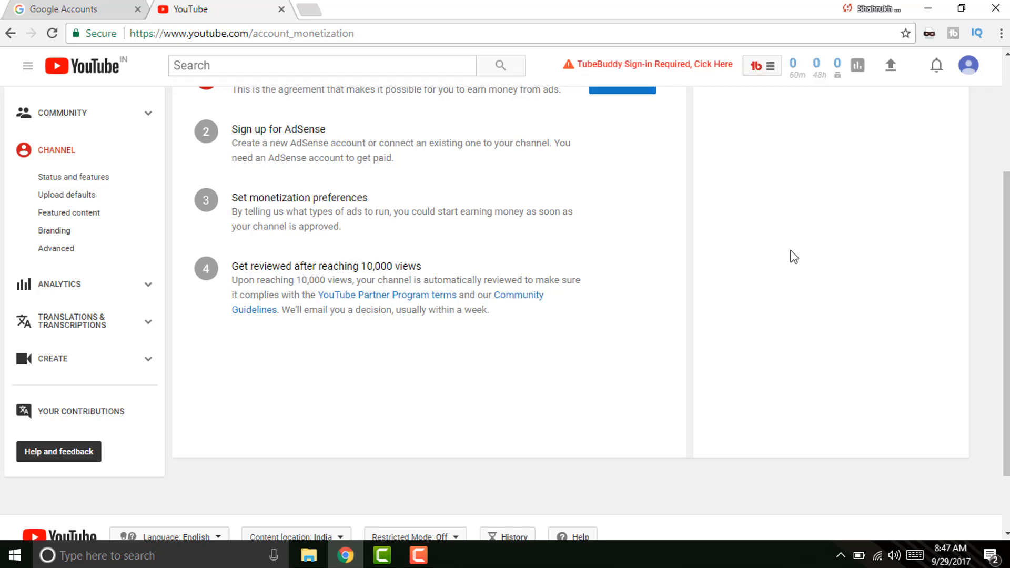
scroll(966, 261, up, 1)
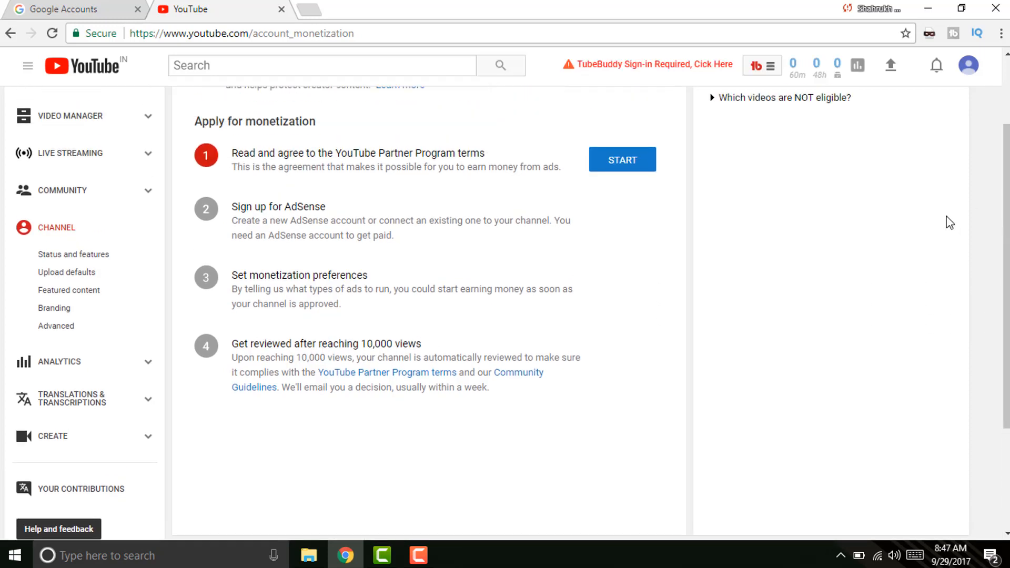
Tick all three YouTube Partner Program terms and accept them.
click(646, 165)
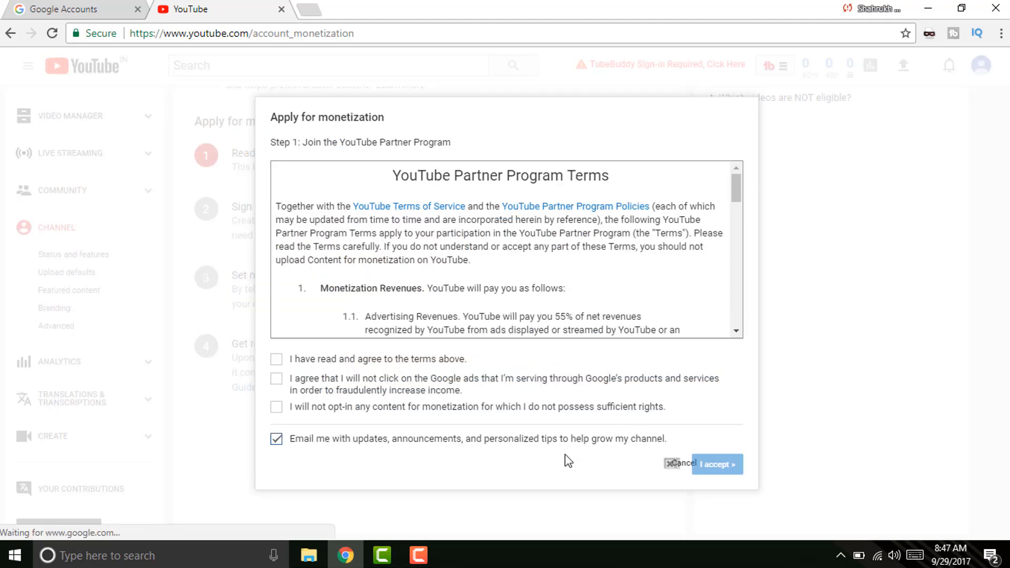
click(277, 359)
click(277, 379)
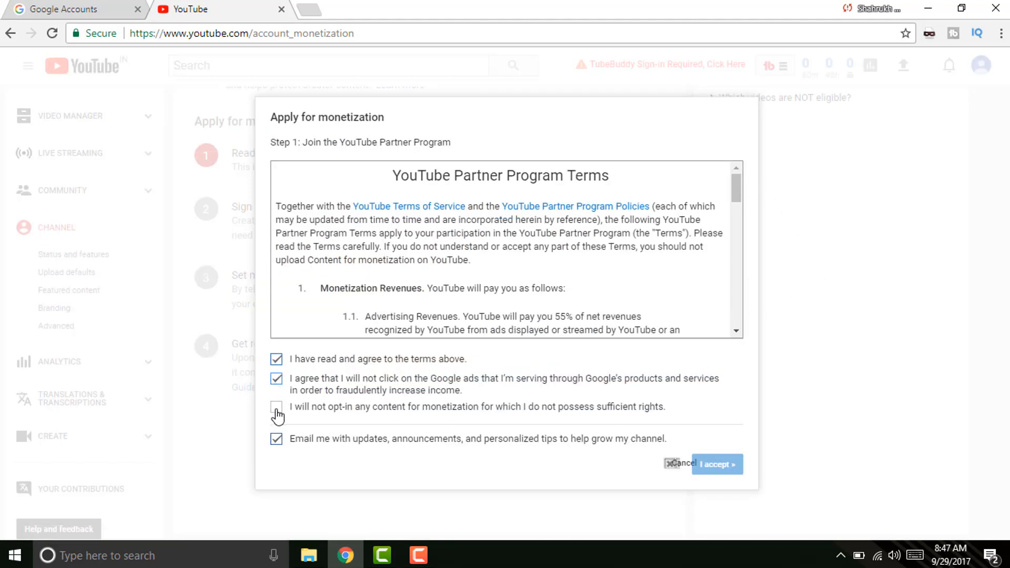
click(277, 408)
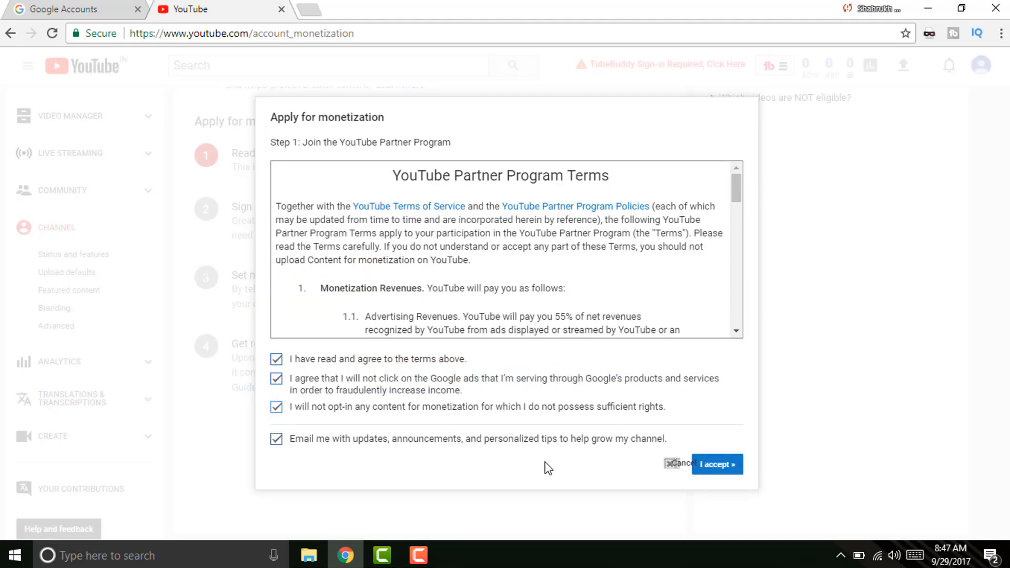
click(719, 466)
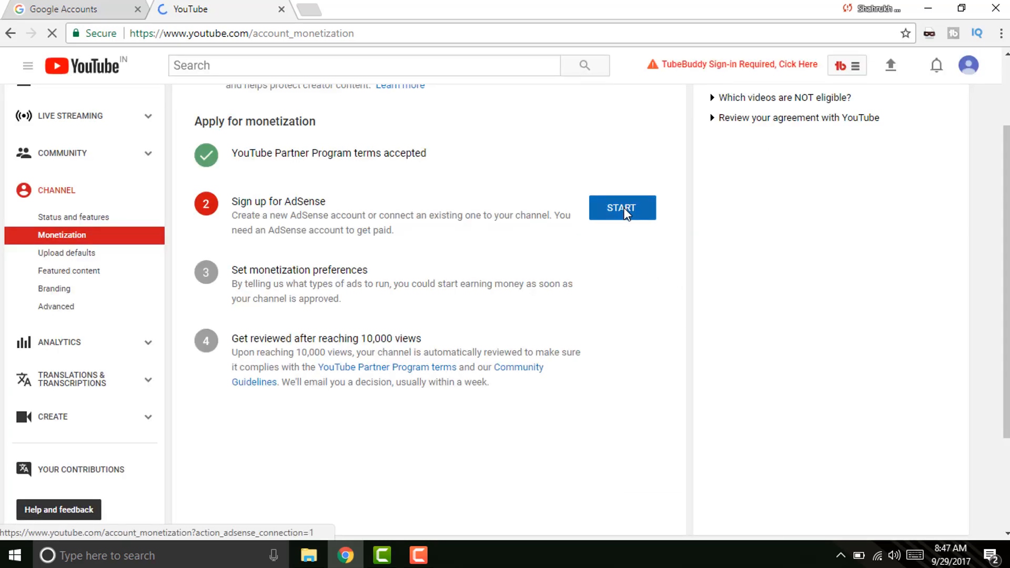
click(624, 210)
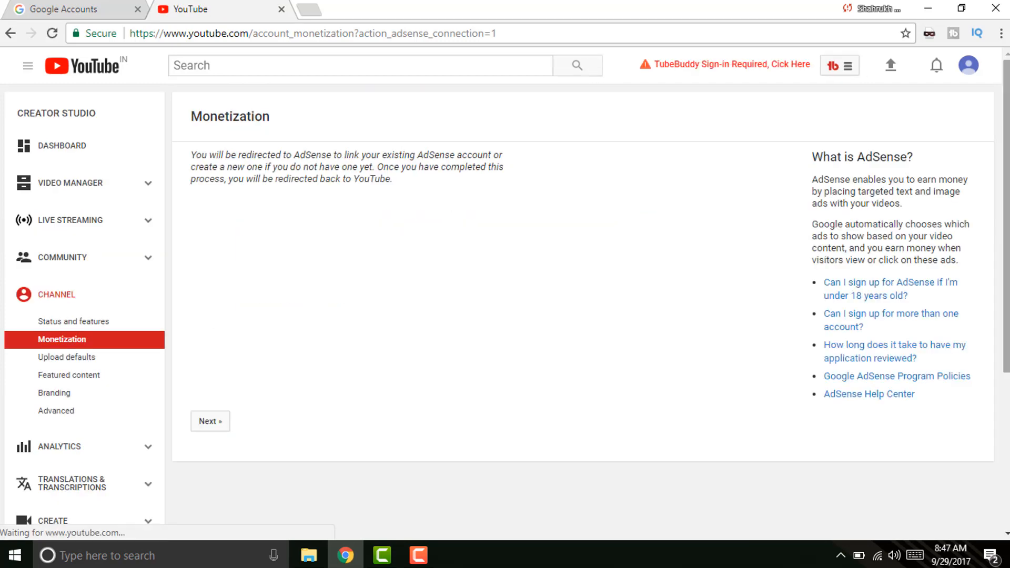
scroll(726, 269, down, 2)
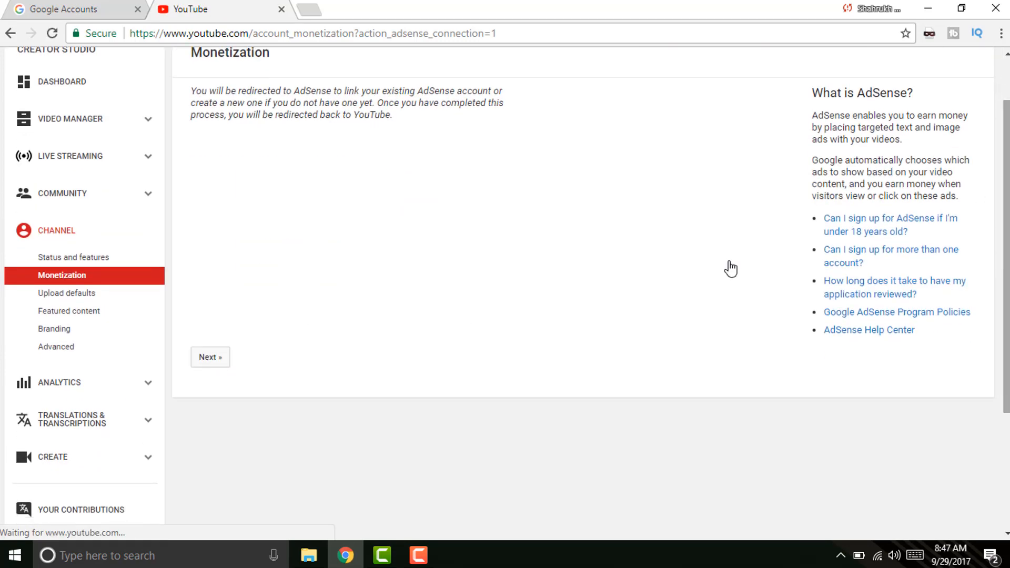
click(211, 357)
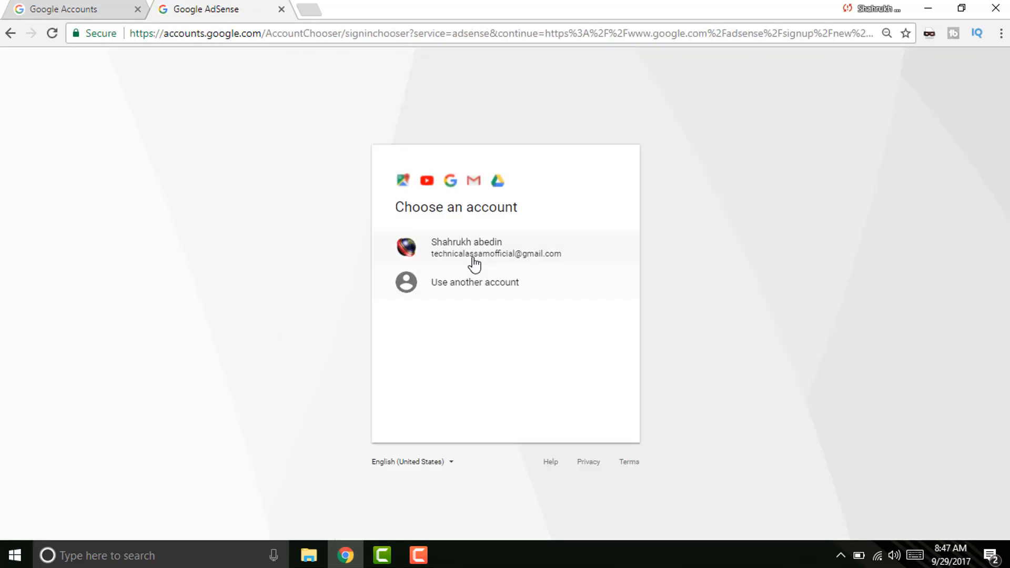
Sign in to AdSense with the channel's Google account to reach the sign-up form.
click(473, 257)
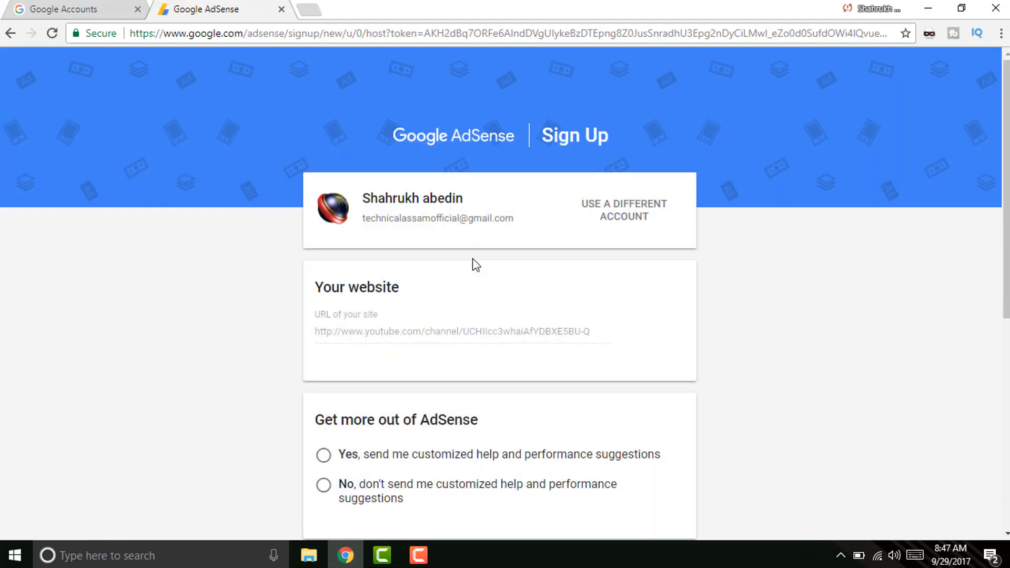
scroll(724, 219, down, 1)
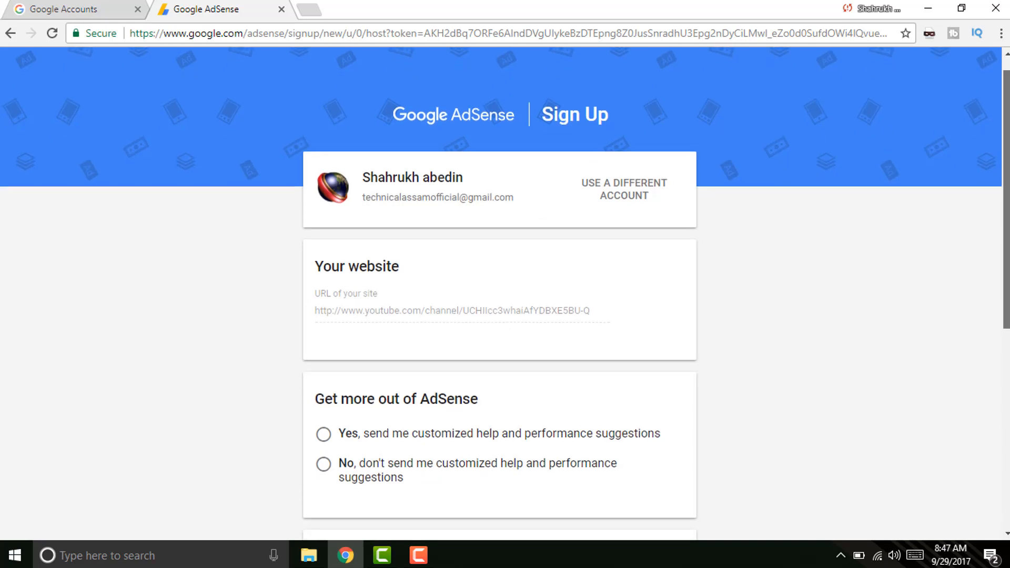
scroll(698, 263, down, 1)
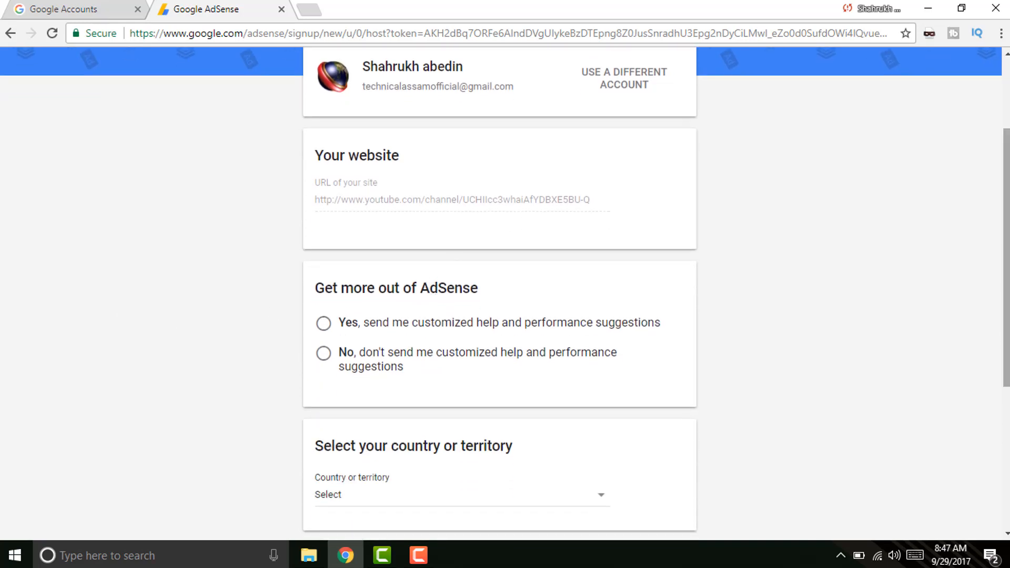
scroll(472, 293, up, 2)
Choose Yes for customized help and performance suggestions.
scroll(472, 293, down, 1)
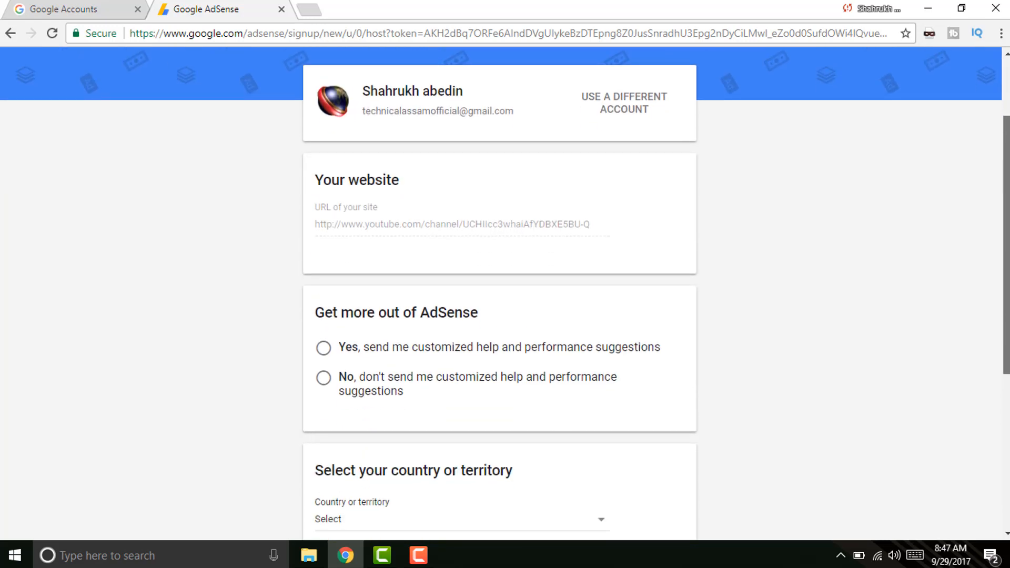
scroll(512, 259, down, 1)
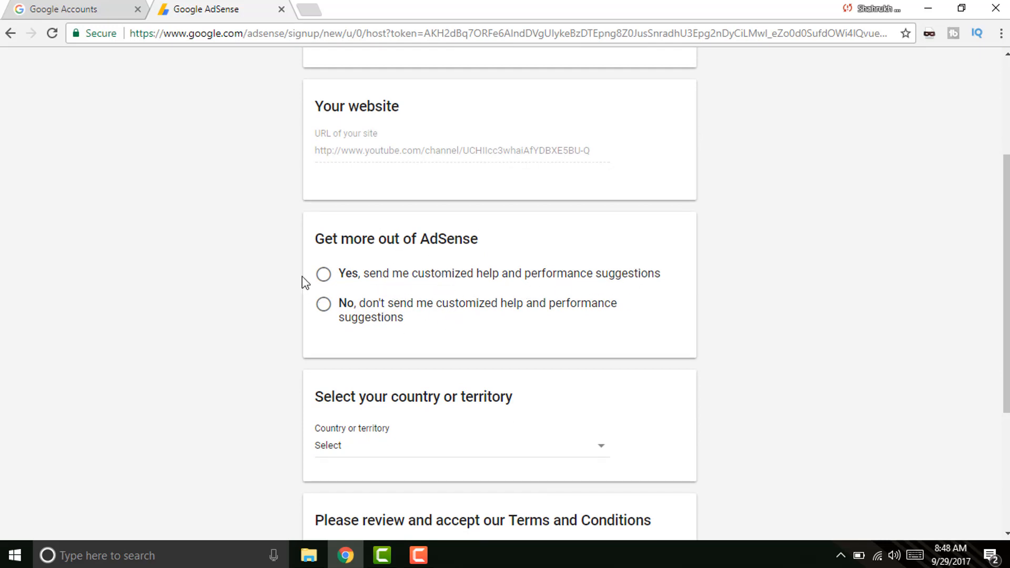
click(323, 274)
scroll(895, 263, down, 1)
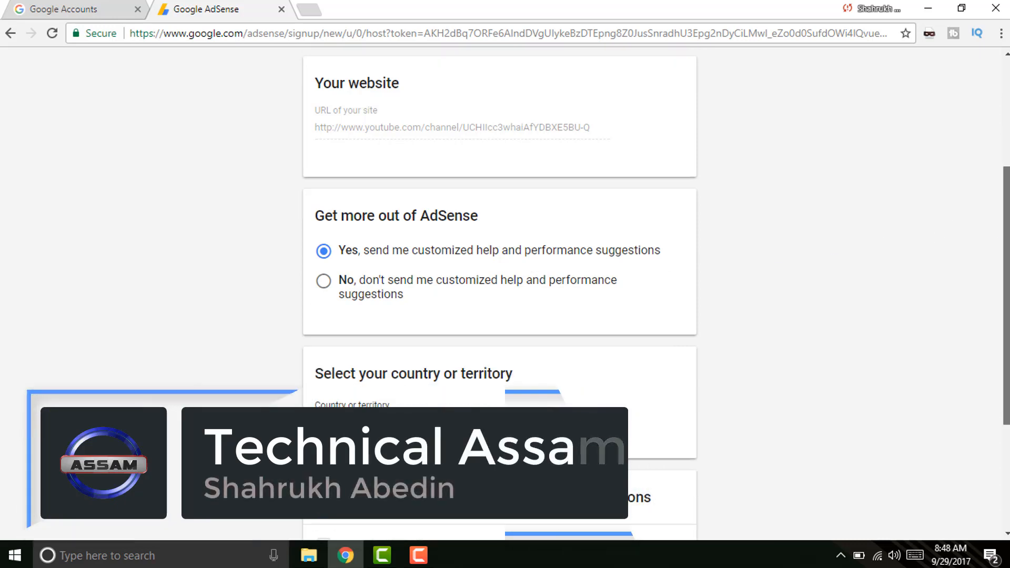
scroll(373, 308, up, 2)
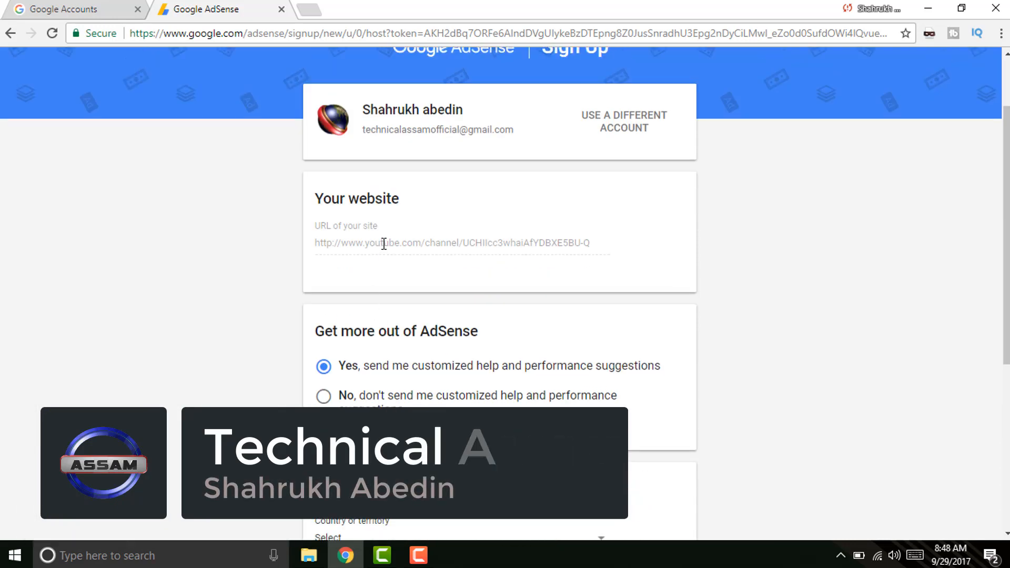
Load YouTube in a new tab, select the channel page's URL, and return to the AdSense form.
click(311, 10)
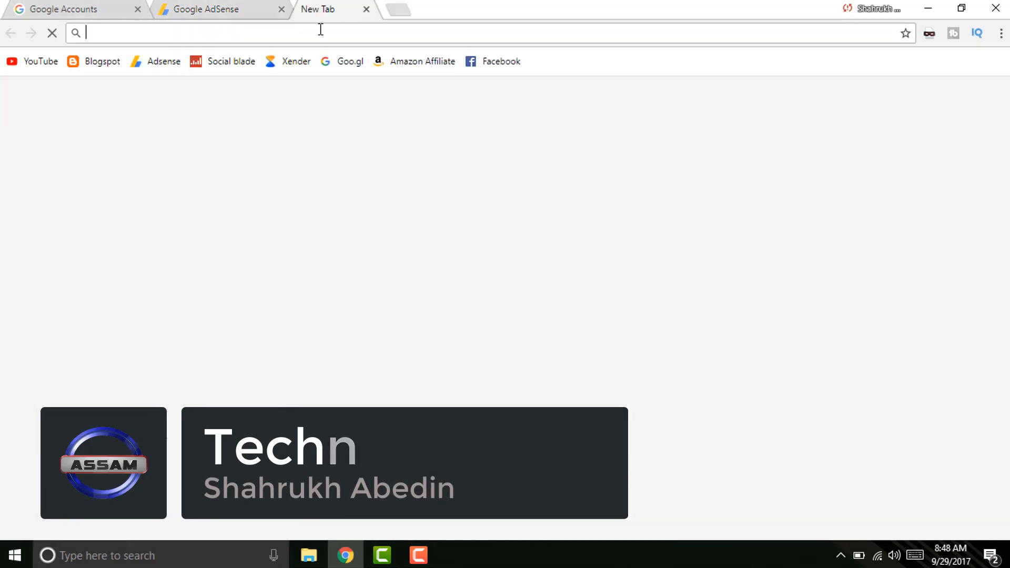
text(youtube.com)
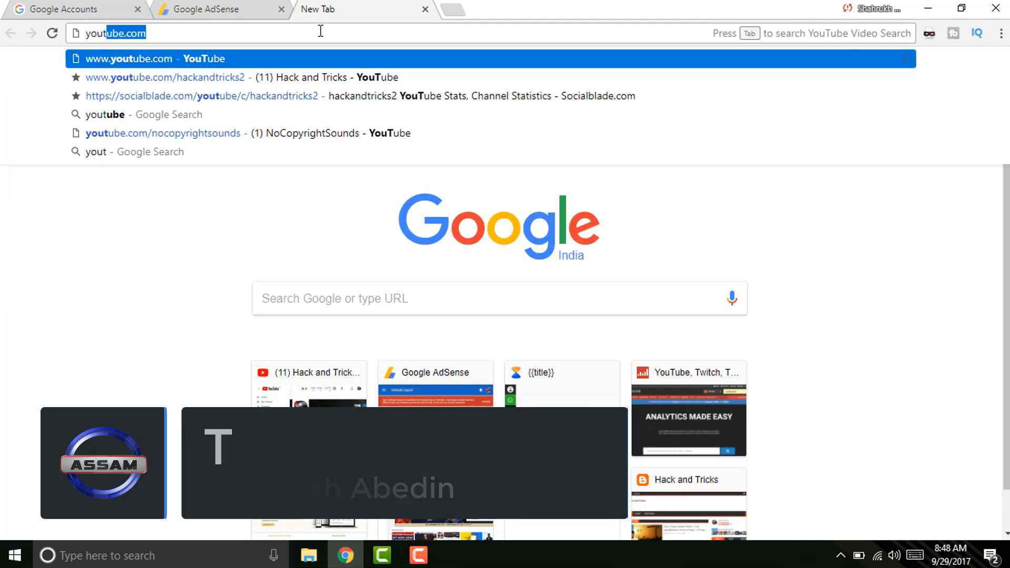
key(Return)
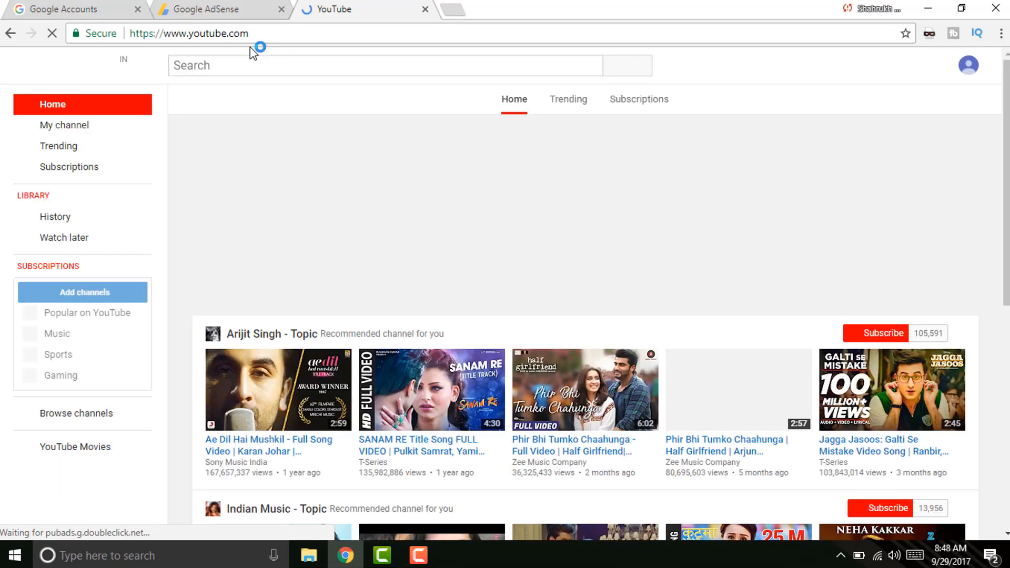
click(109, 132)
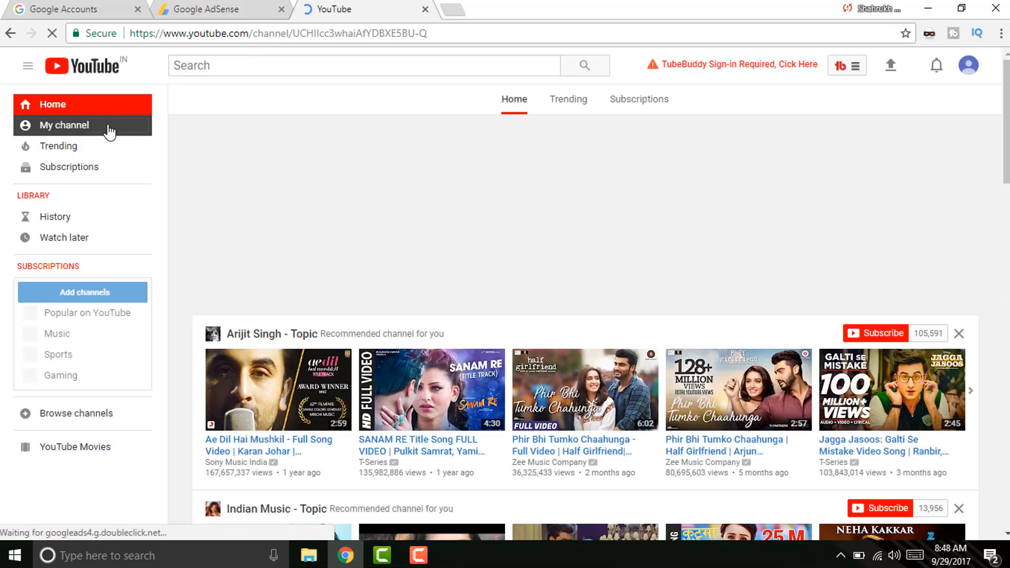
click(373, 38)
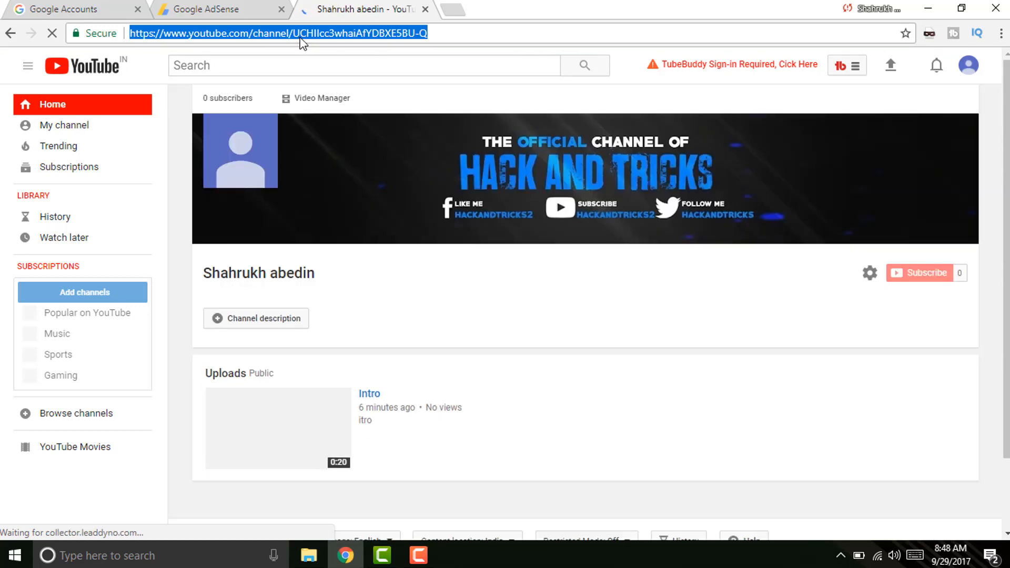
click(257, 9)
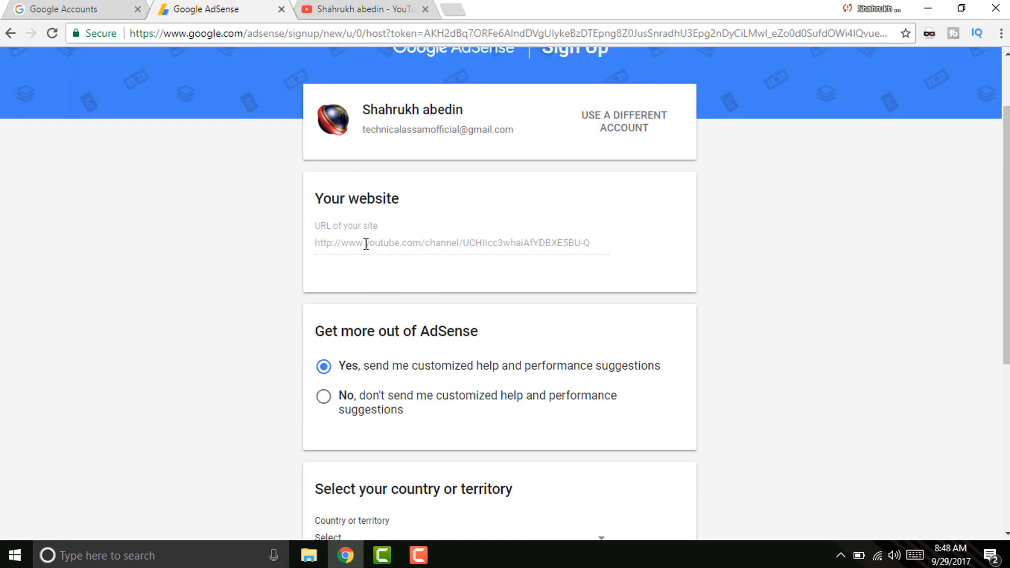
Set the country to India and accept the AdSense terms and conditions.
drag(1001, 176, 1001, 329)
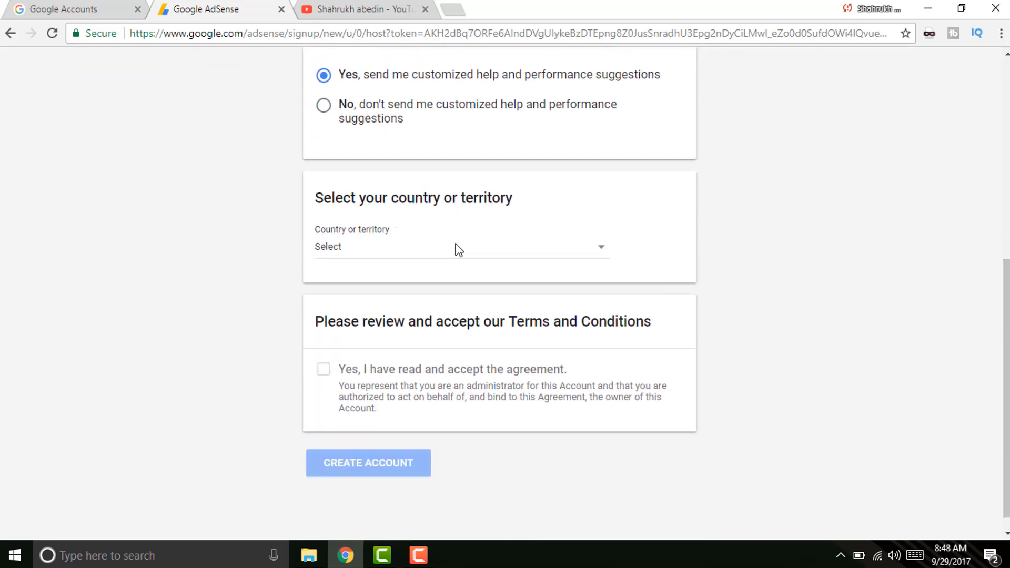
click(426, 258)
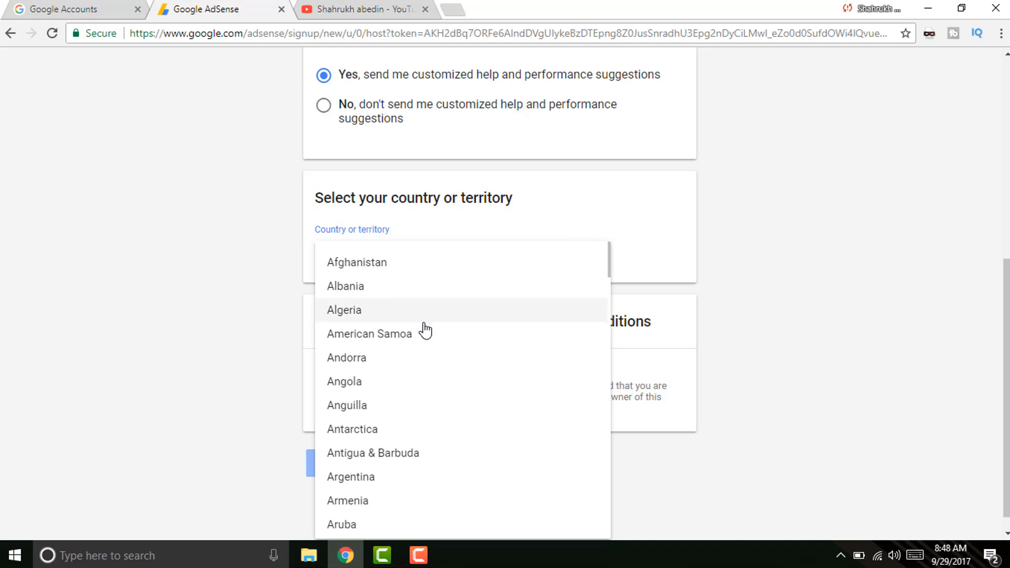
scroll(423, 330, down, 5)
scroll(426, 330, down, 20)
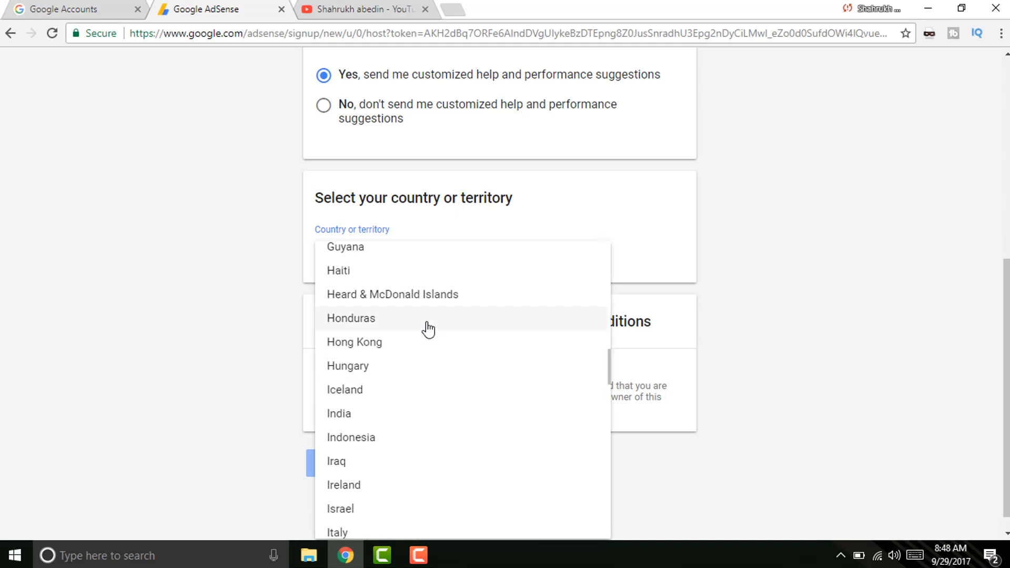
click(356, 420)
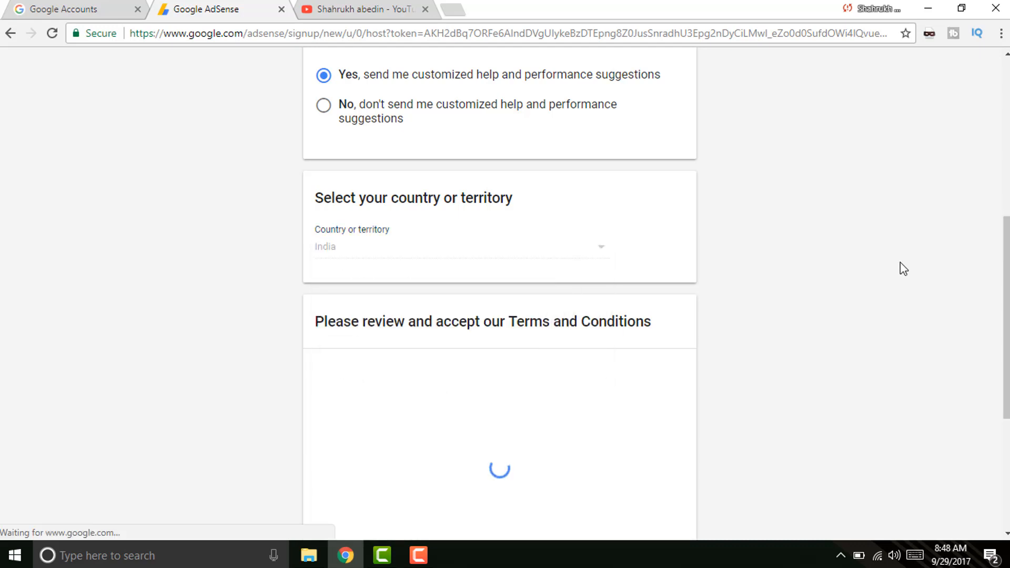
scroll(226, 316, down, 6)
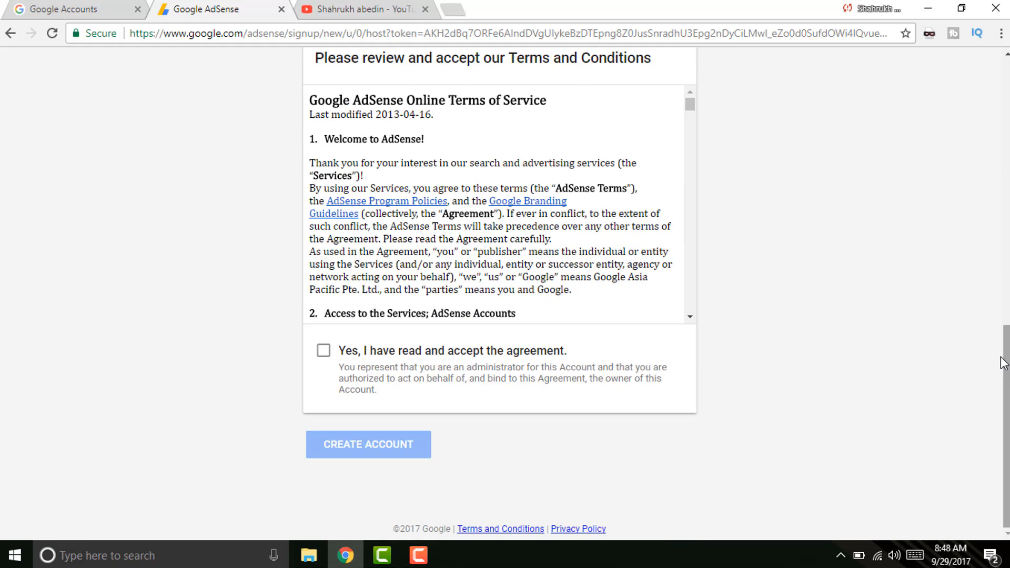
click(323, 351)
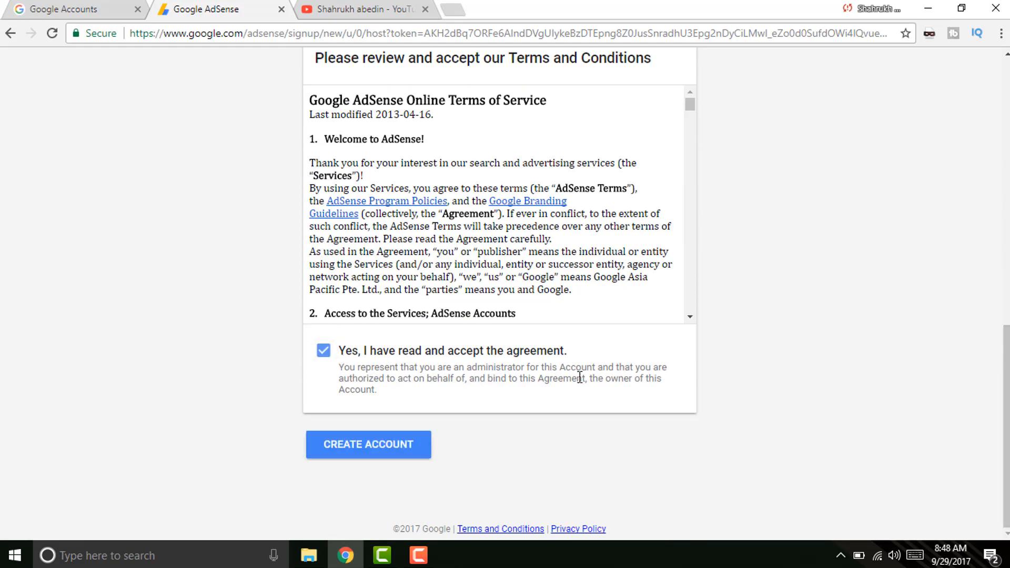
Create the AdSense account and get past the welcome screen.
scroll(461, 241, up, 1)
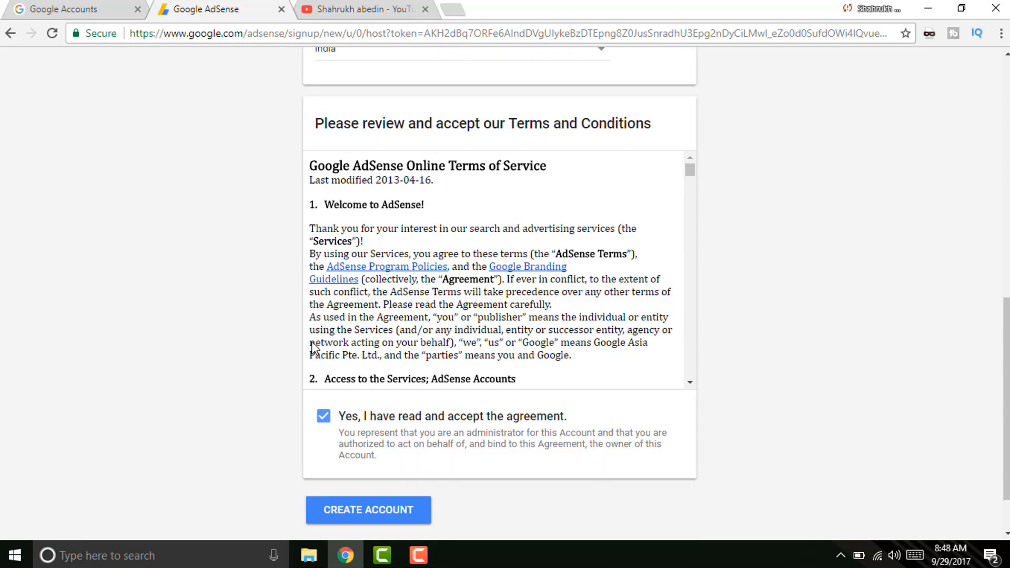
drag(689, 171, 690, 198)
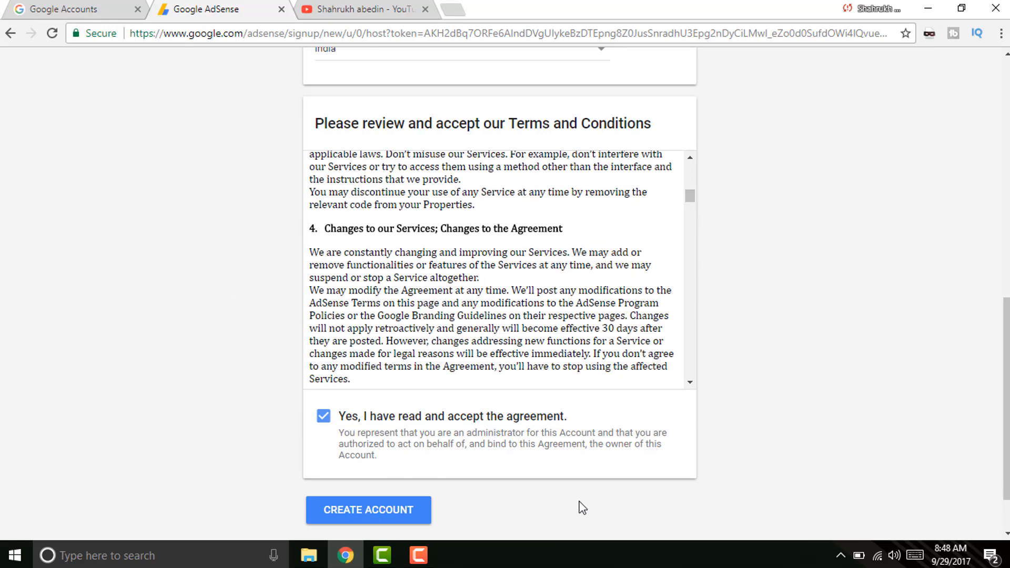
scroll(831, 398, down, 1)
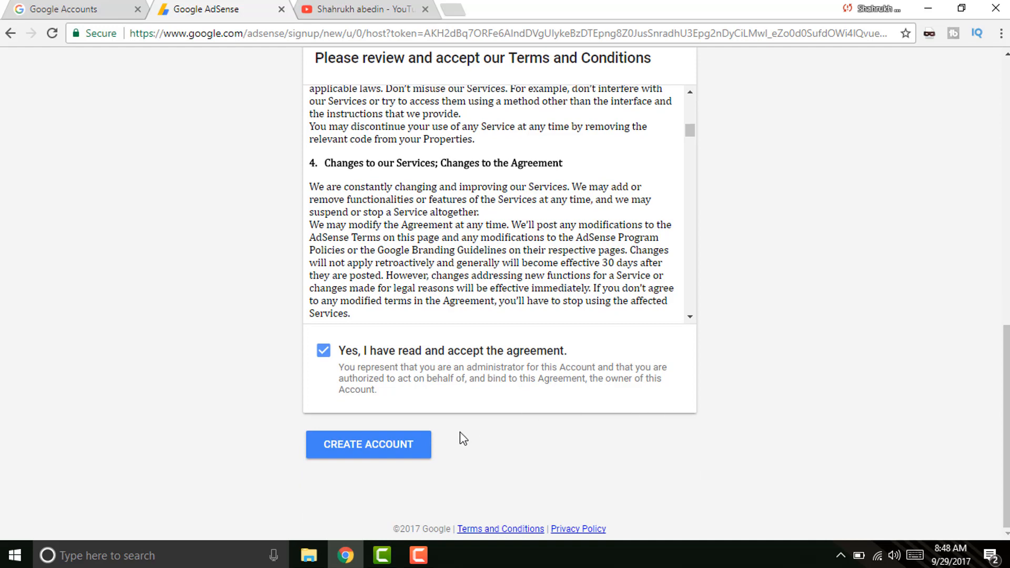
click(382, 454)
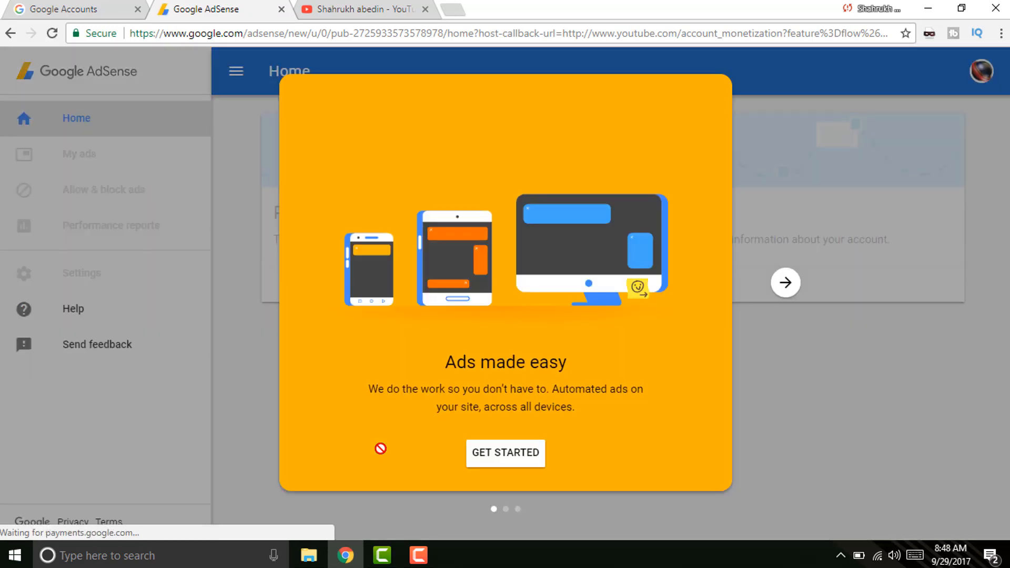
click(505, 453)
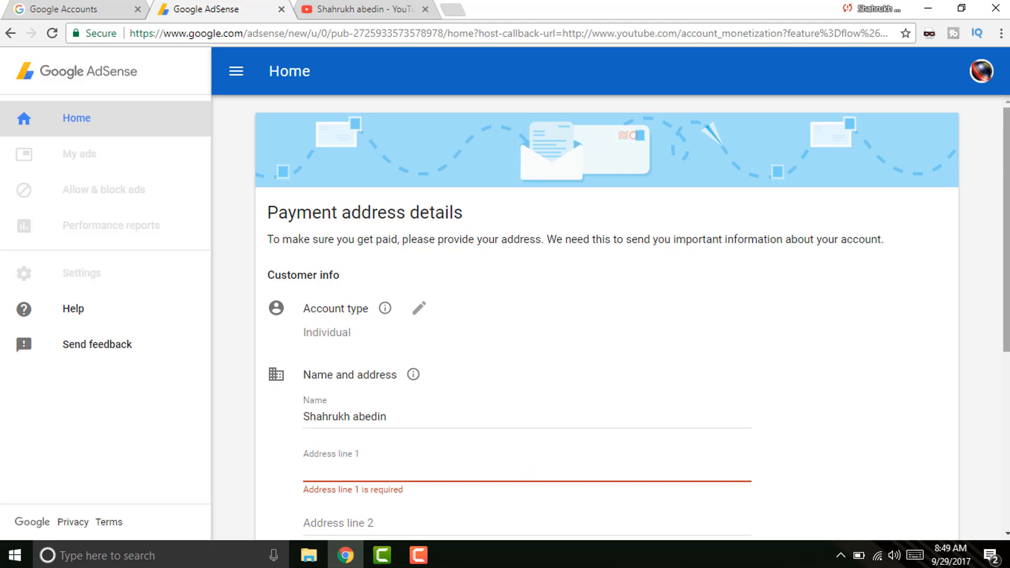
scroll(674, 327, down, 2)
click(354, 207)
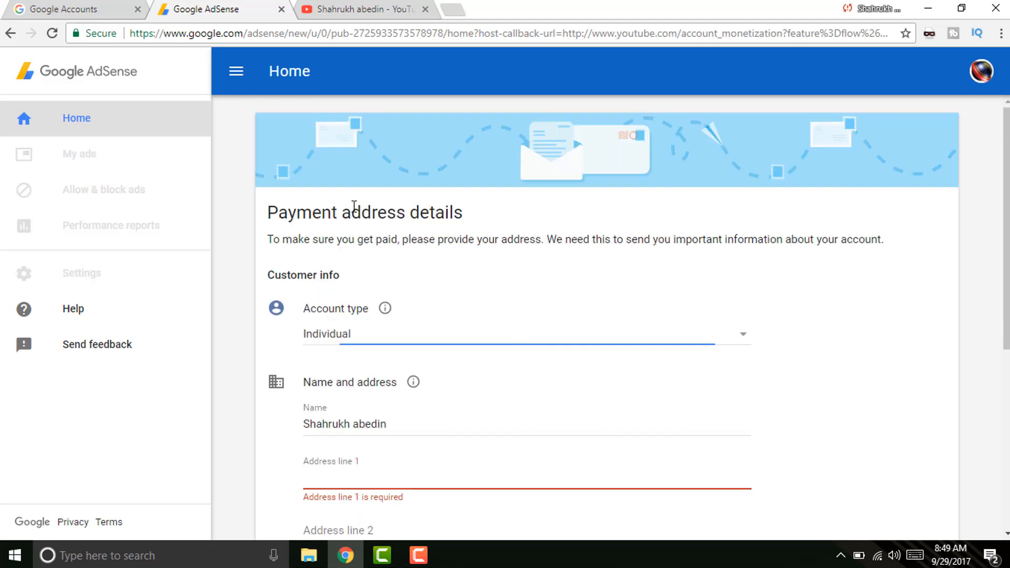
click(360, 338)
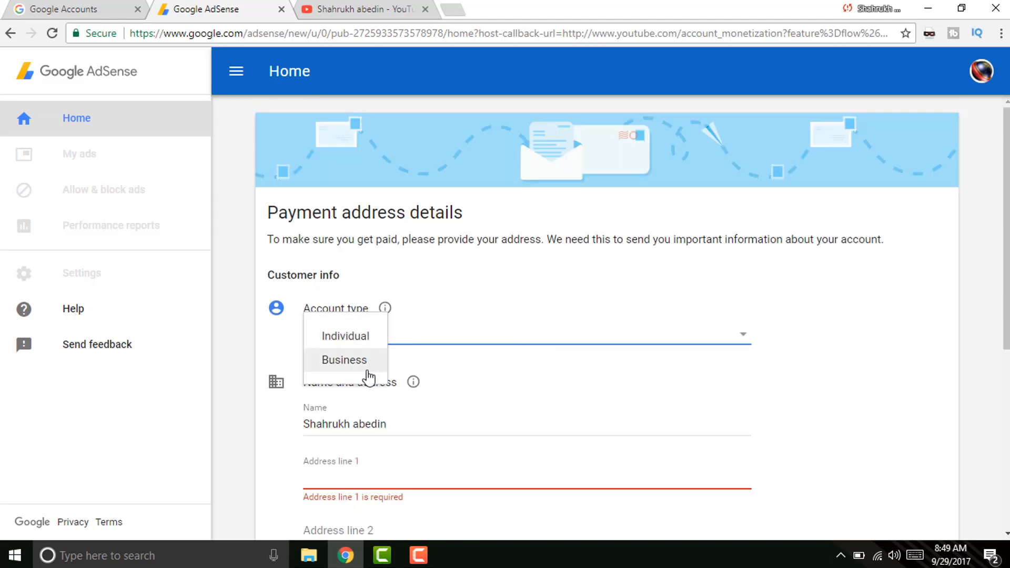
click(469, 316)
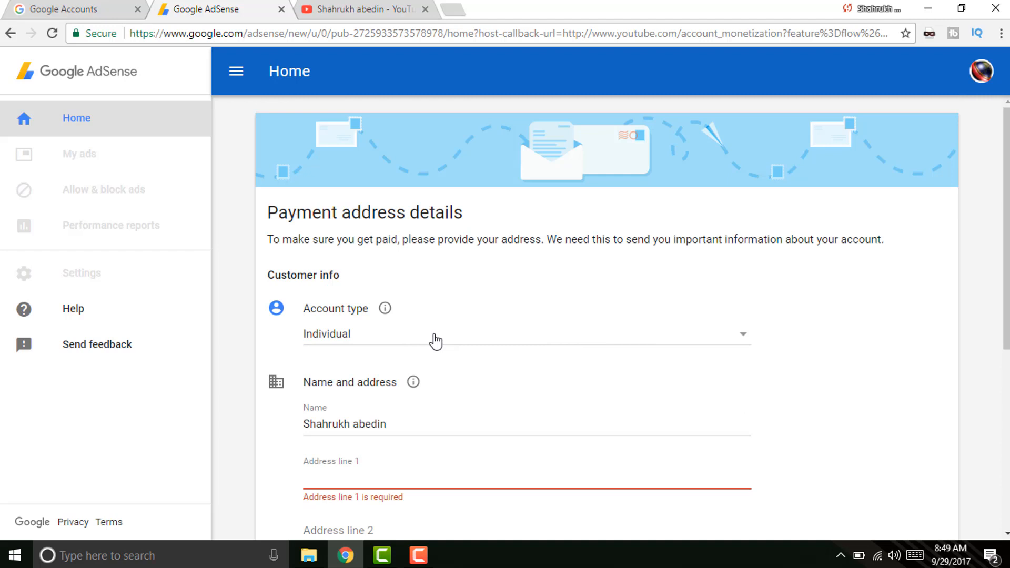
scroll(548, 358, down, 1)
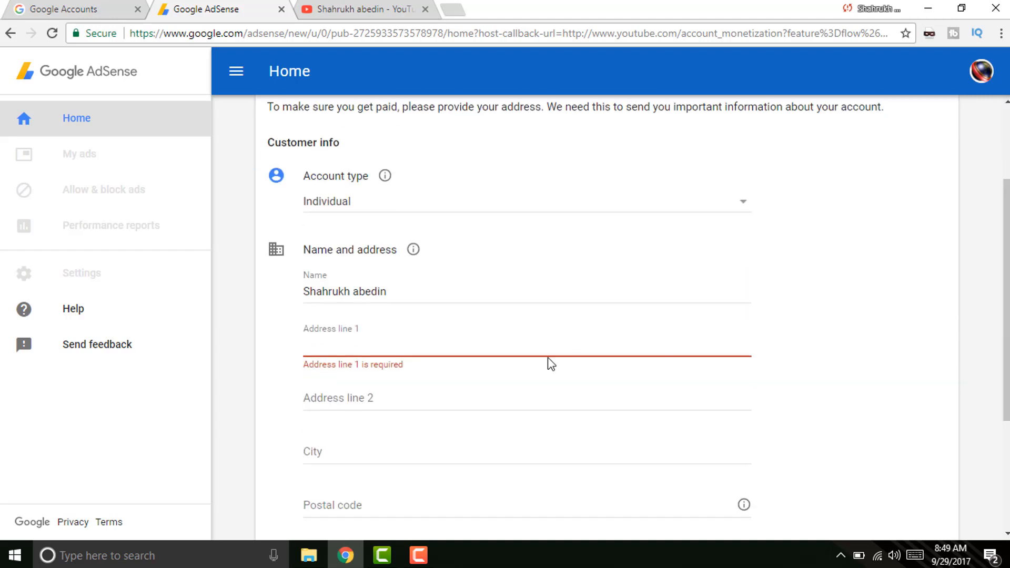
drag(395, 292, 156, 346)
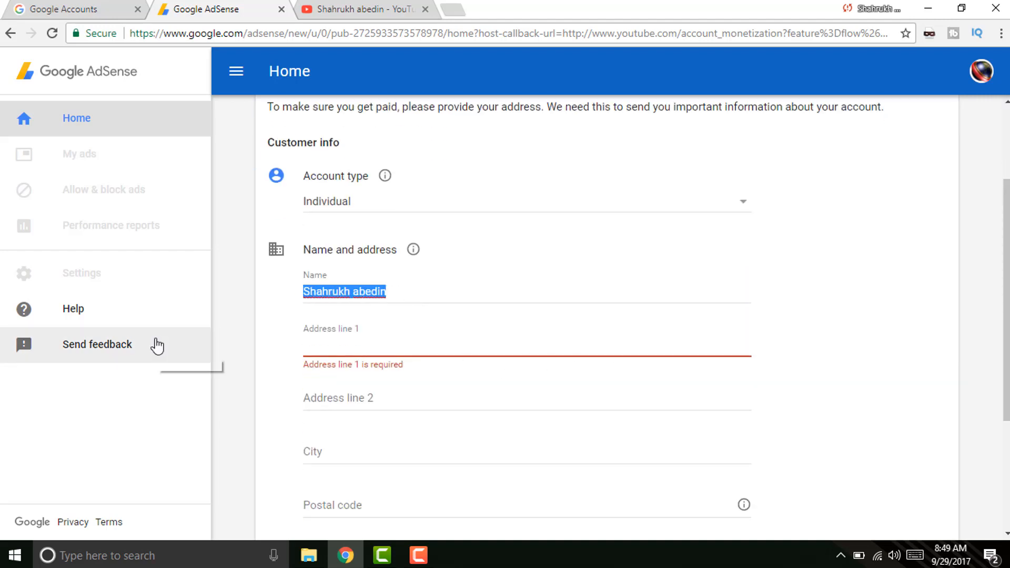
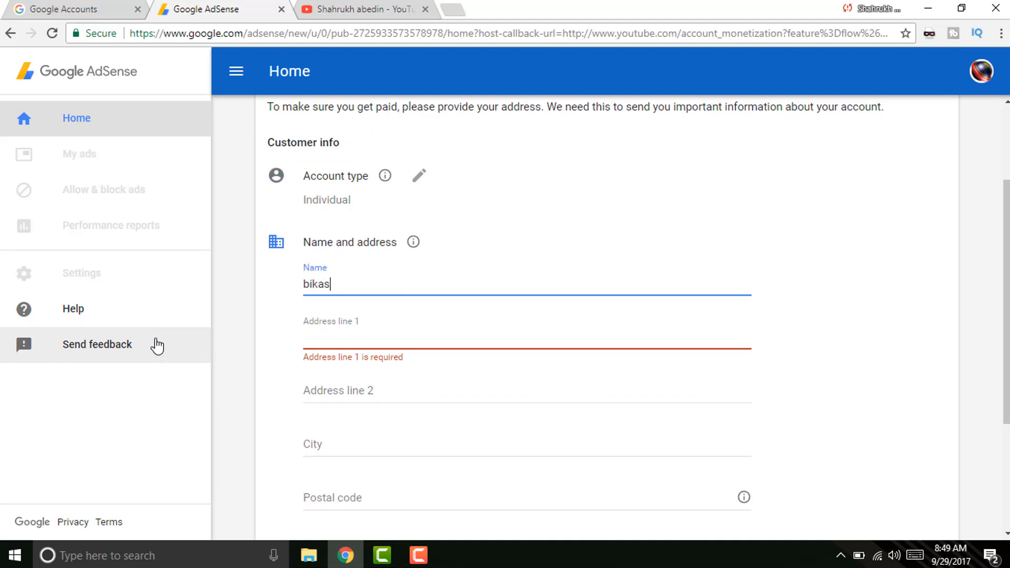
scroll(655, 305, down, 1)
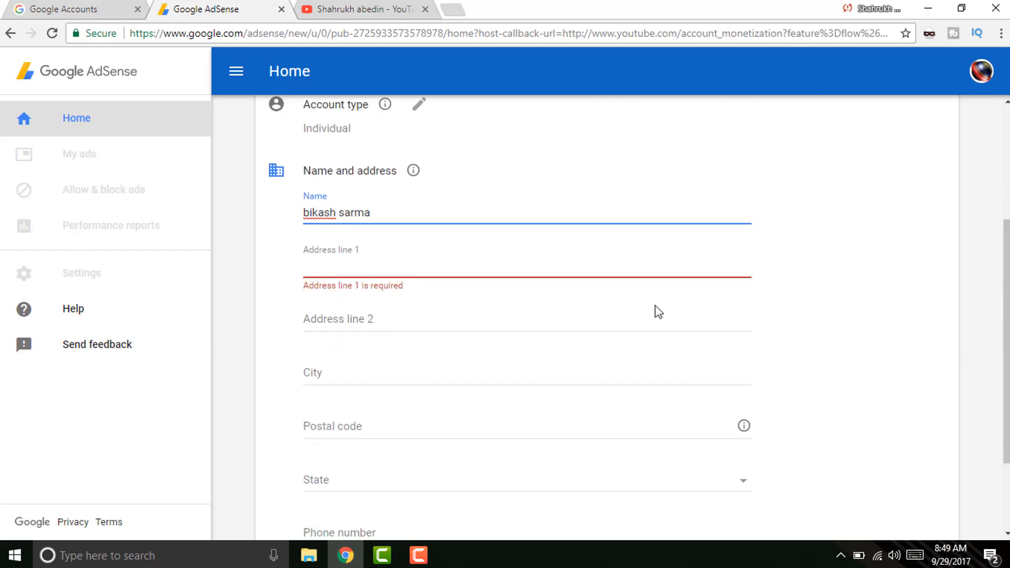
click(444, 274)
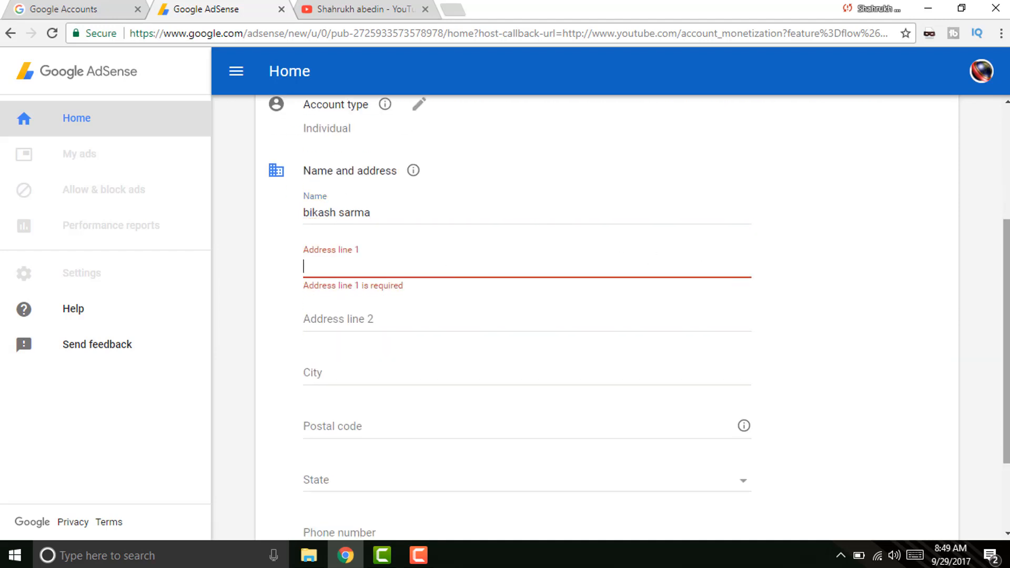
scroll(305, 274, down, 1)
click(360, 243)
click(360, 243)
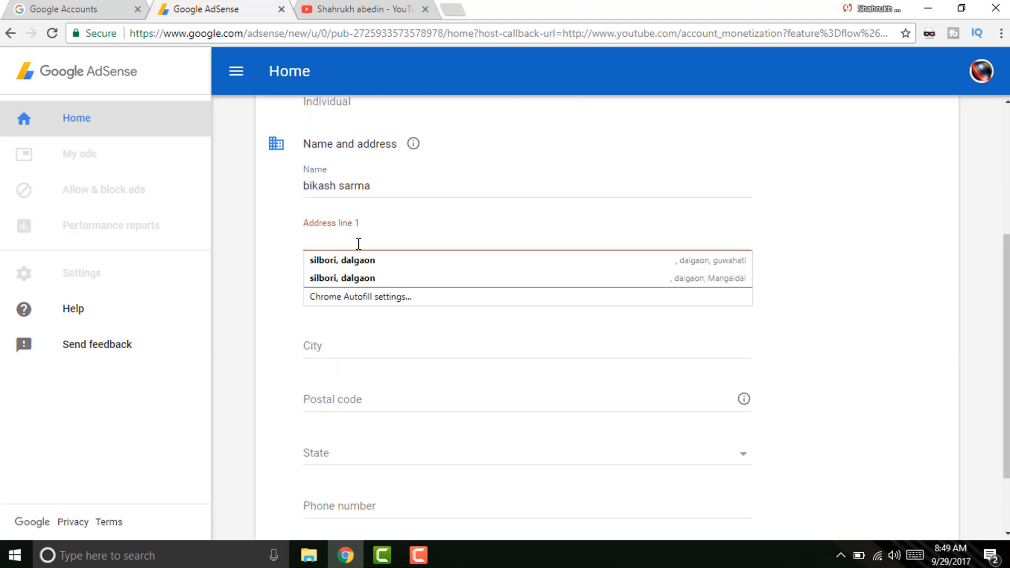
click(724, 228)
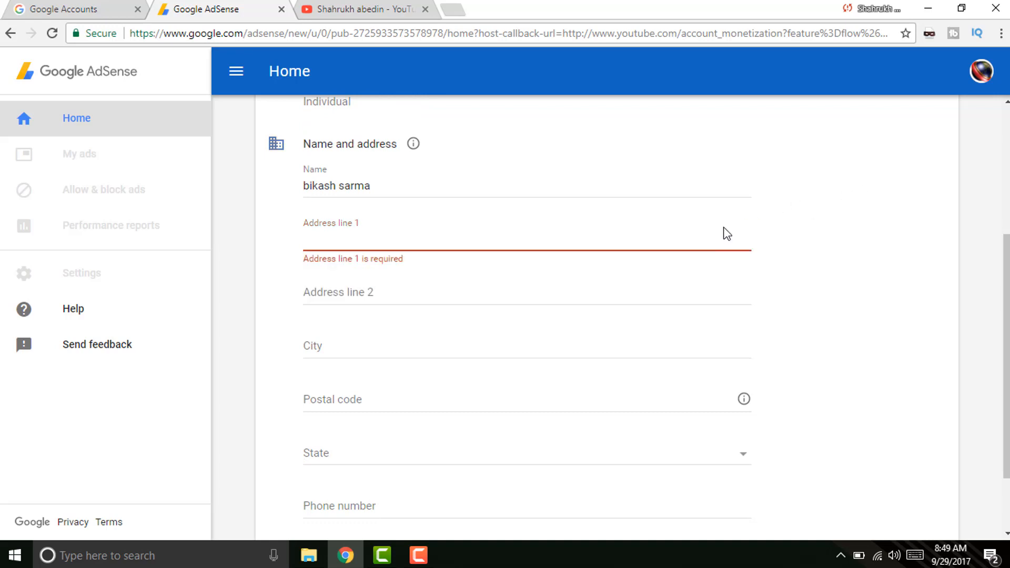
click(381, 300)
scroll(401, 237, down, 1)
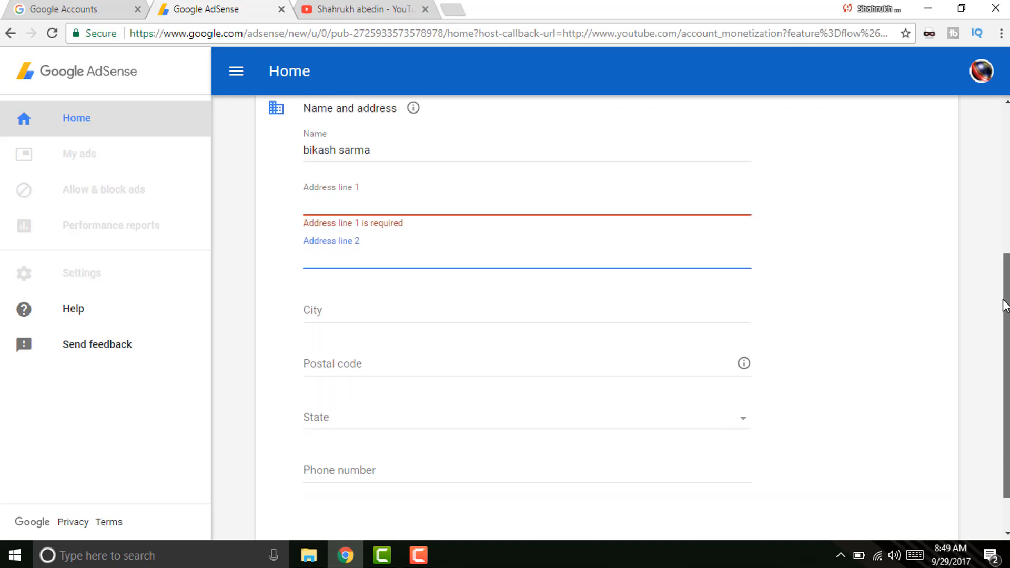
click(370, 317)
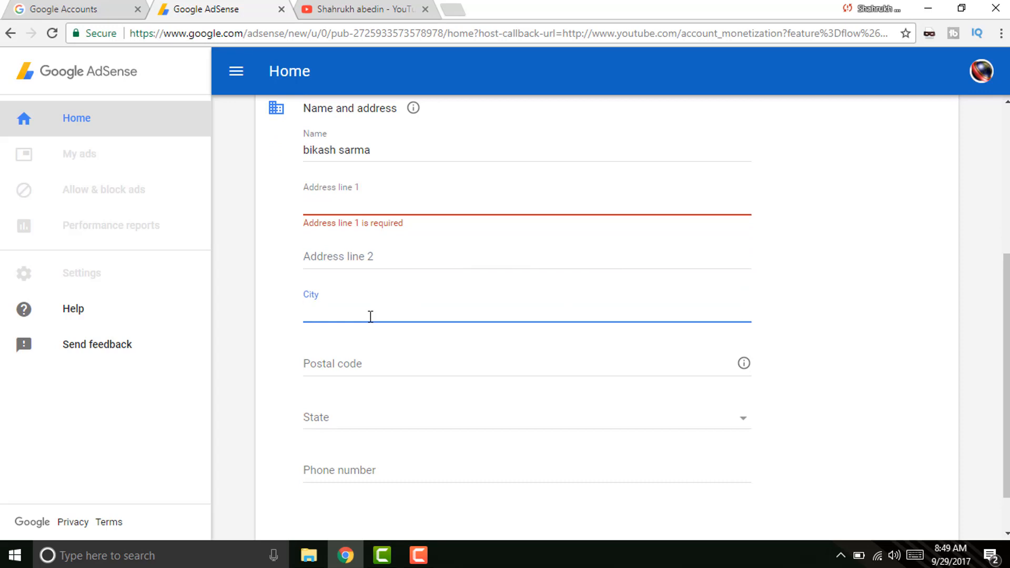
click(370, 316)
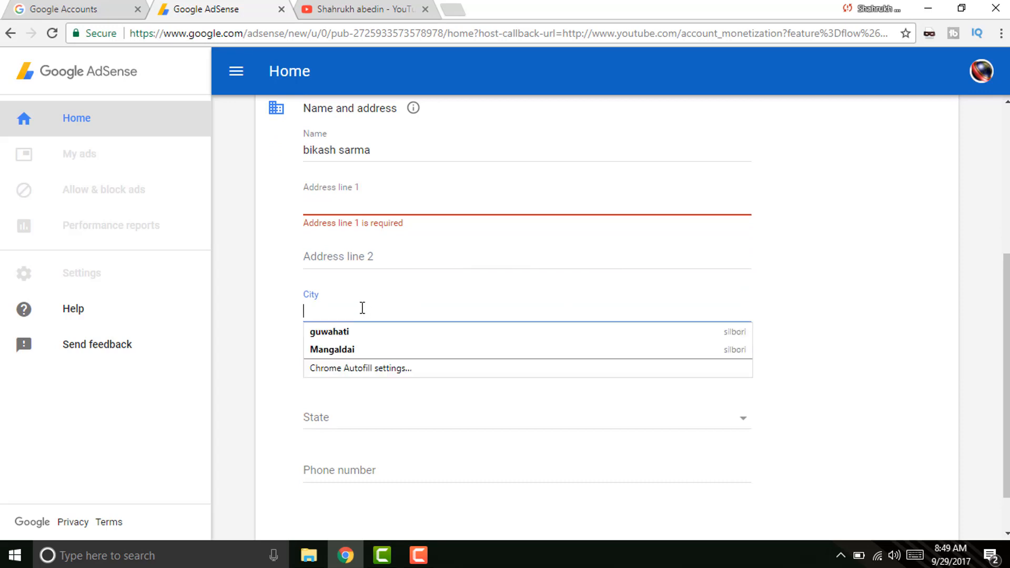
click(874, 275)
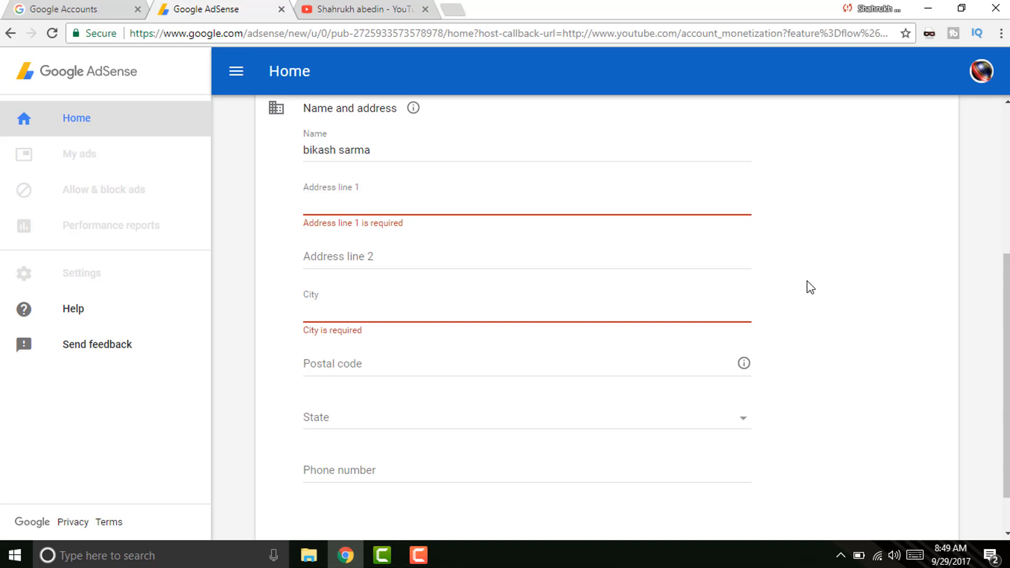
click(361, 366)
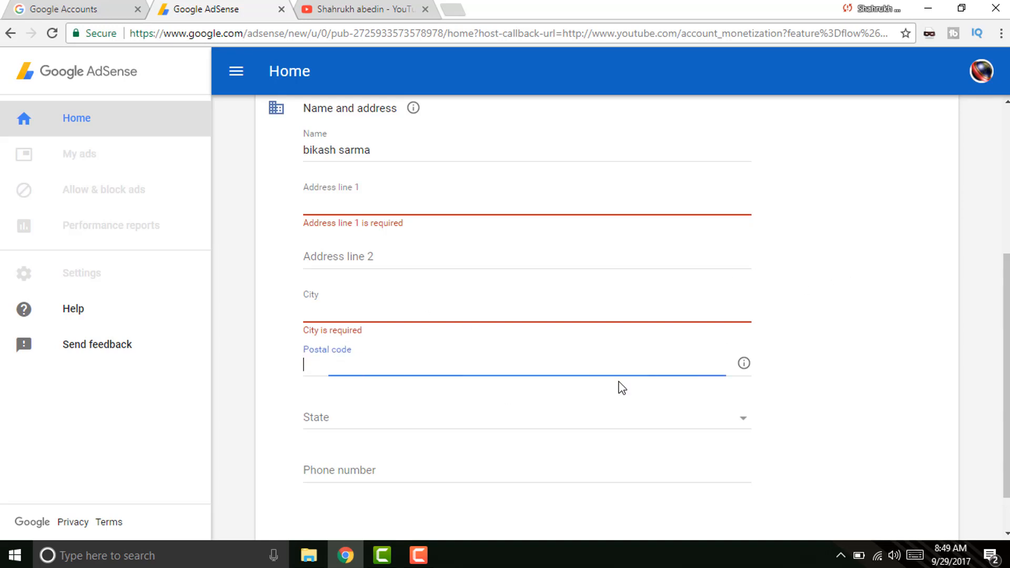
scroll(386, 368, down, 1)
click(386, 367)
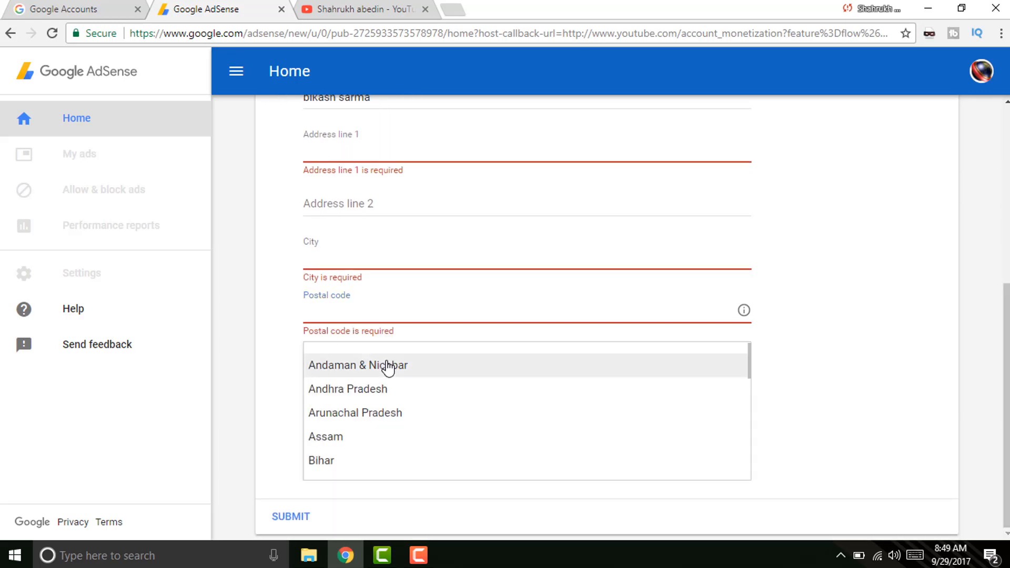
click(879, 243)
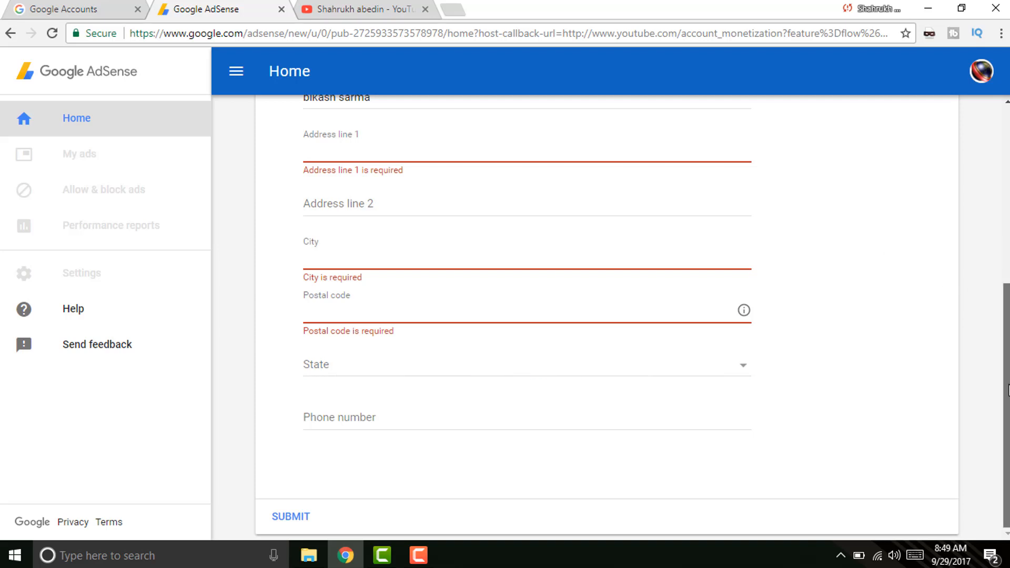
click(325, 410)
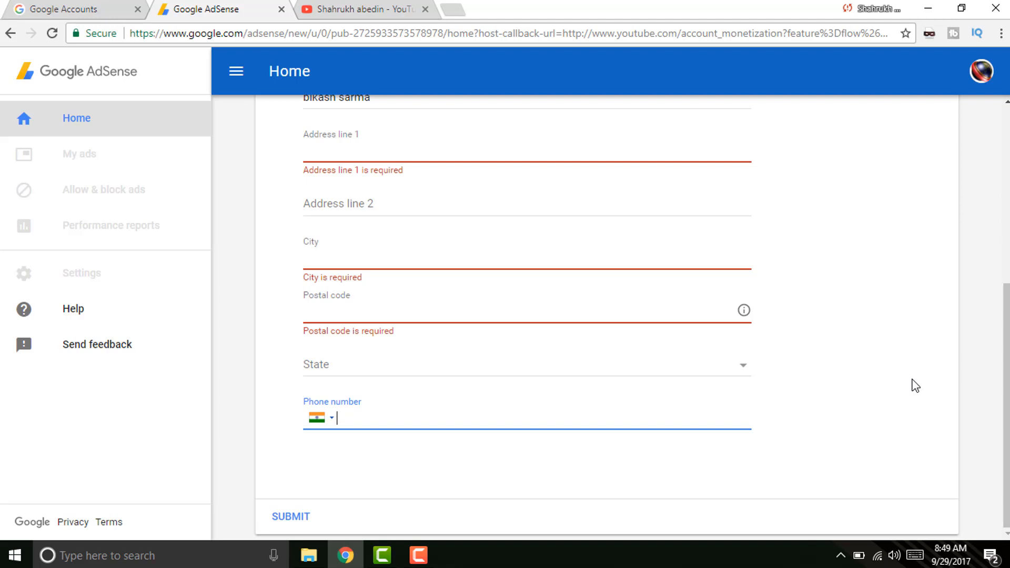
scroll(921, 405, up, 1)
scroll(926, 421, down, 1)
Fill in address lines 1 and 2 of the payment address.
click(347, 9)
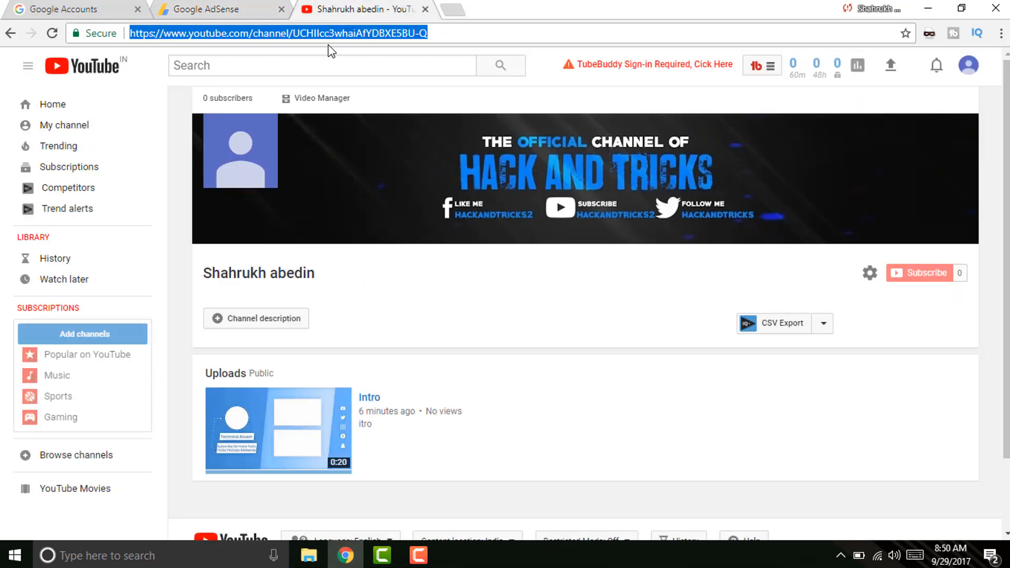
click(291, 13)
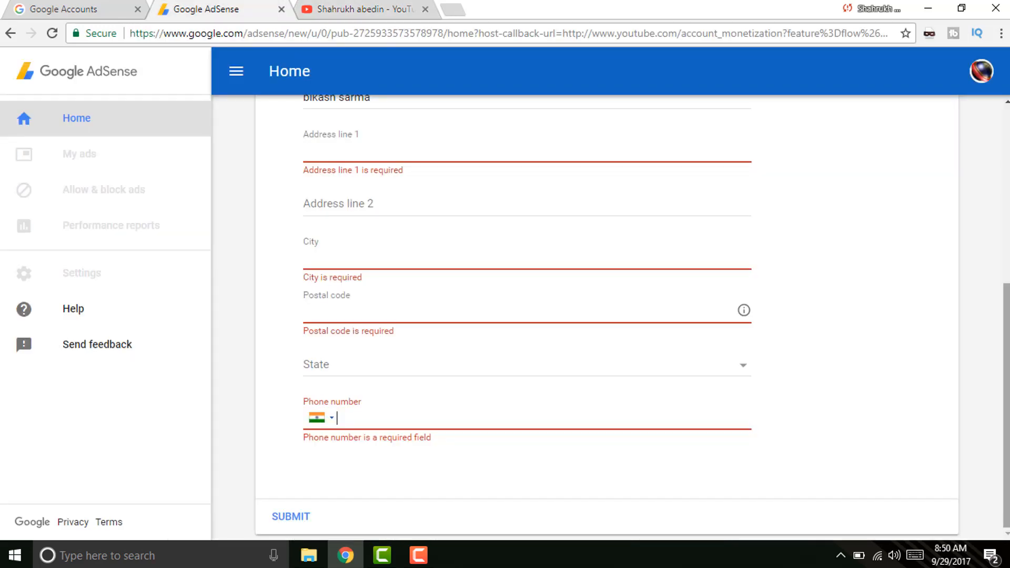
scroll(313, 347, up, 3)
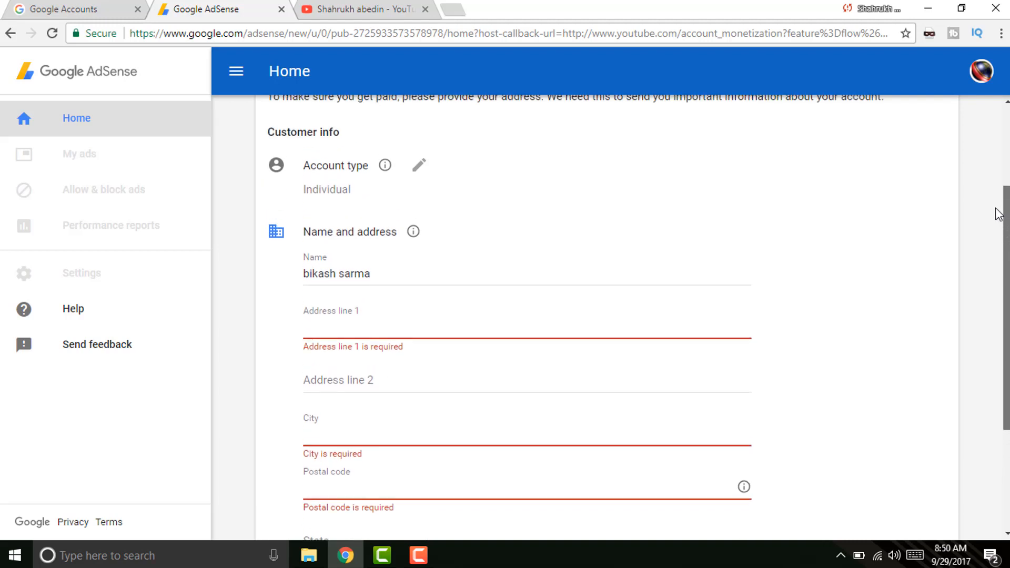
click(340, 327)
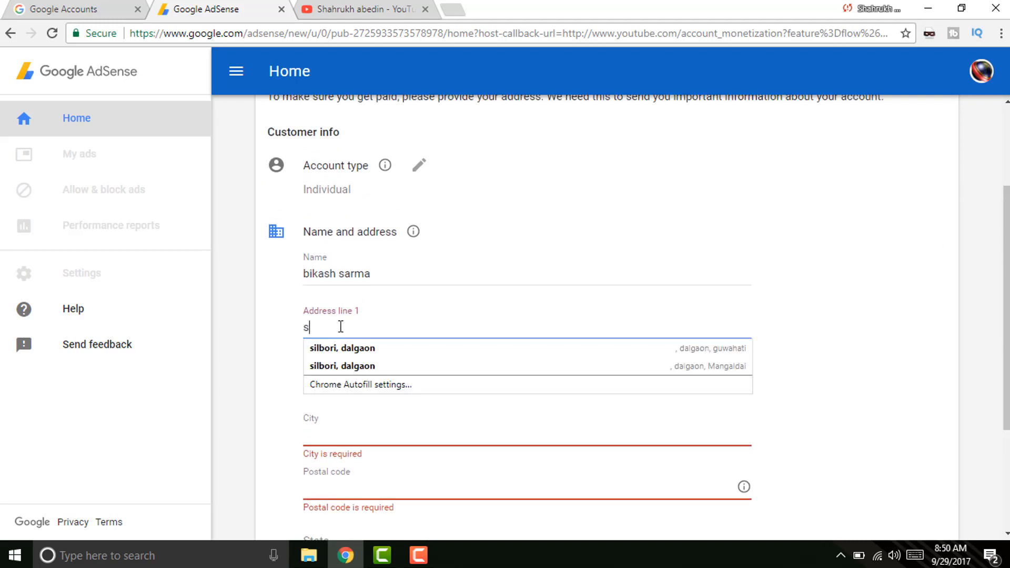
click(336, 379)
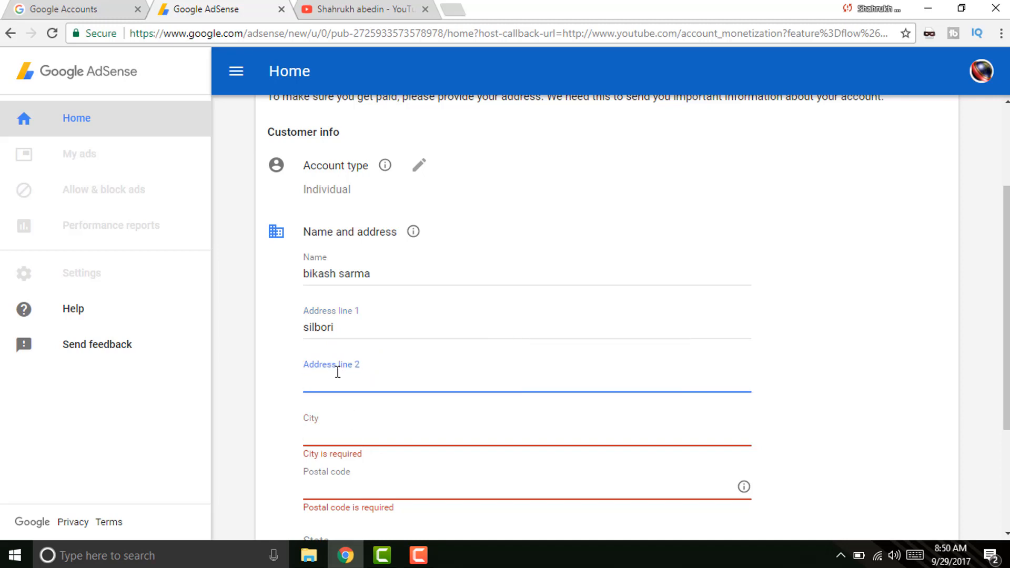
Fill the city, postal code and state using Chrome's autofill suggestion.
key(Tab)
text(g)
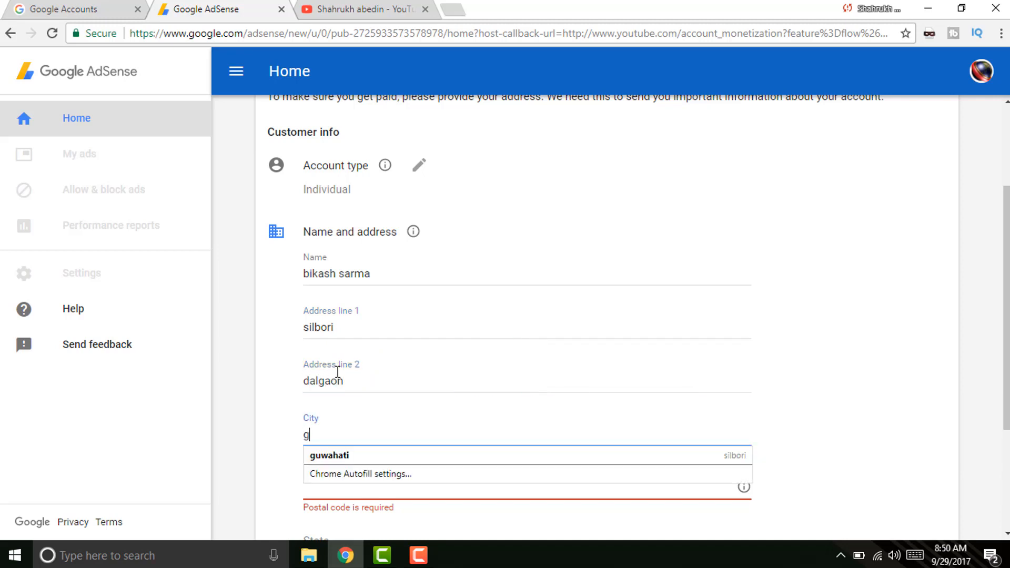
key(Down)
key(Return)
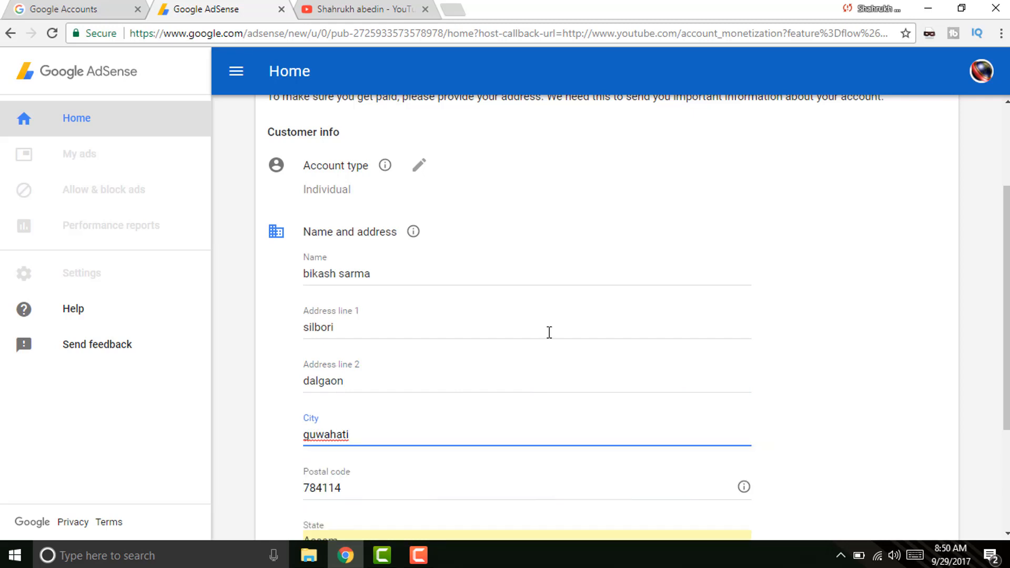
scroll(548, 333, down, 1)
scroll(374, 361, down, 3)
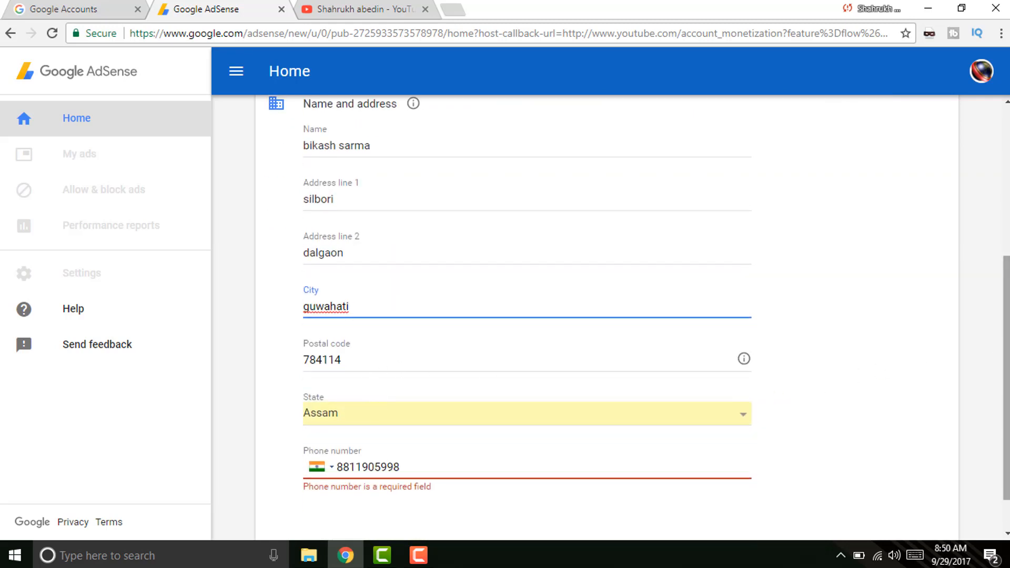
Replace the phone number with a new one and submit the payment address.
drag(417, 426, 169, 419)
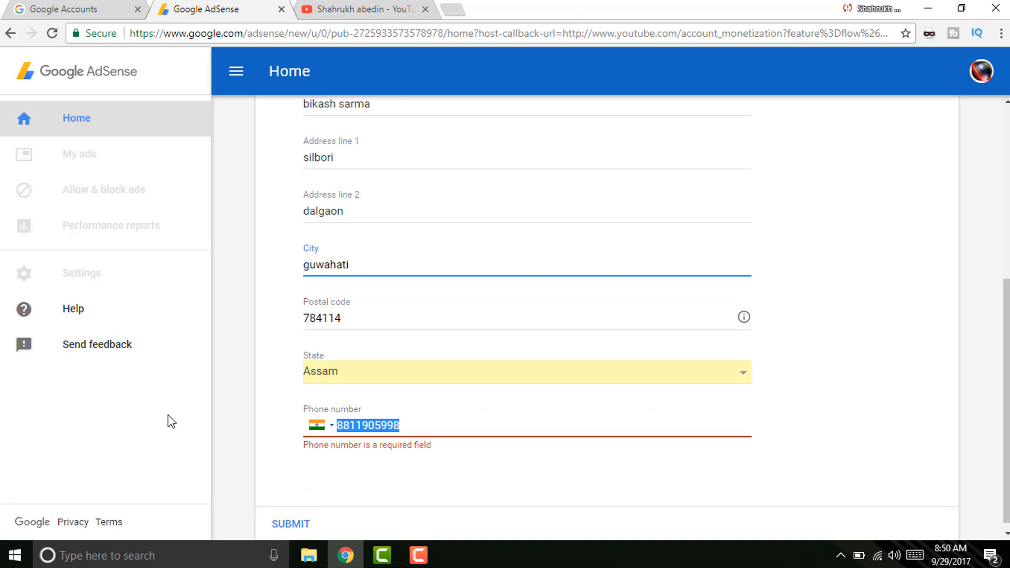
scroll(632, 317, down, 1)
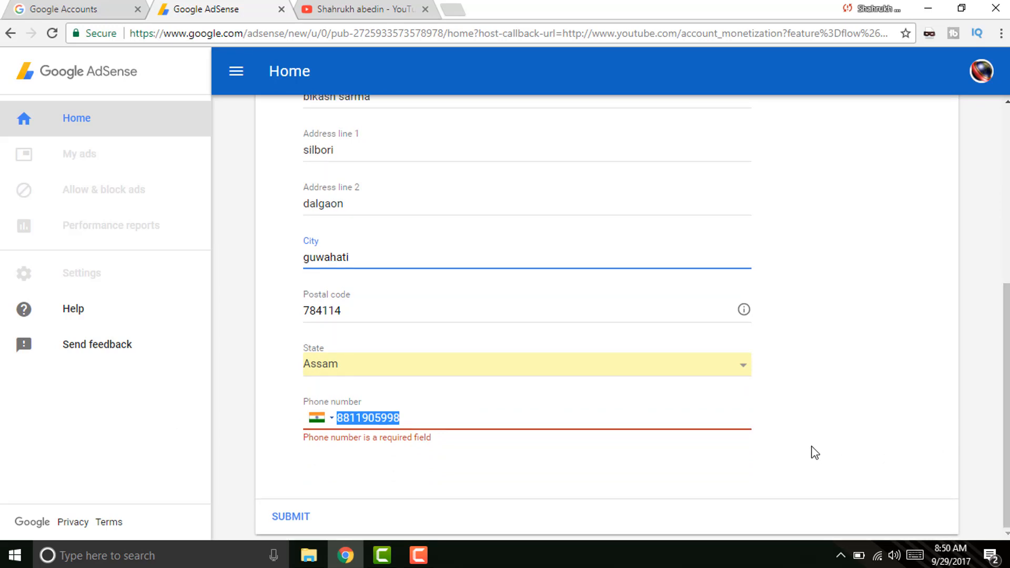
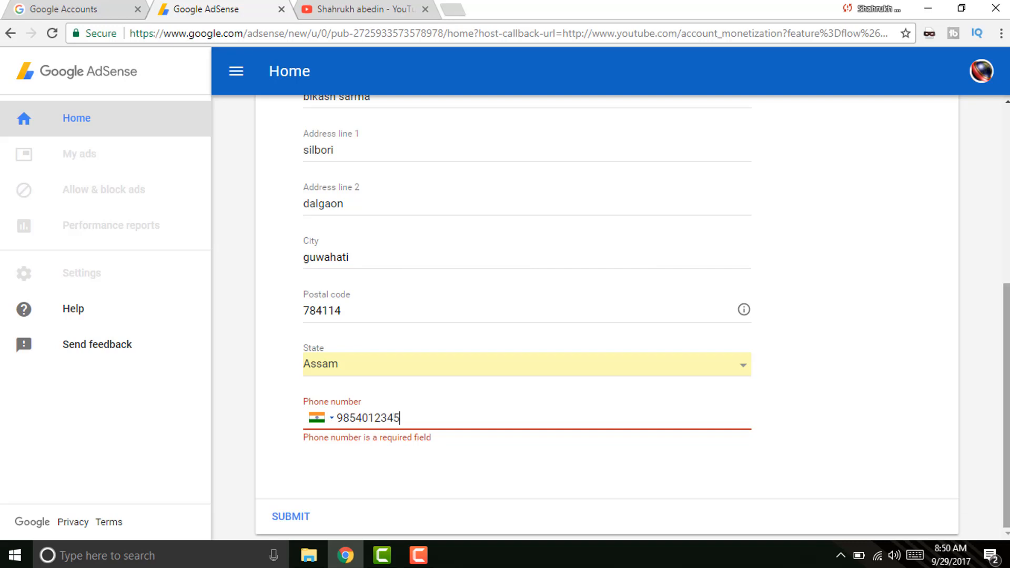
click(310, 519)
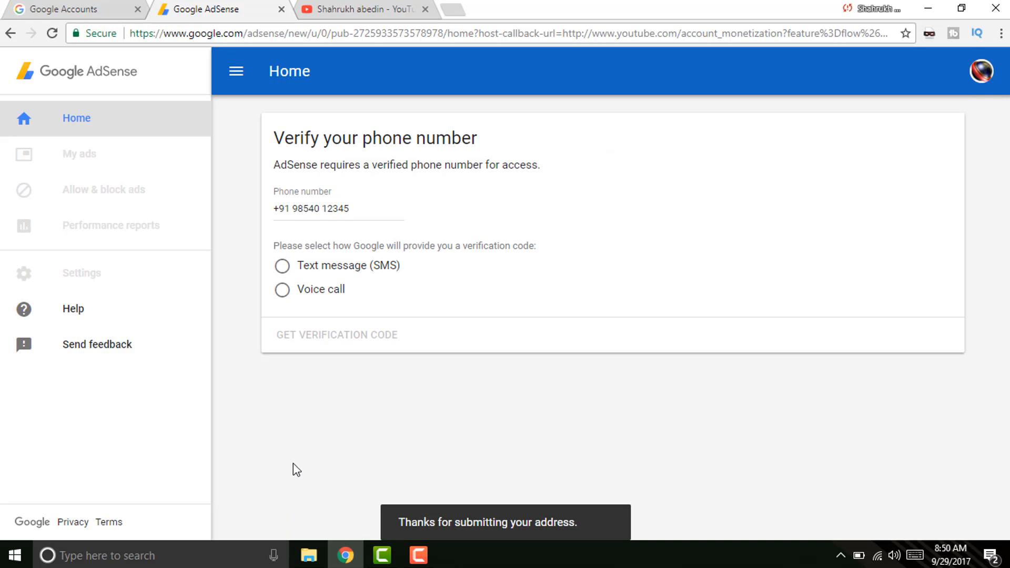
Choose Text message (SMS) for receiving the verification code.
click(283, 267)
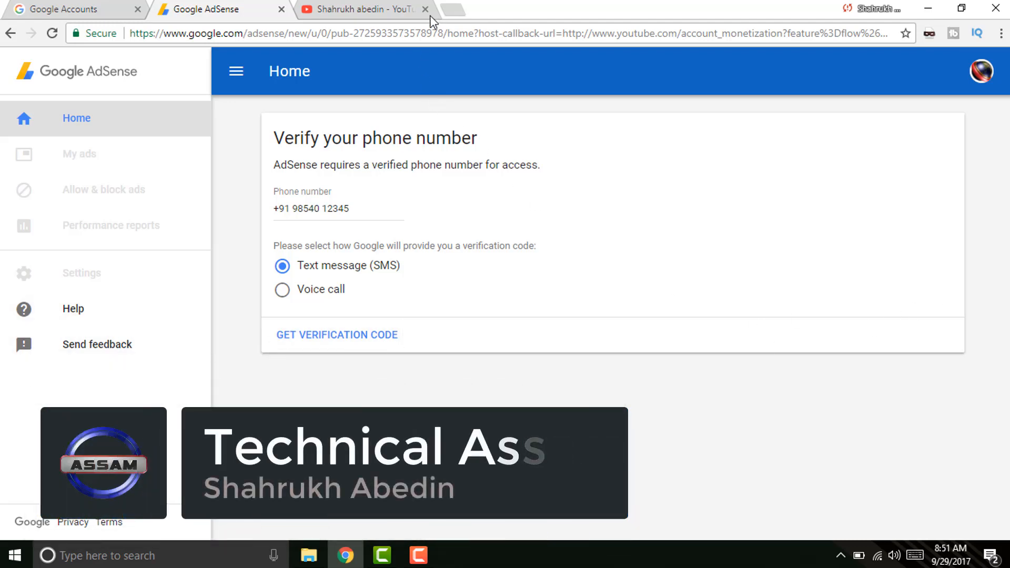
Close the AdSense tab and collapse the YouTube guide sidebar.
click(381, 9)
click(281, 9)
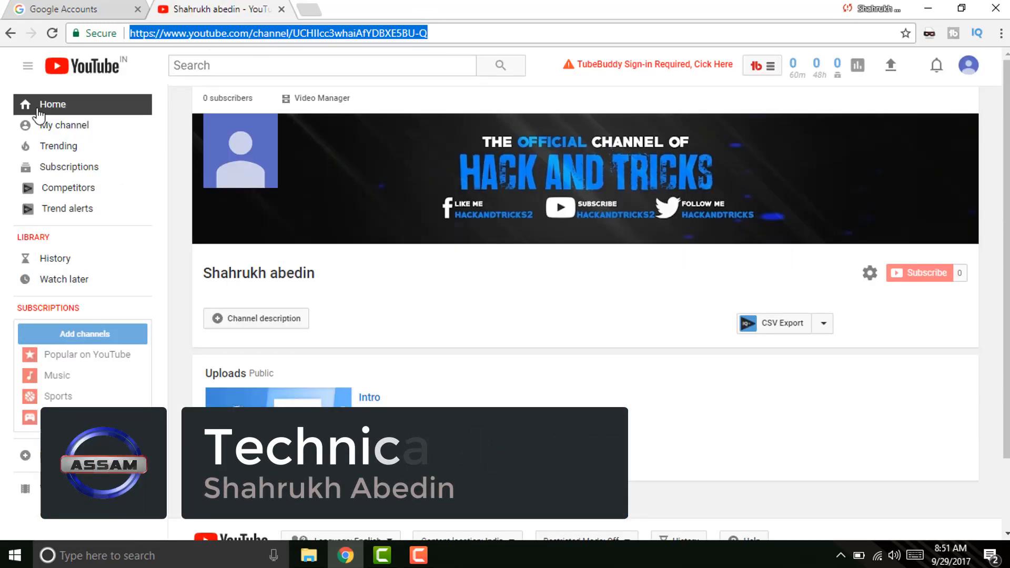
click(29, 67)
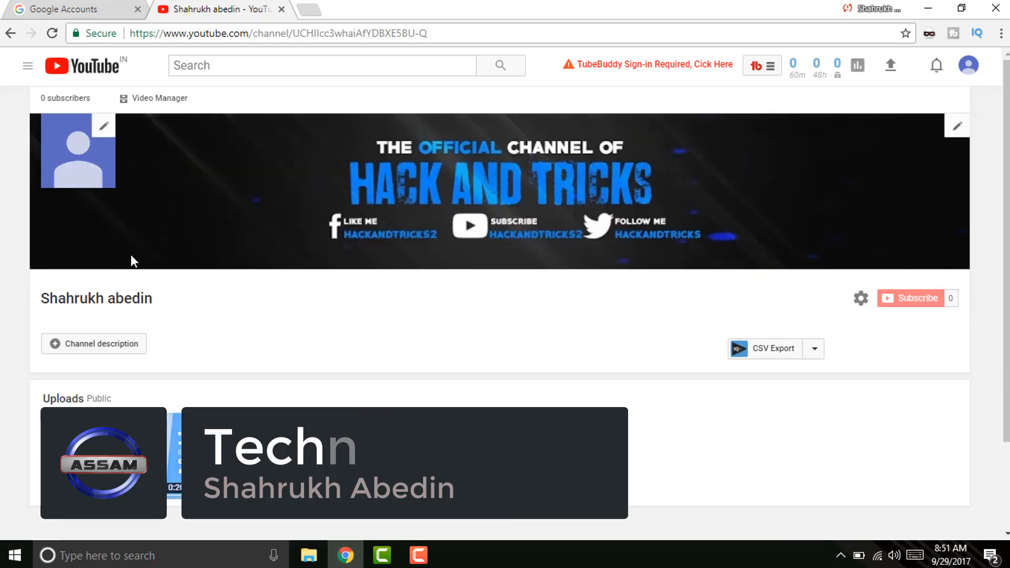
click(967, 66)
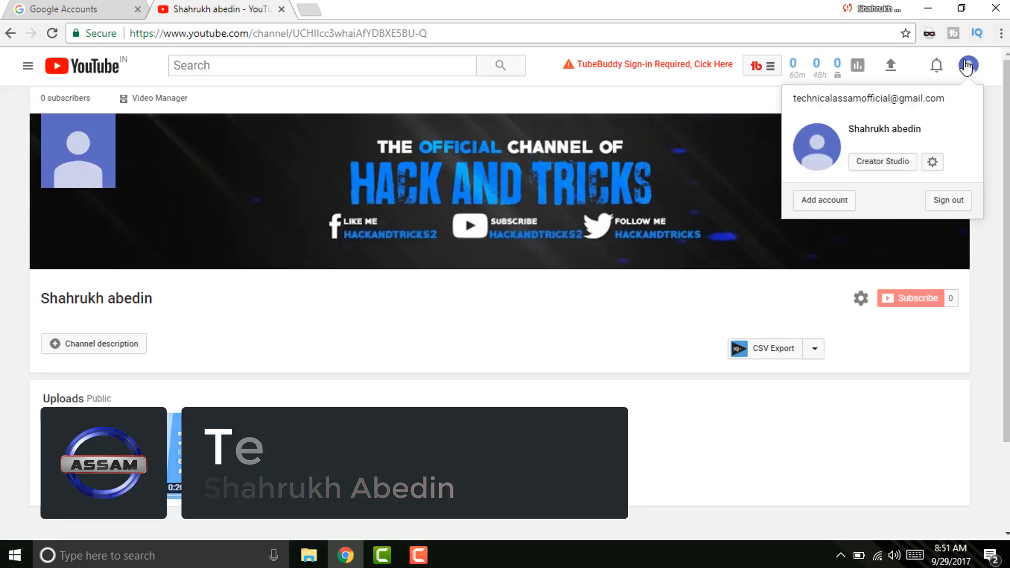
click(892, 162)
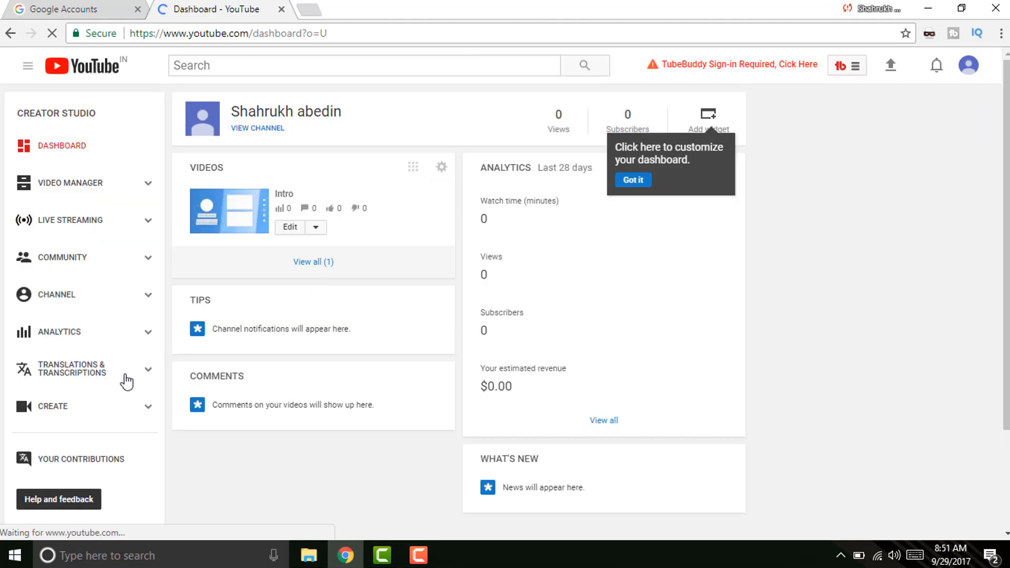
click(72, 296)
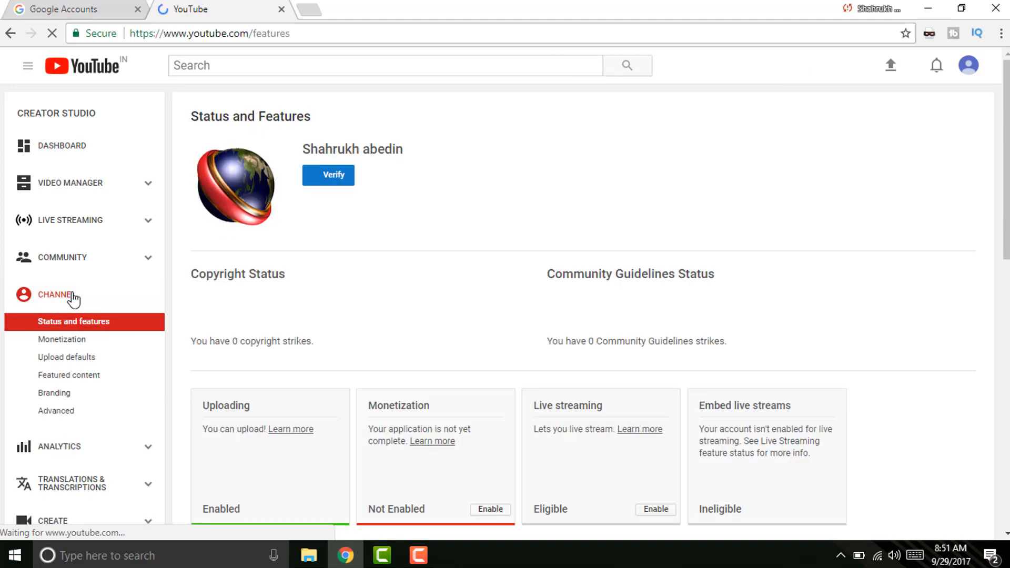
scroll(821, 347, down, 2)
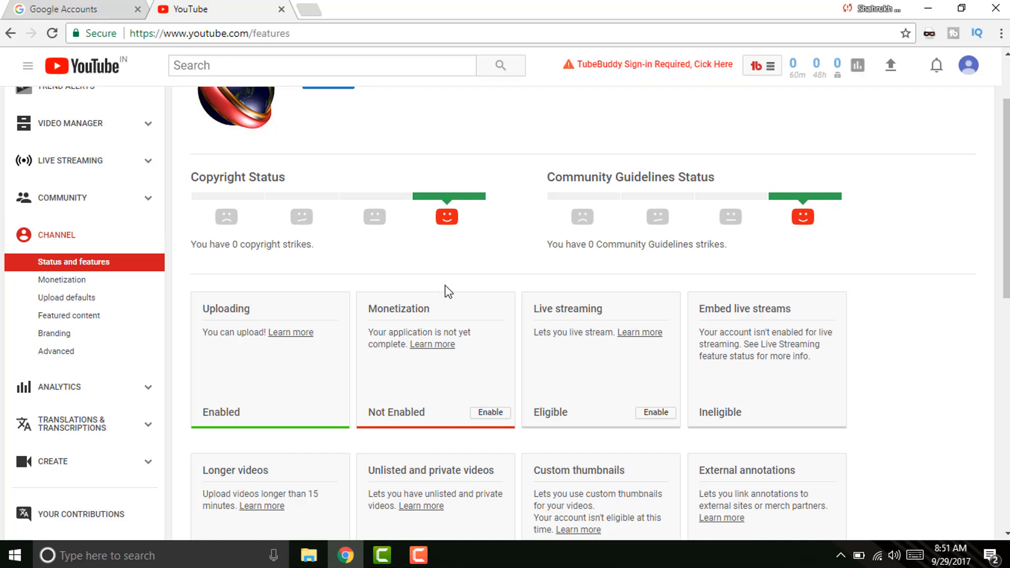
Open Monetization's Enable page and review the four steps, with Partner Program terms accepted.
click(491, 413)
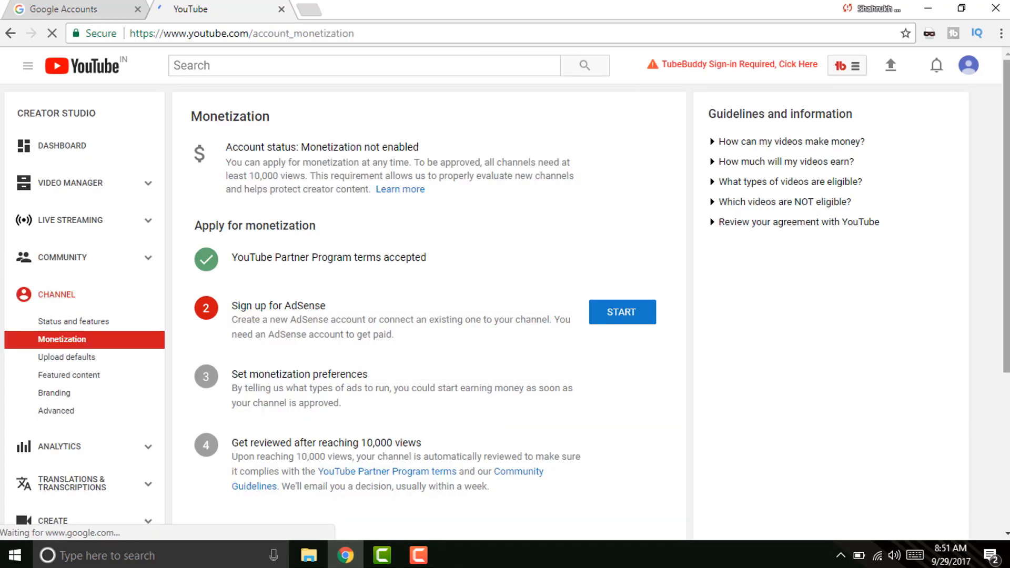
scroll(512, 175, down, 1)
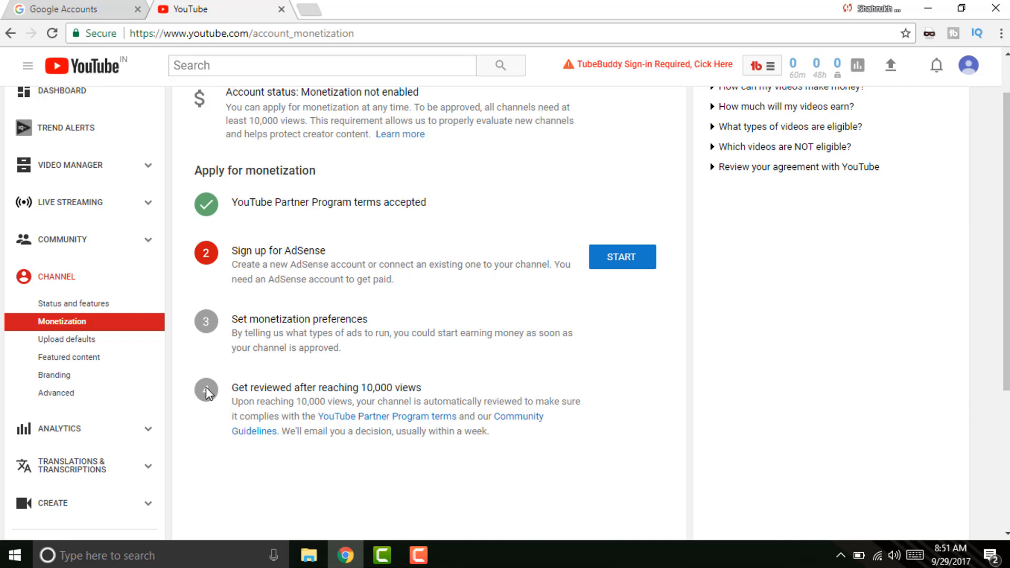
scroll(444, 366, down, 1)
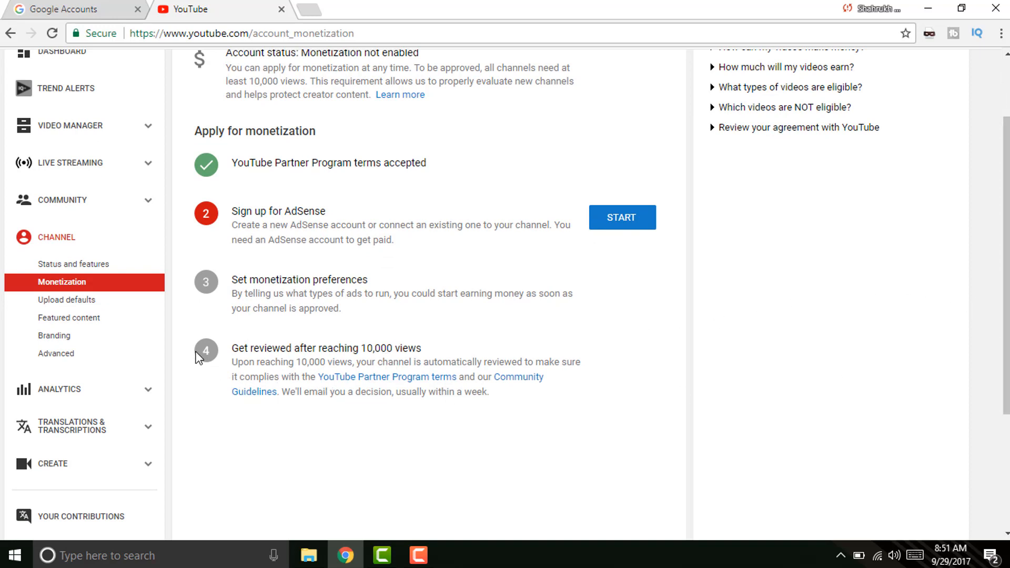
scroll(1005, 236, up, 2)
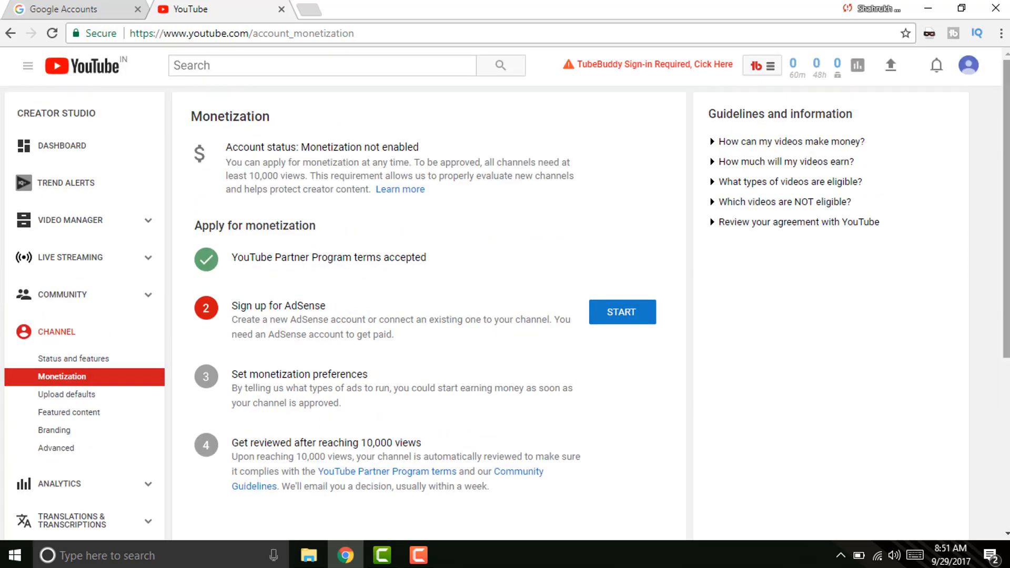